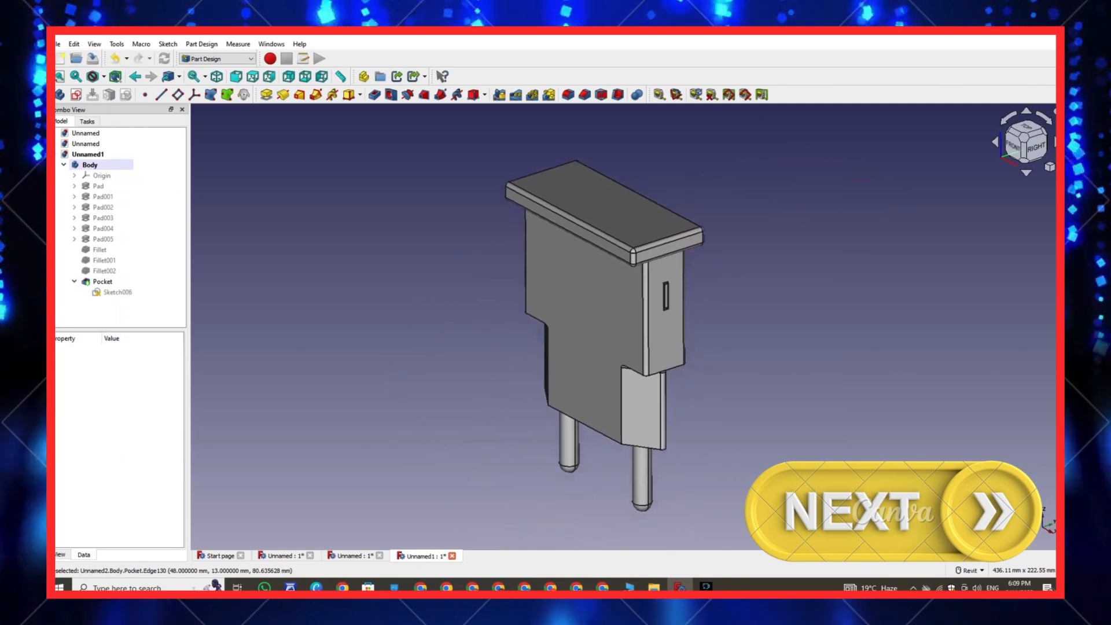
- Inspect the finished plug model by selecting its pin and body edges
left_click(644, 454)
left_click(666, 492)
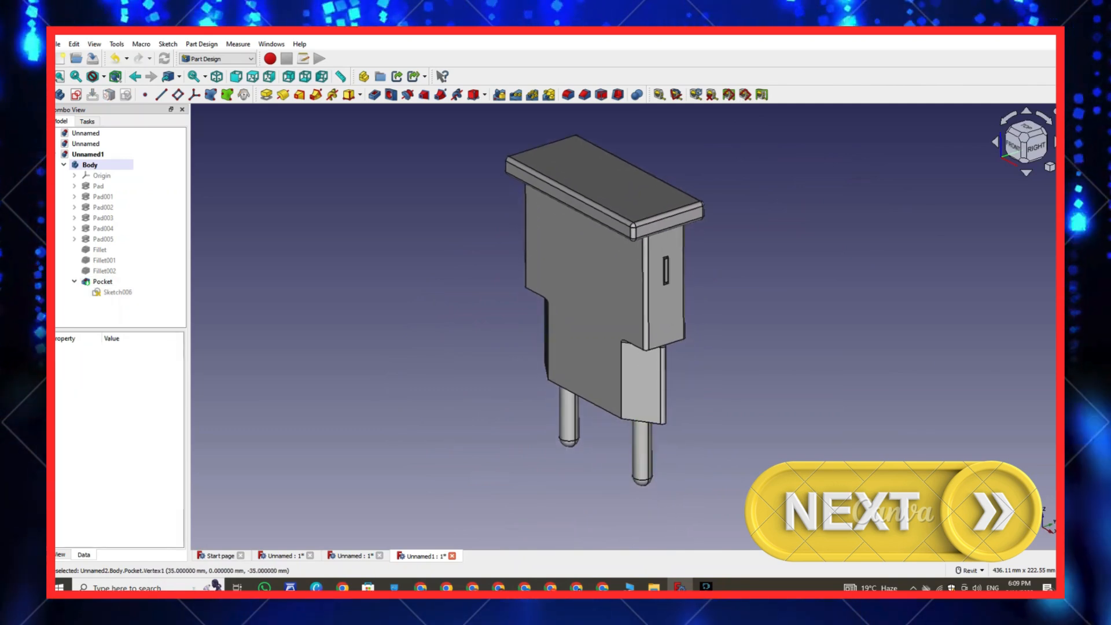
double_click(644, 457)
left_click(666, 492)
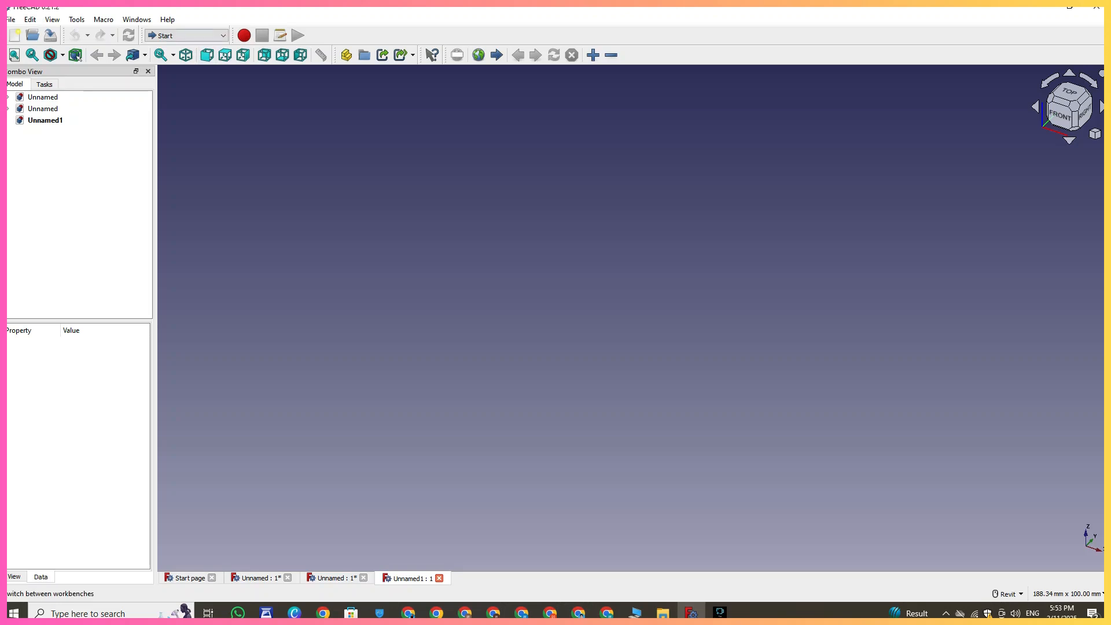
- Switch to the Part Design workbench, create a new body and start a sketch on the XY plane
left_click(186, 35)
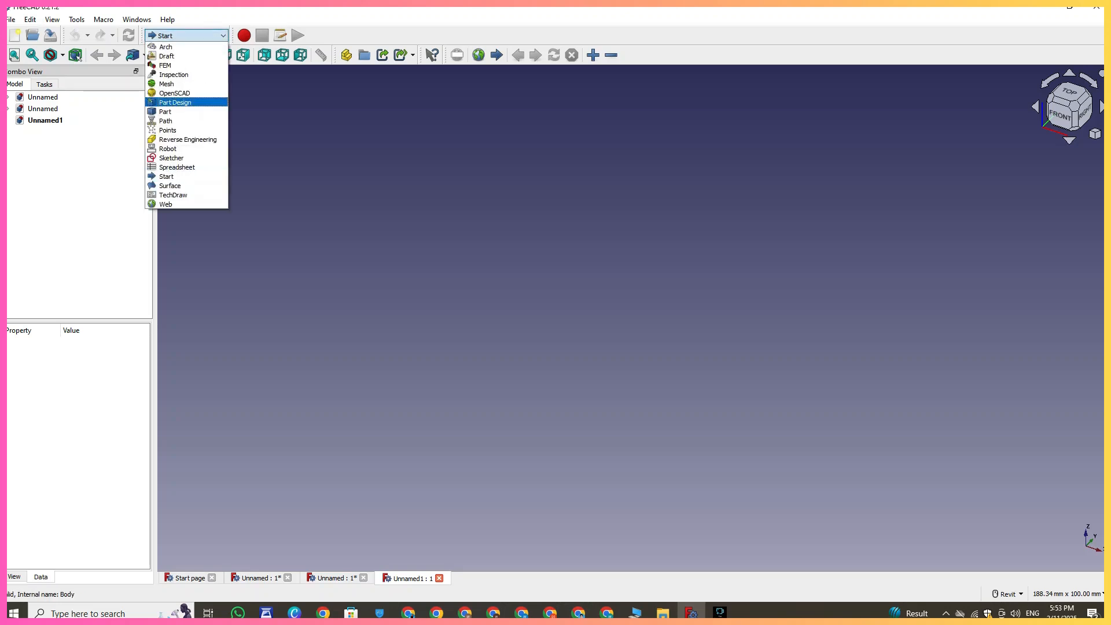
left_click(175, 103)
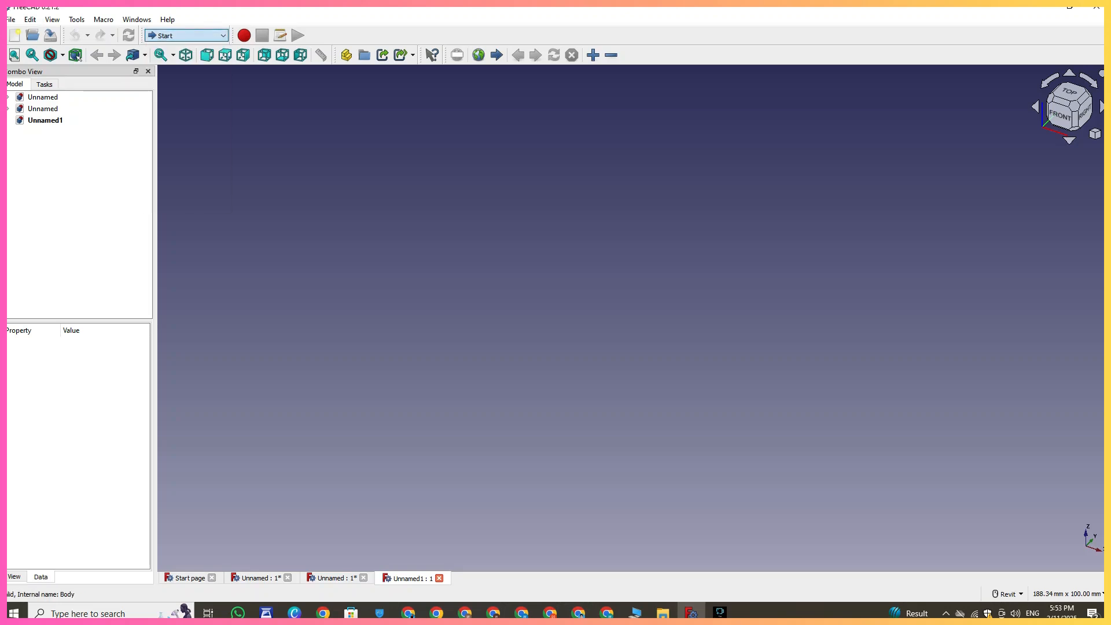
left_click(38, 140)
left_click(37, 140)
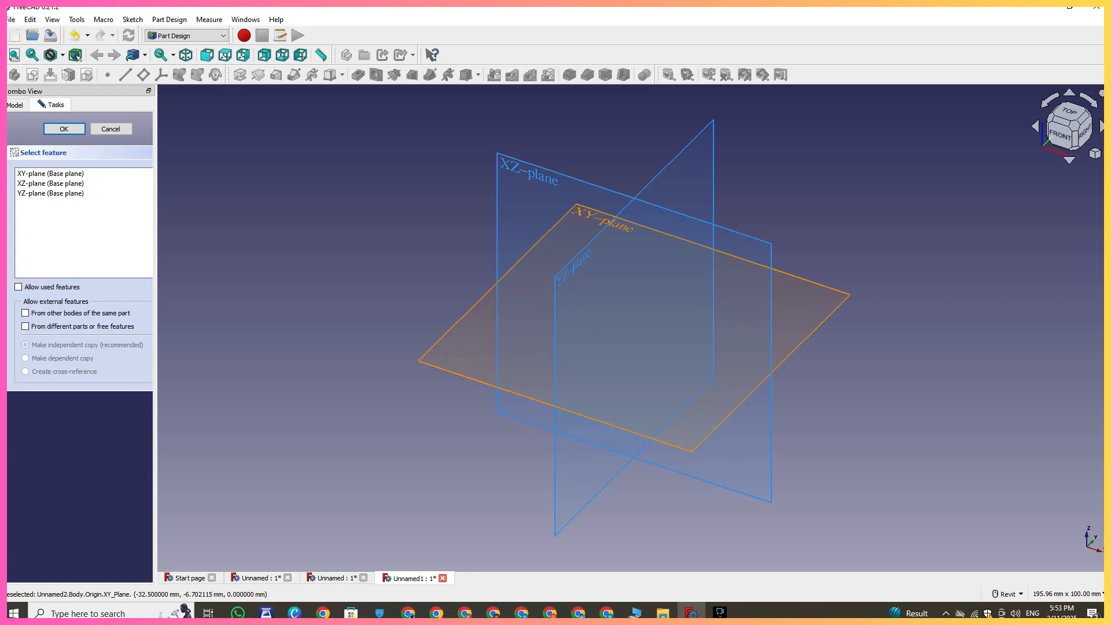
left_click(481, 299)
middle_click_drag(634, 346, 555, 408)
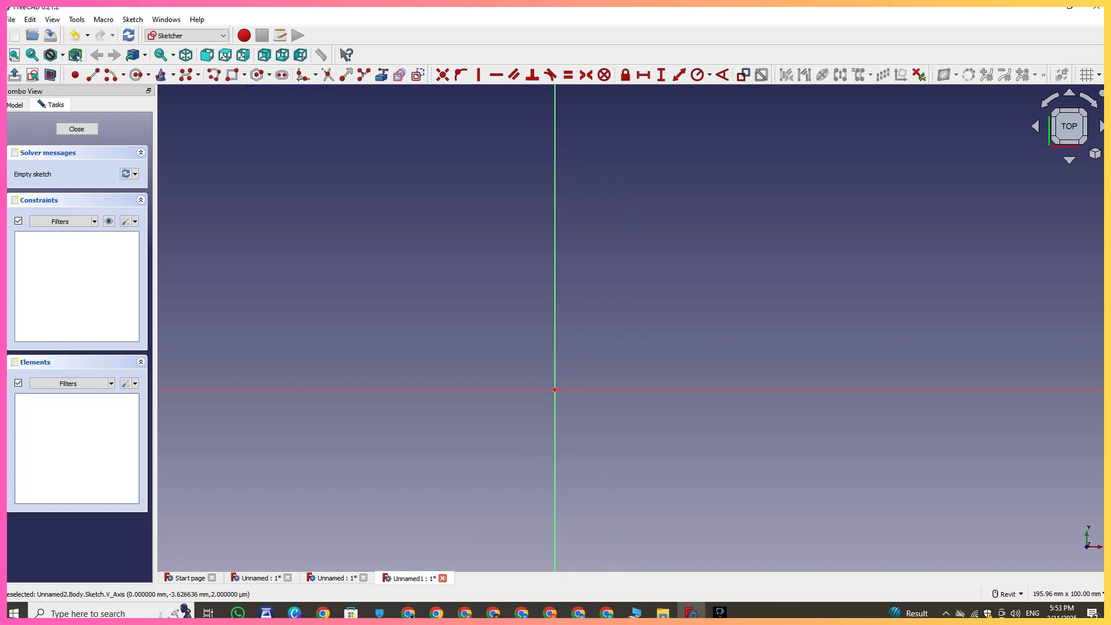
- Draw a centered rectangle about 64 mm by 24 mm around the sketch origin
left_click(244, 75)
left_click(272, 104)
left_click(554, 389)
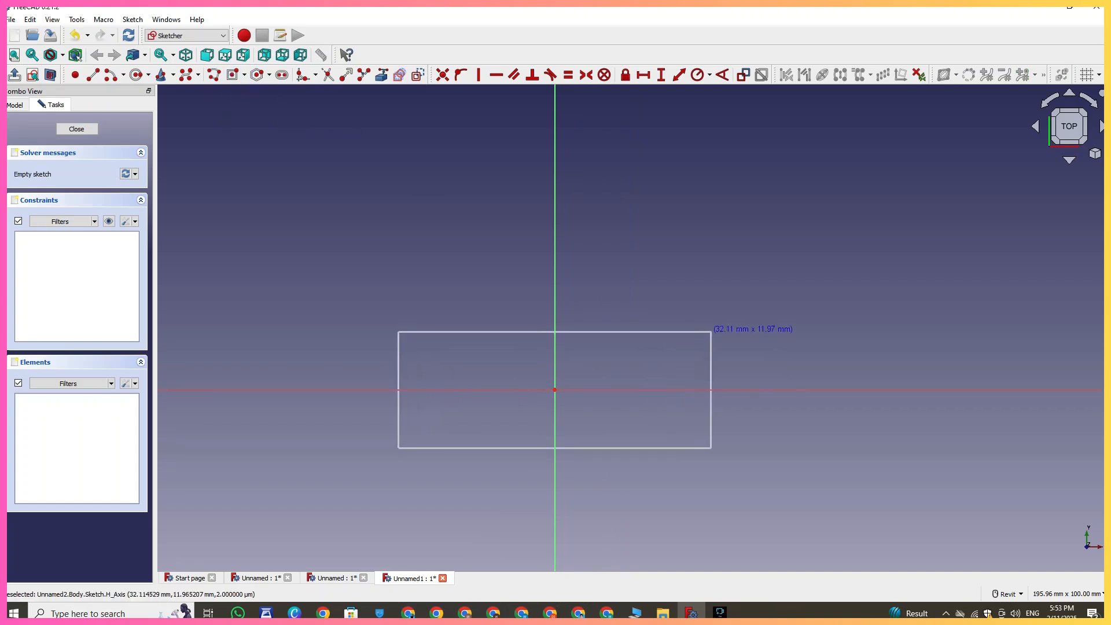
left_click(717, 332)
- Constrain the rectangle's top edge to a length of 60 mm
left_click(644, 75)
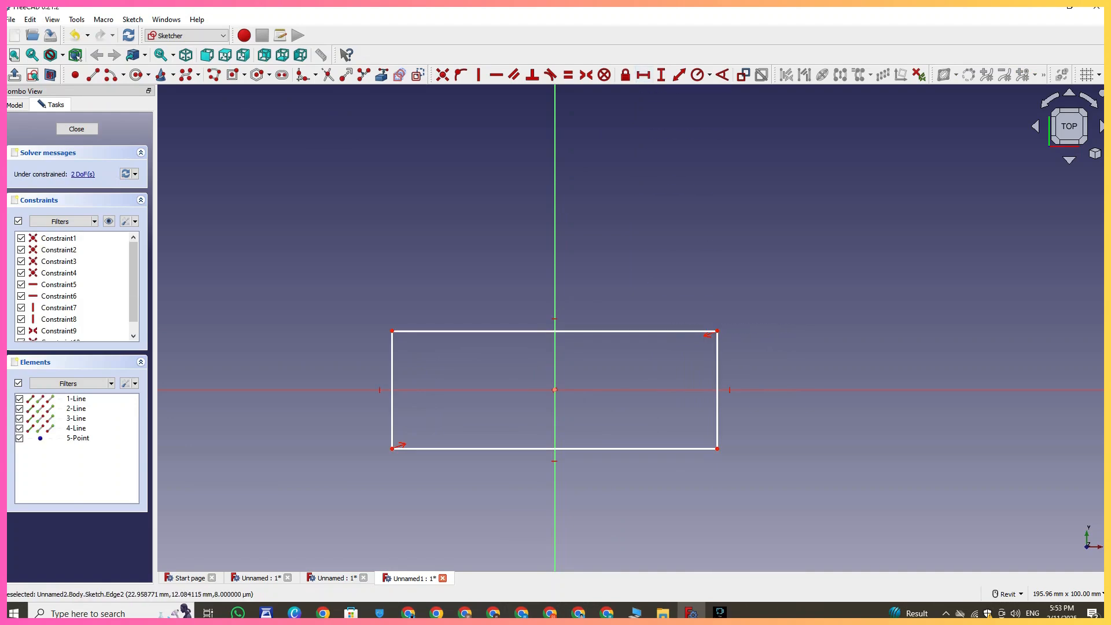
left_click(654, 331)
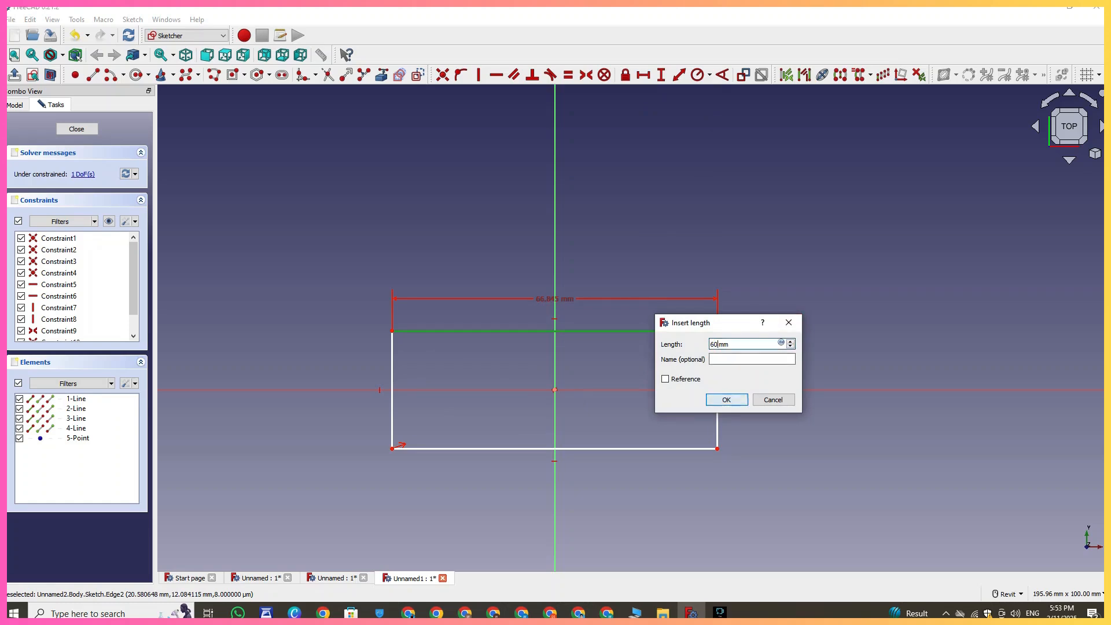
key("Return")
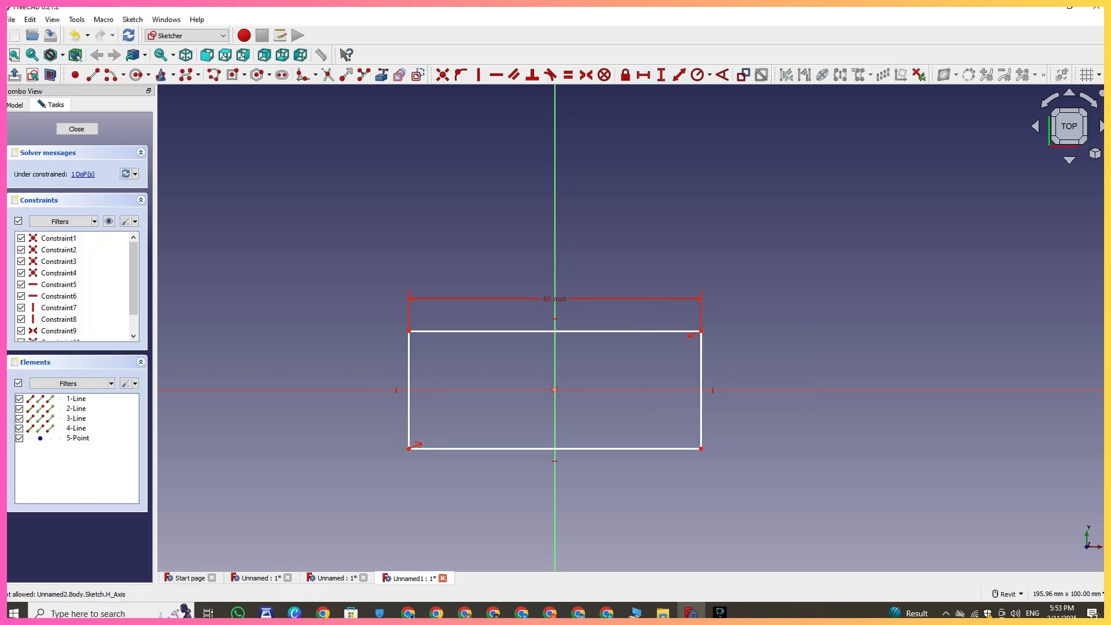
- Constrain the rectangle's right edge to a height of 26 mm
left_click(701, 377)
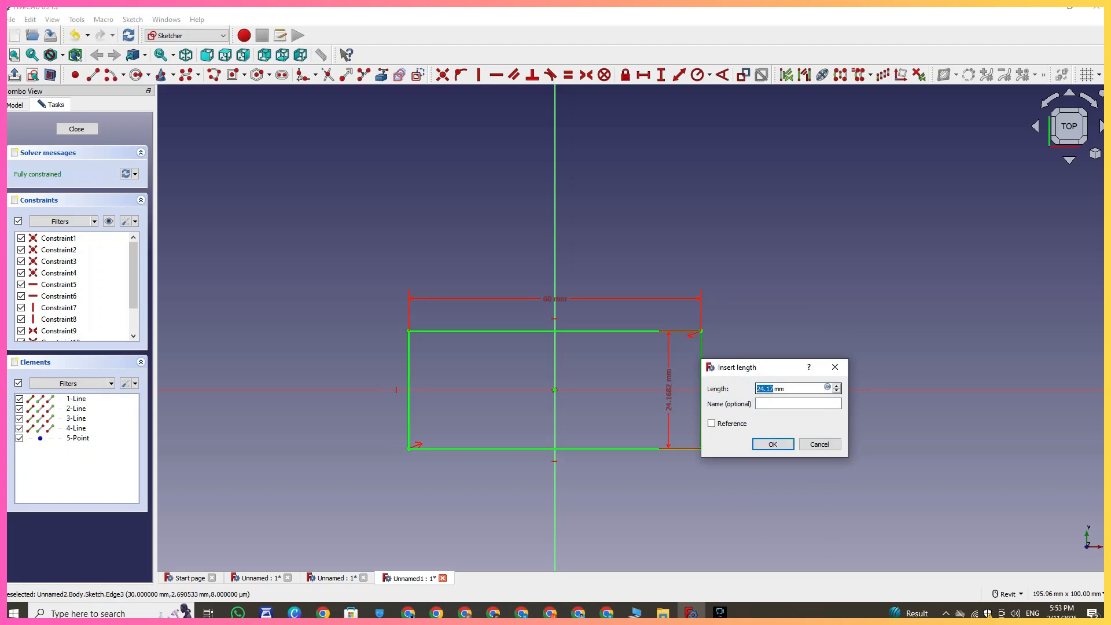
type("2")
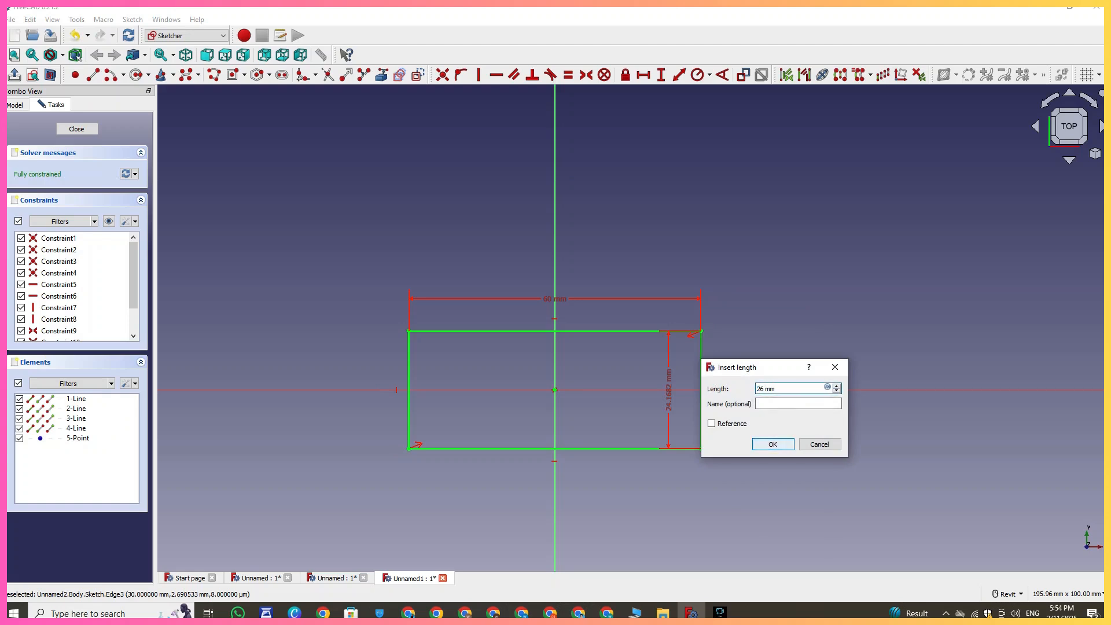
key("Return")
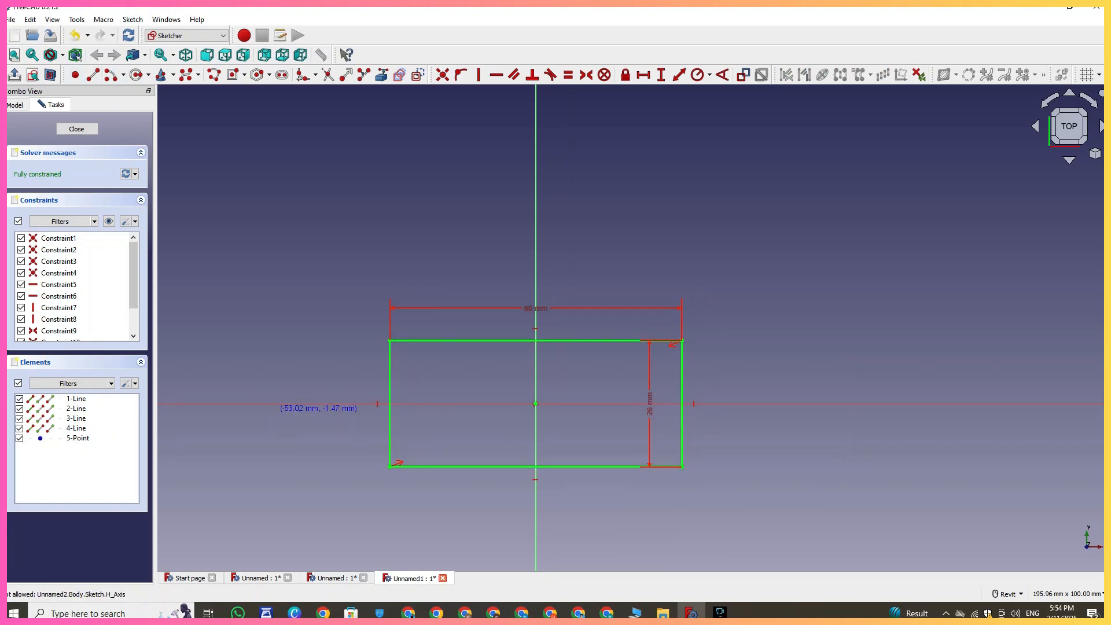
- Place a point on the horizontal axis and set its horizontal distance from the rectangle's bottom-left corner to 20 mm
left_click(288, 404)
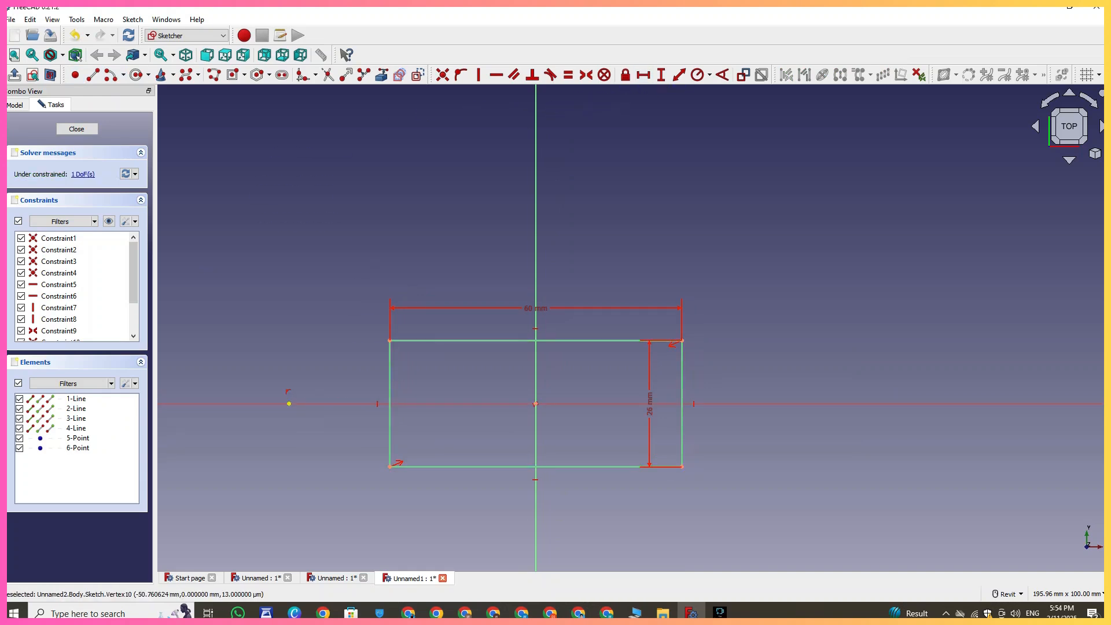
left_click(289, 404)
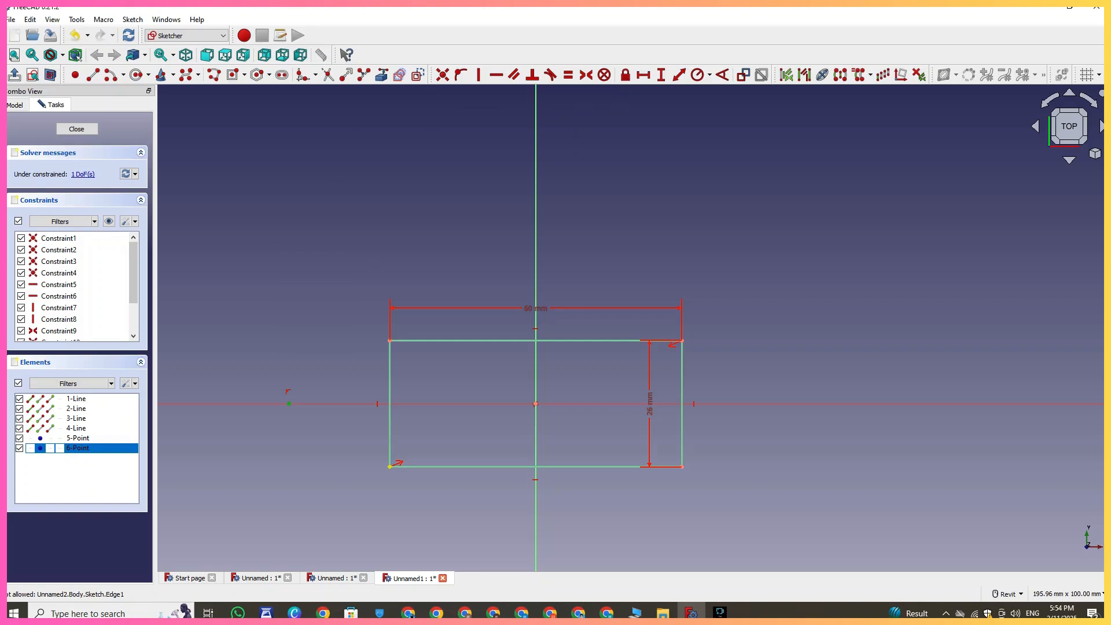
left_click(390, 466)
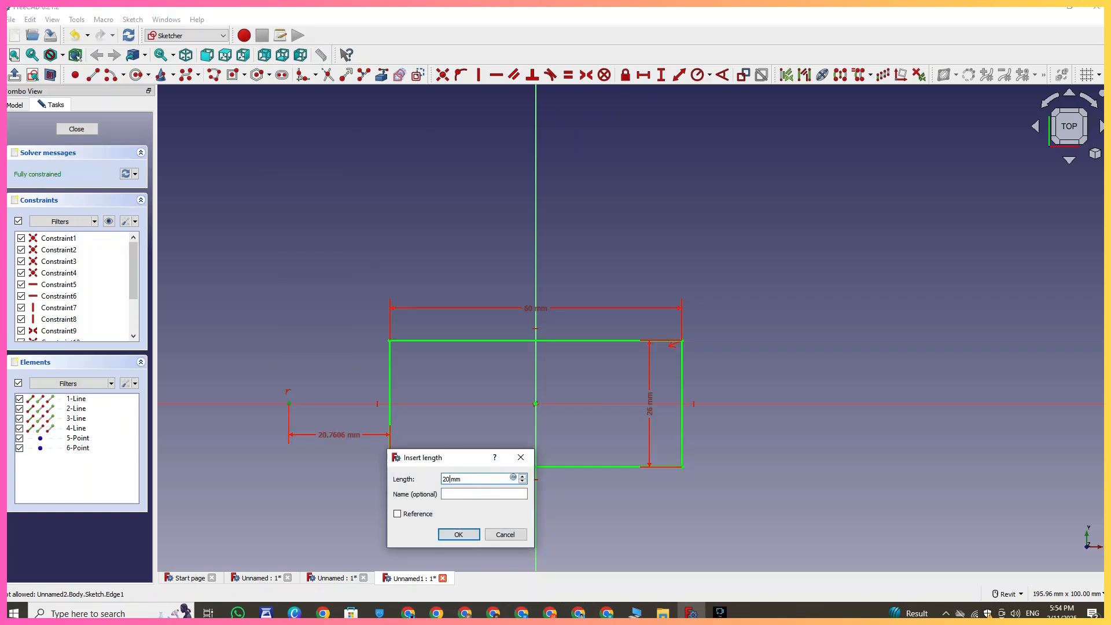
left_click(459, 535)
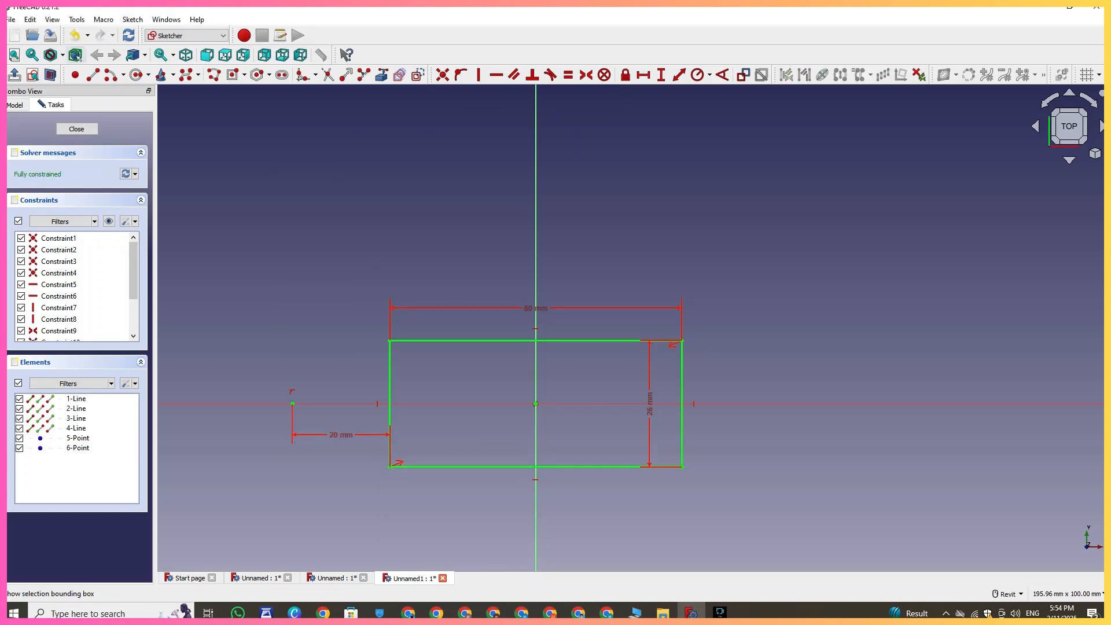
- Draw a line from the new point to the rectangle's top-left corner and mirror it about the vertical axis
left_click(292, 403)
left_click(390, 340)
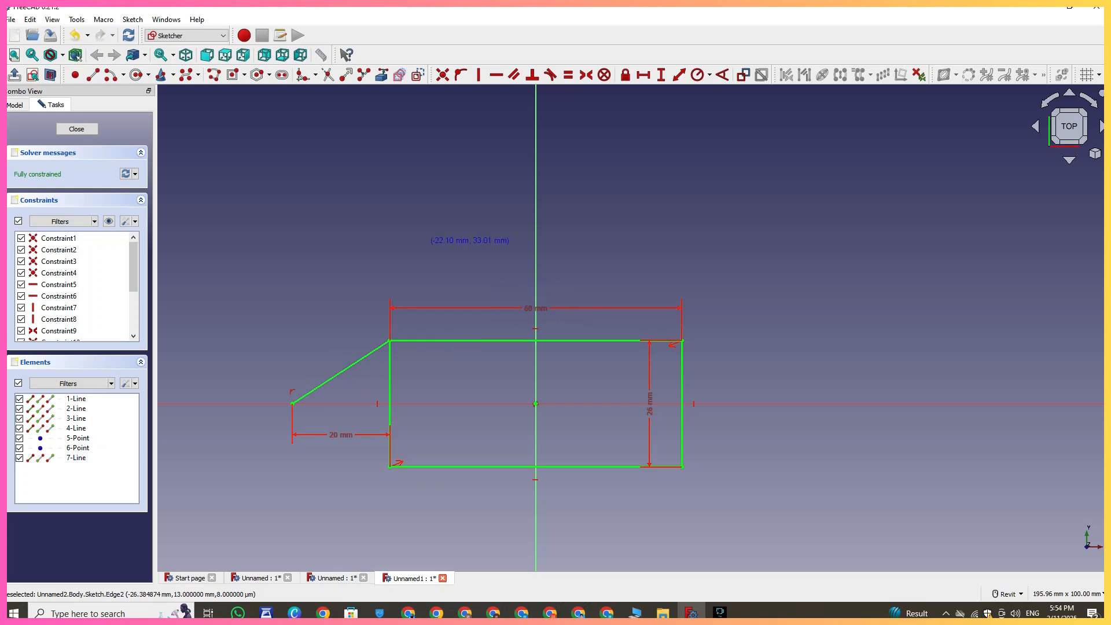
key("Escape")
left_click(352, 365)
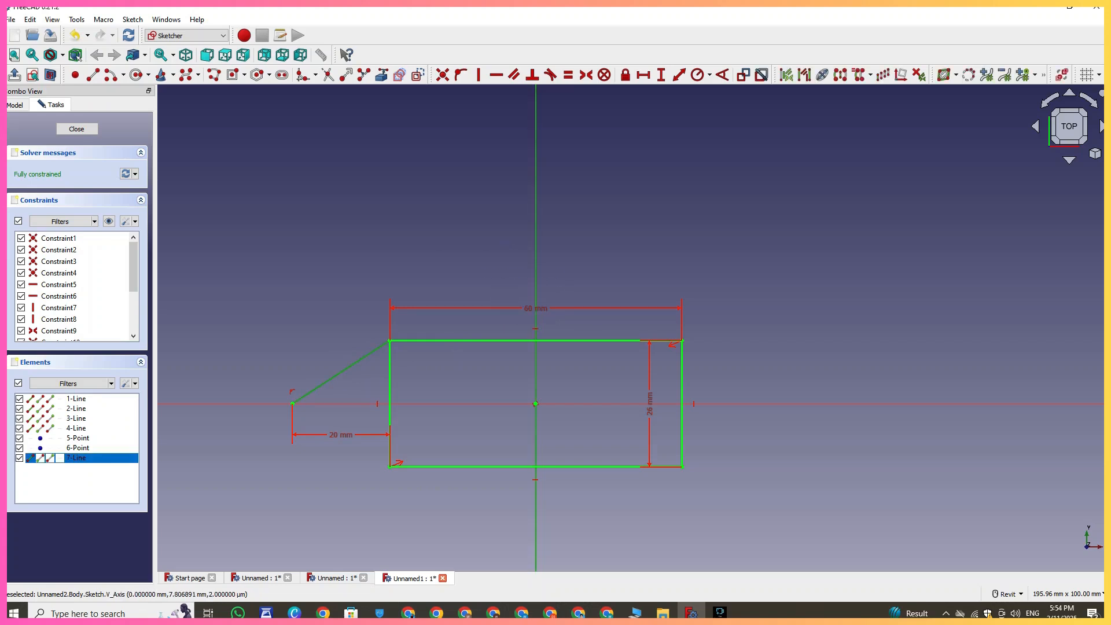
left_click(841, 75)
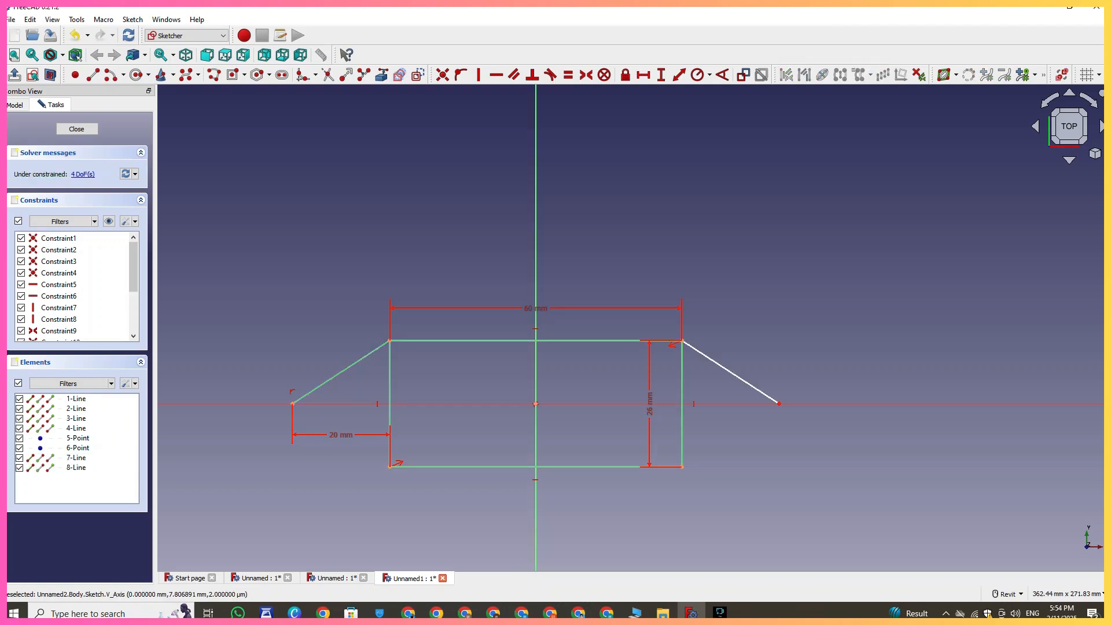
- Mirror both slanted lines about the horizontal axis to complete the pointed ends
left_click(720, 365)
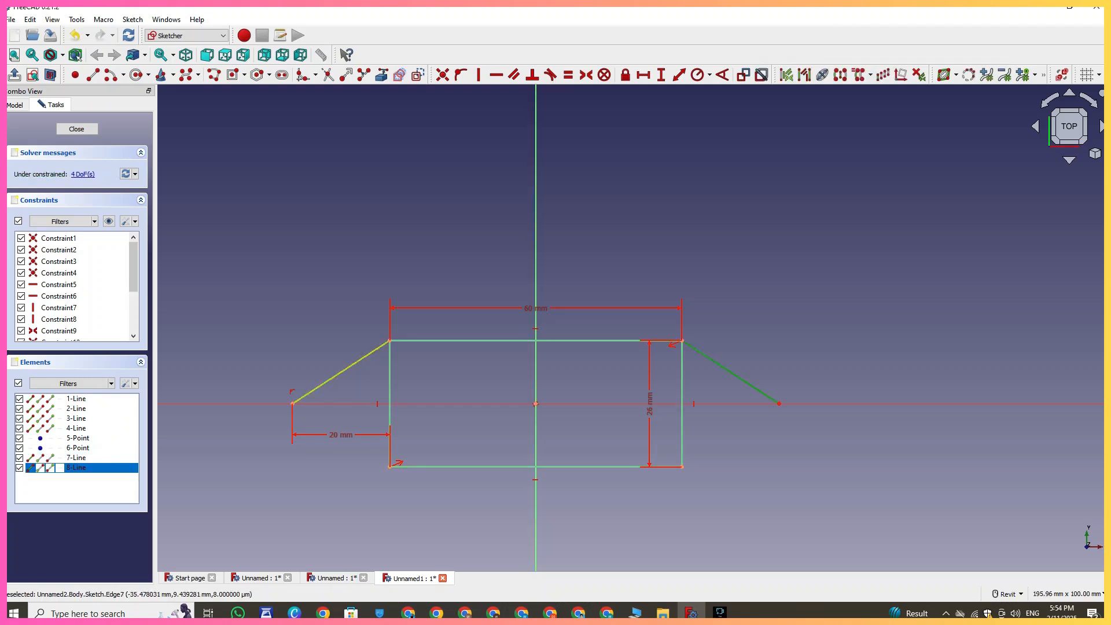
left_click(364, 357)
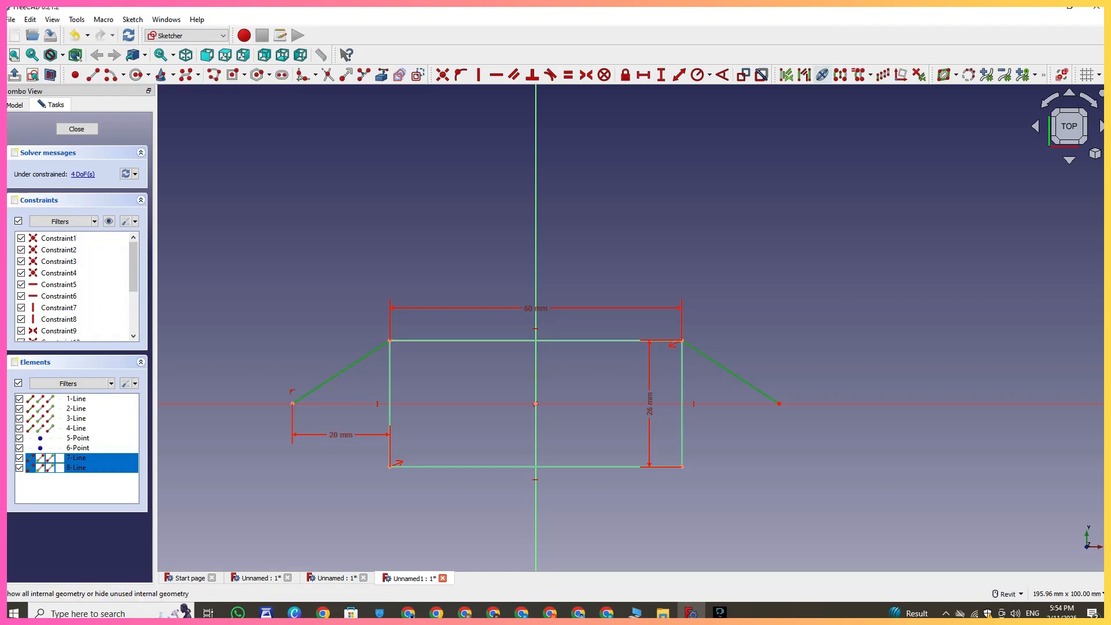
left_click(628, 404)
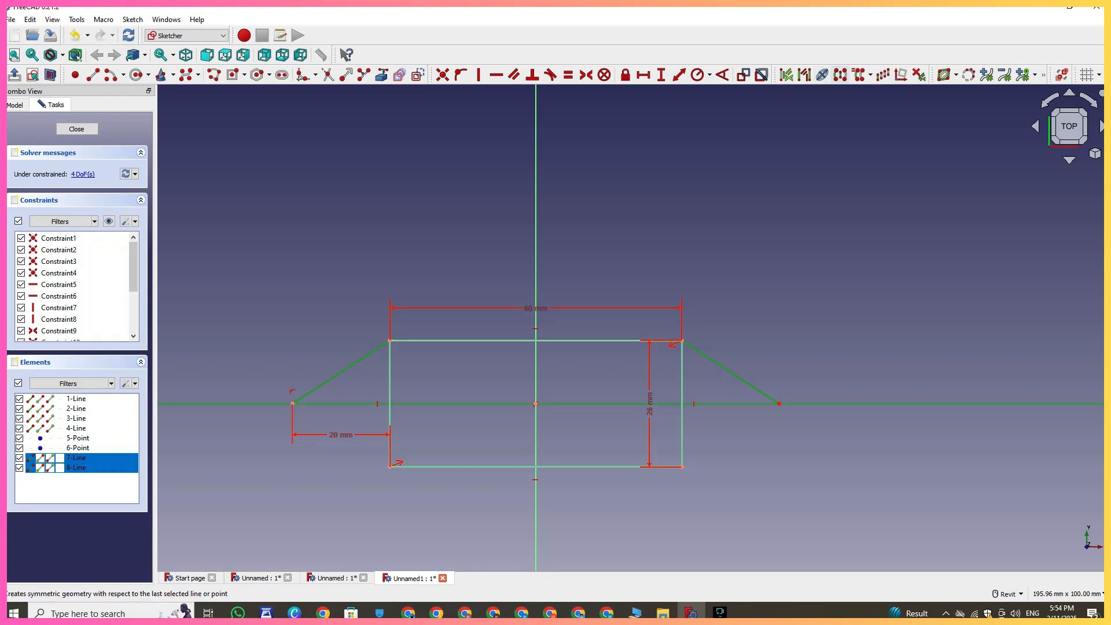
left_click(841, 75)
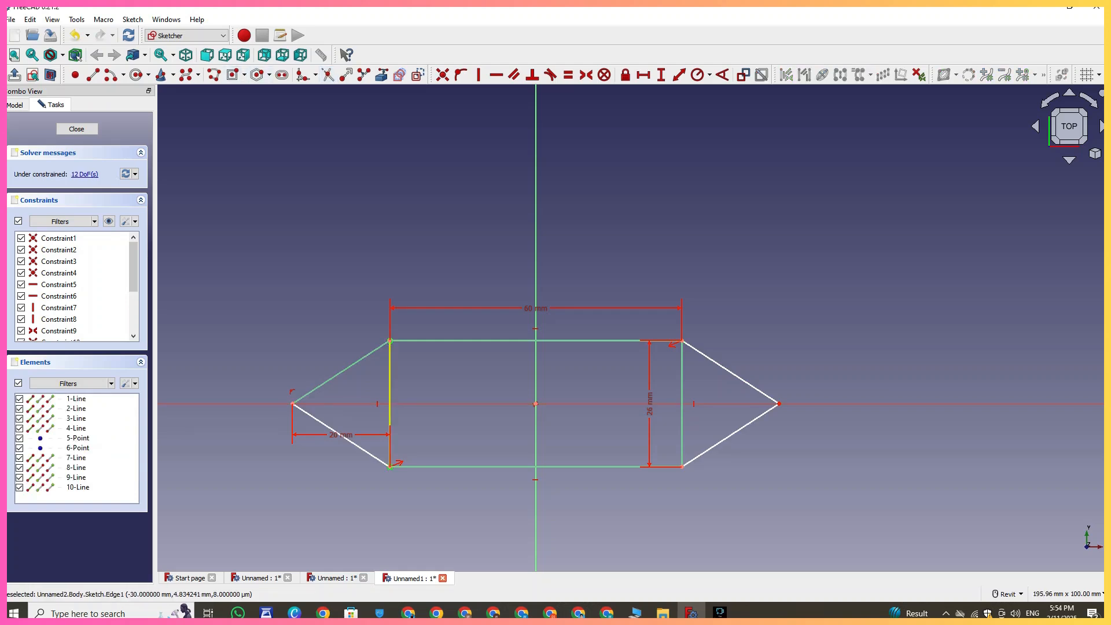
- Delete the rectangle's two vertical edges and close the sketch
left_click(390, 383)
left_click(682, 392)
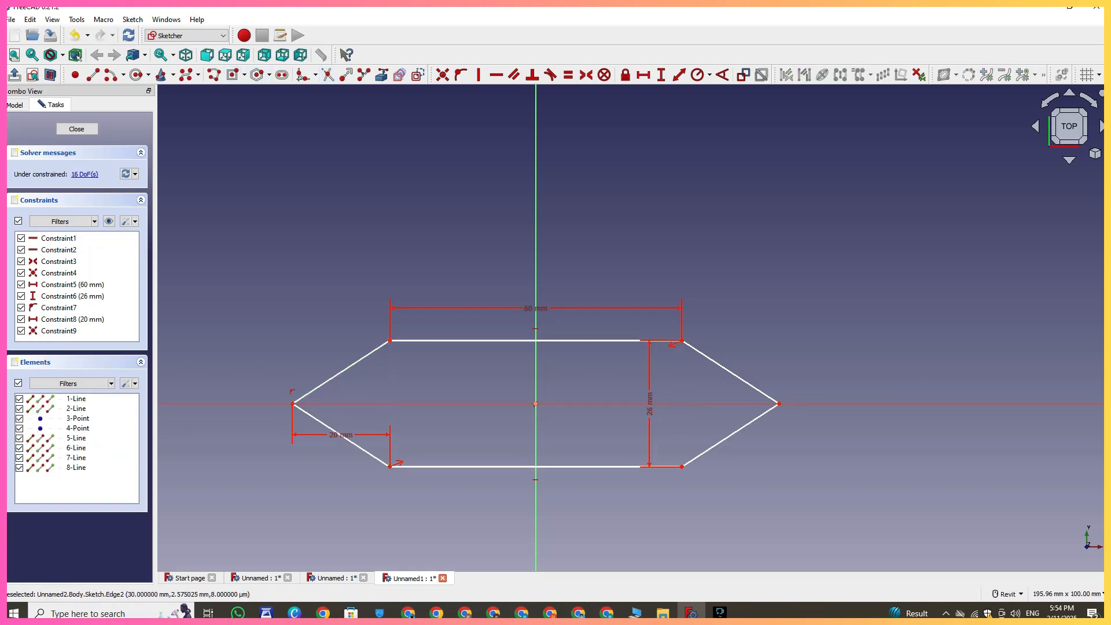
left_click(77, 130)
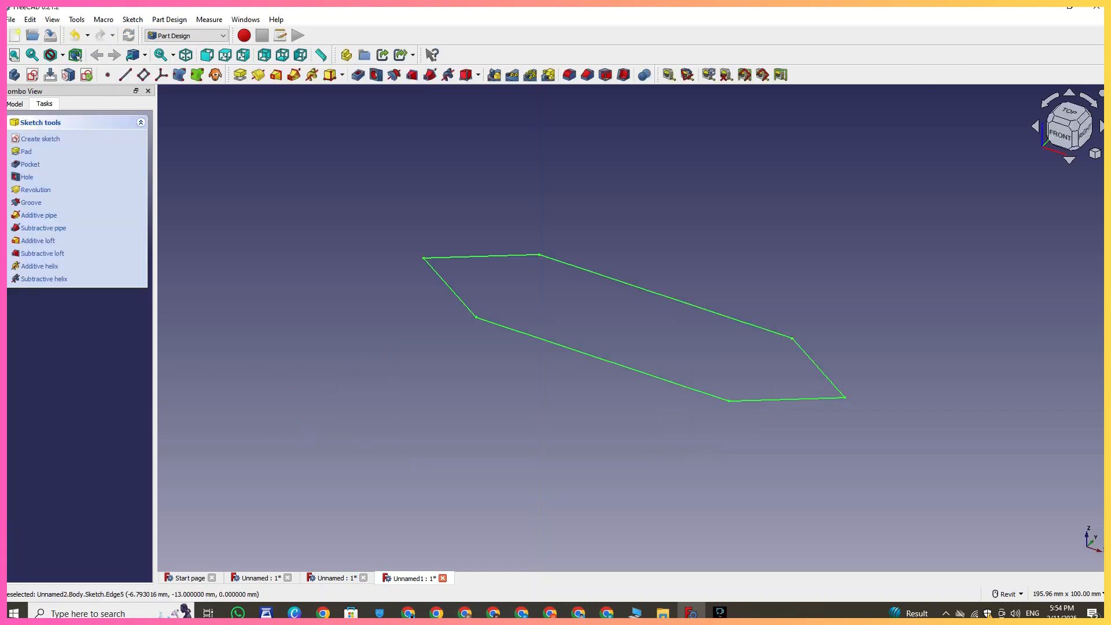
- Pad the hexagonal sketch to a length of 44 mm
left_click(240, 74)
scroll(613, 320, "down", 2)
middle_click_drag(559, 308, 485, 384)
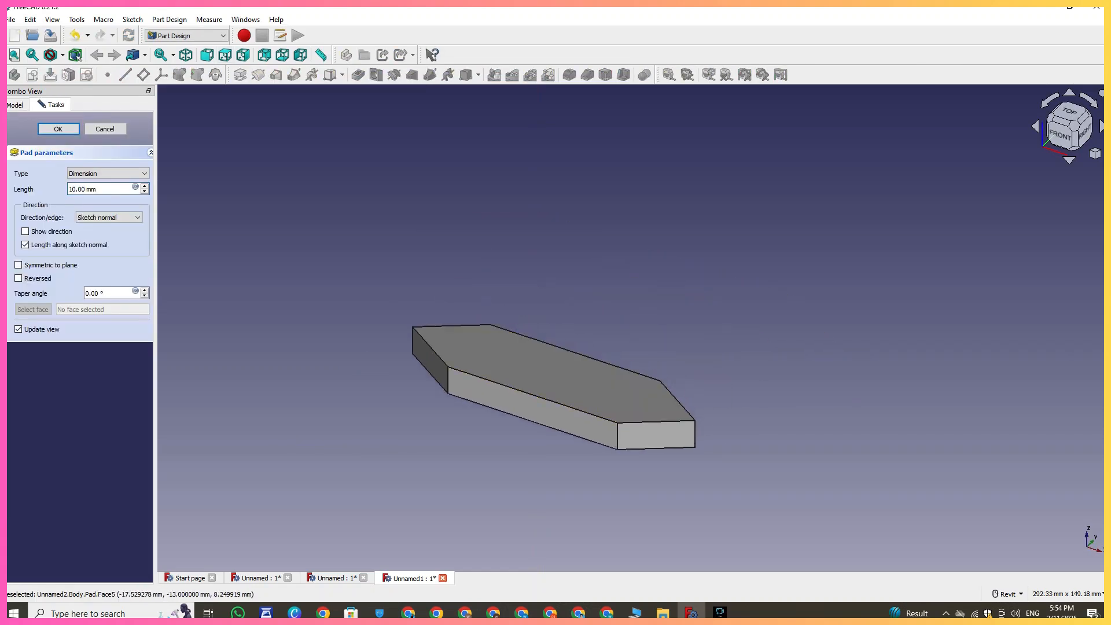
left_click_drag(105, 189, 67, 190)
type("5")
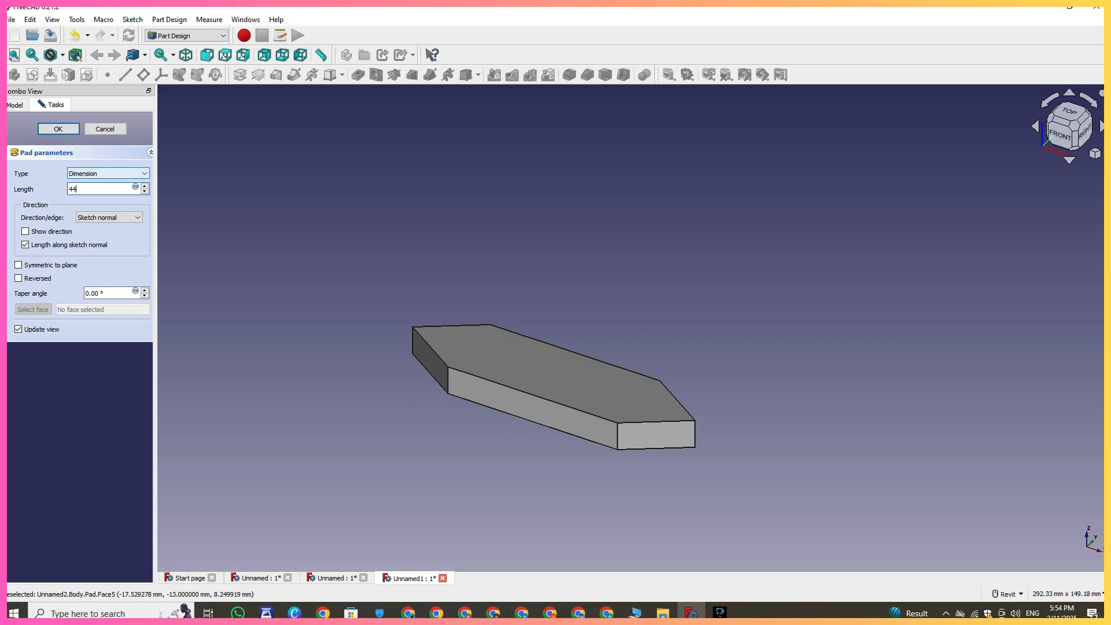
left_click(58, 129)
- Start a new sketch on the pad's long side face
scroll(441, 323, "down", 3)
middle_click_drag(476, 325, 438, 382)
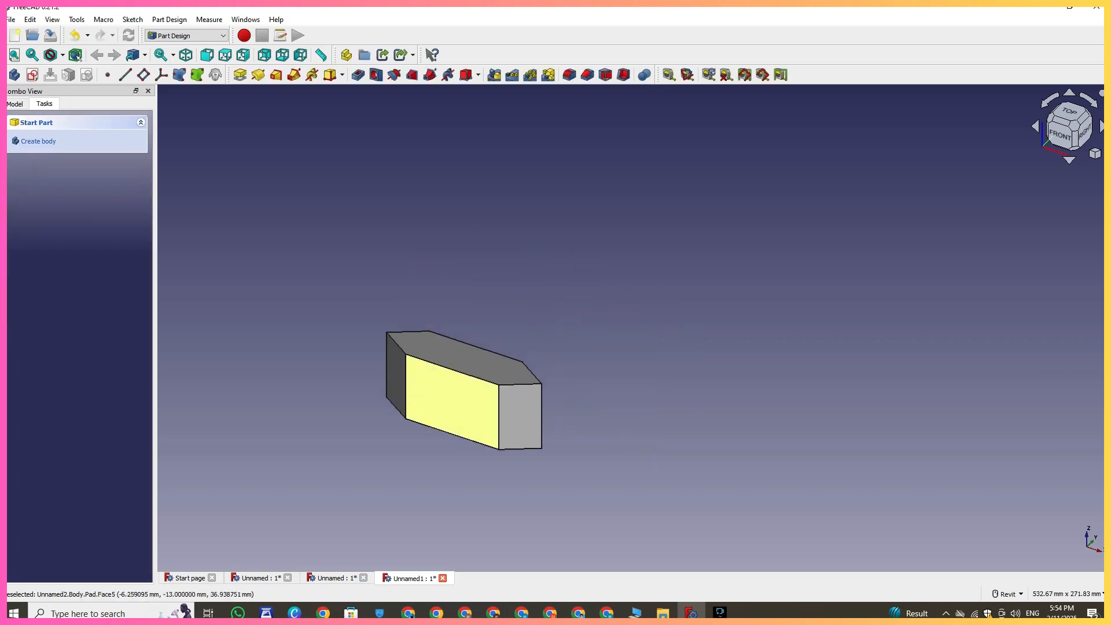
left_click(450, 359)
left_click(32, 74)
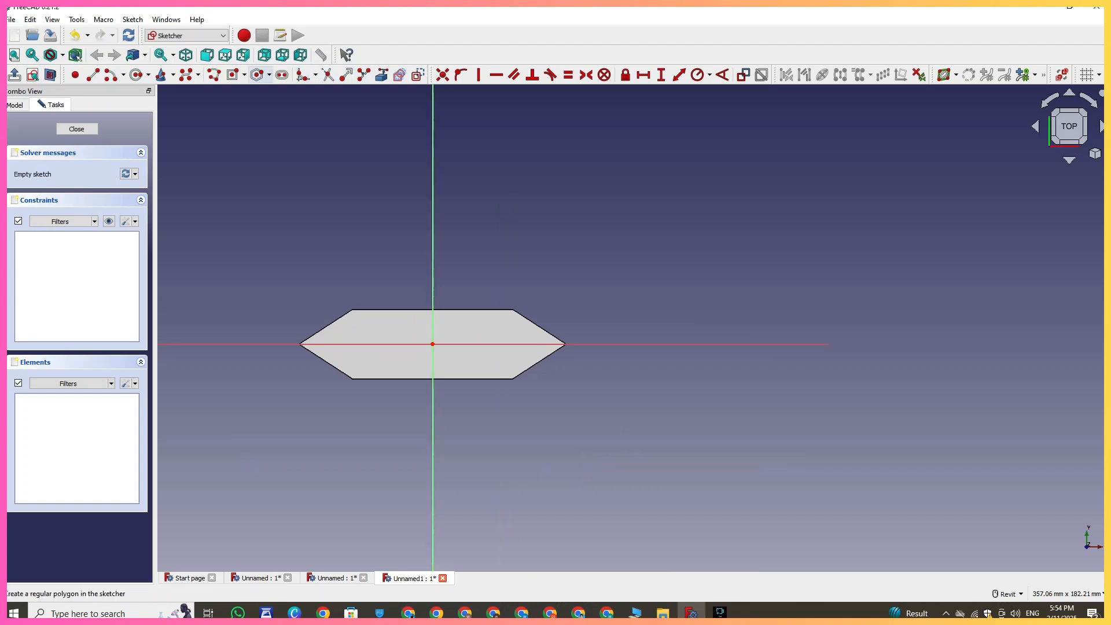
- Draw a centered rectangle about 128 mm by 31 mm enclosing the hexagonal face
left_click(233, 75)
left_click(433, 345)
left_click(602, 303)
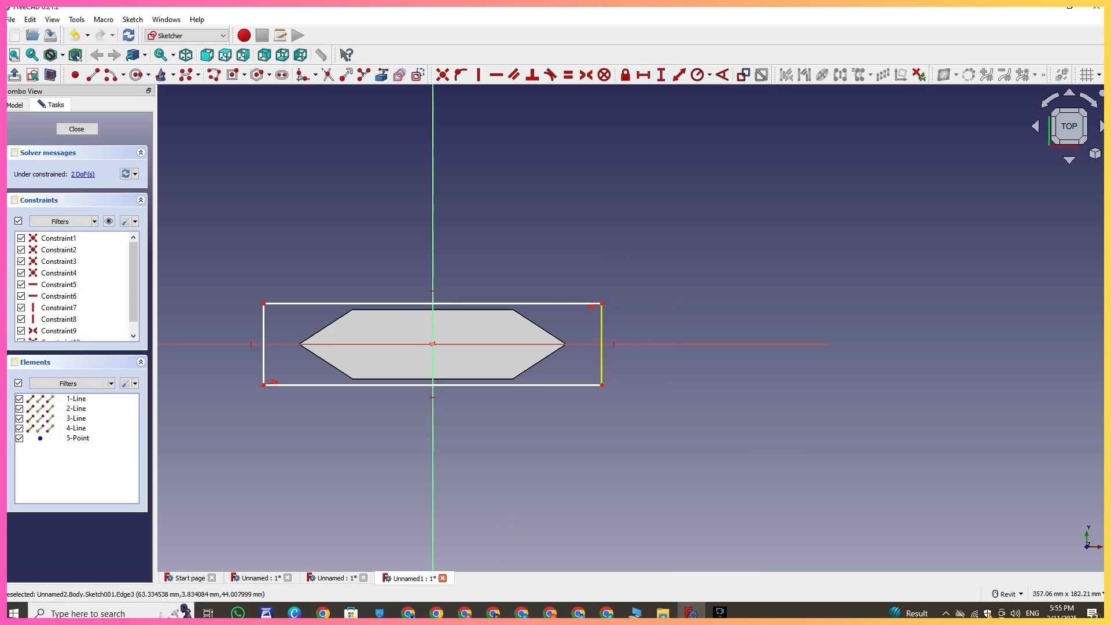
- Constrain the rectangle's right edge to a height of 26 mm
left_click(602, 334)
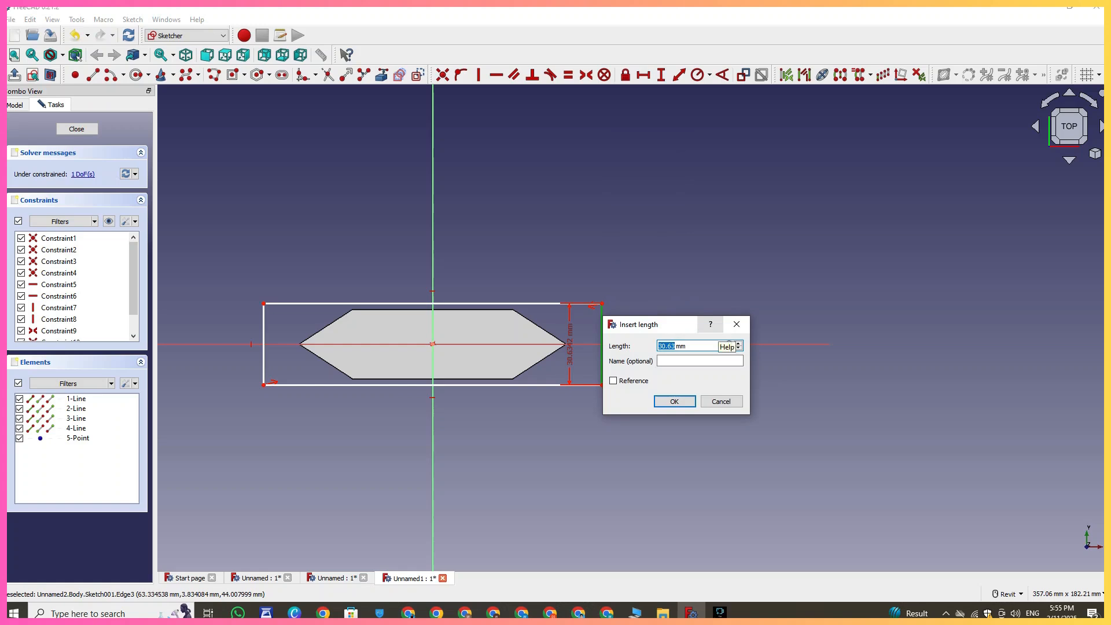
type("26")
key("Return")
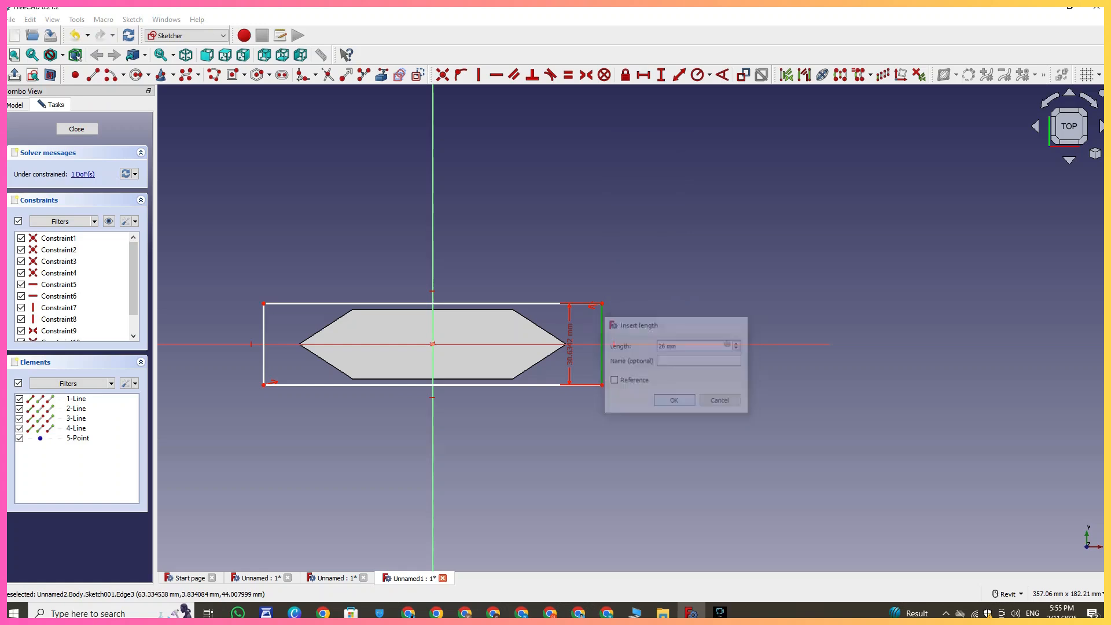
- Try constraining the rectangle's top edge width to 8 mm, then undo that constraint
scroll(549, 336, "up", 2)
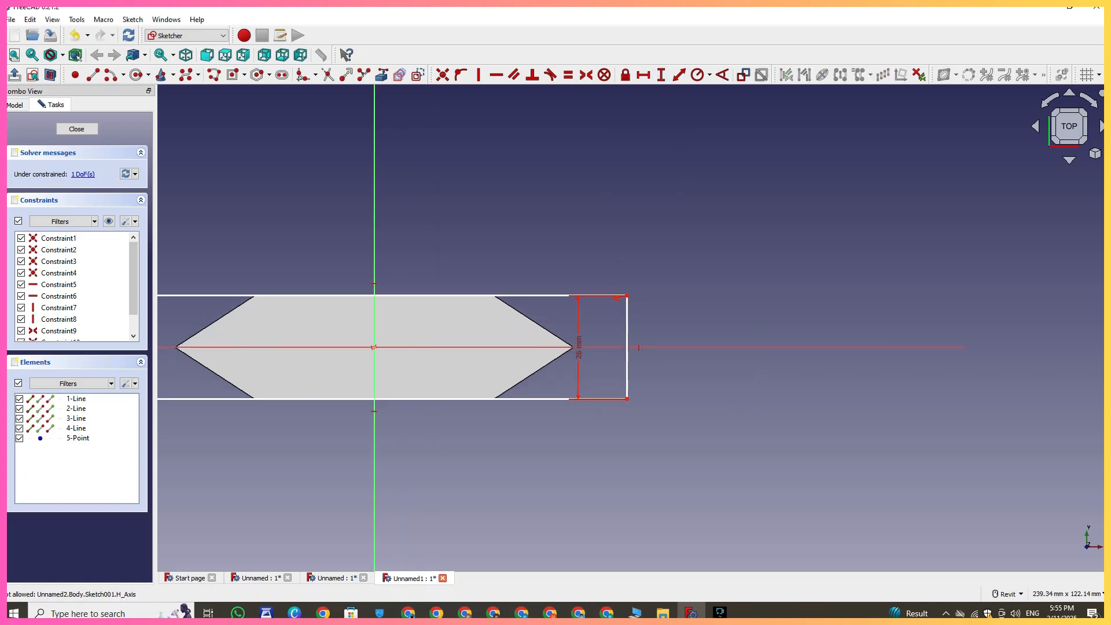
left_click(643, 74)
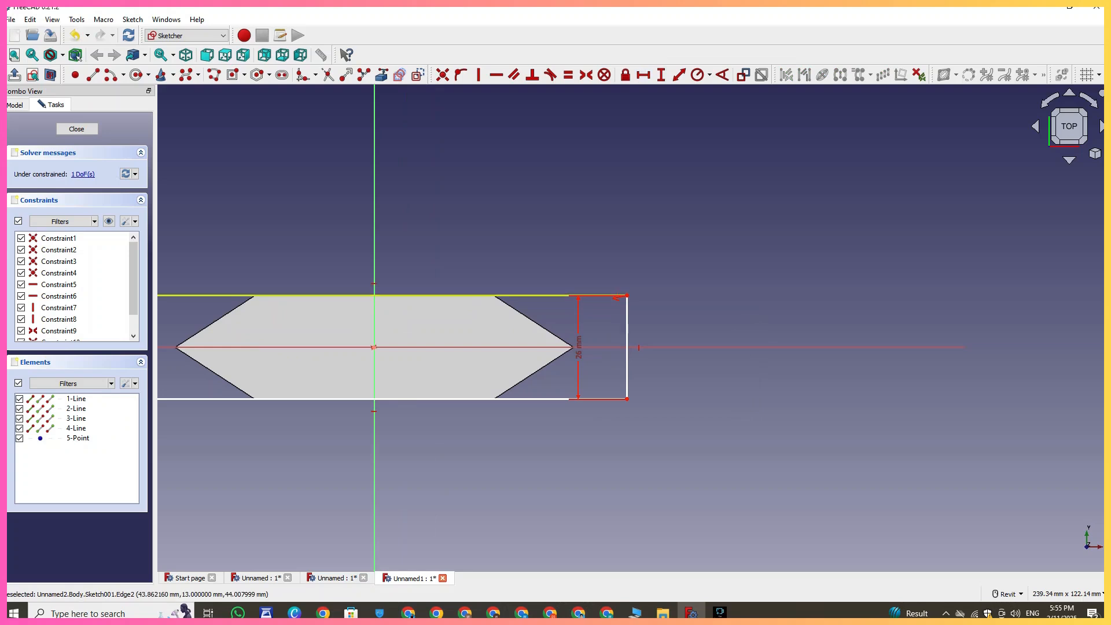
left_click(549, 295)
type("81")
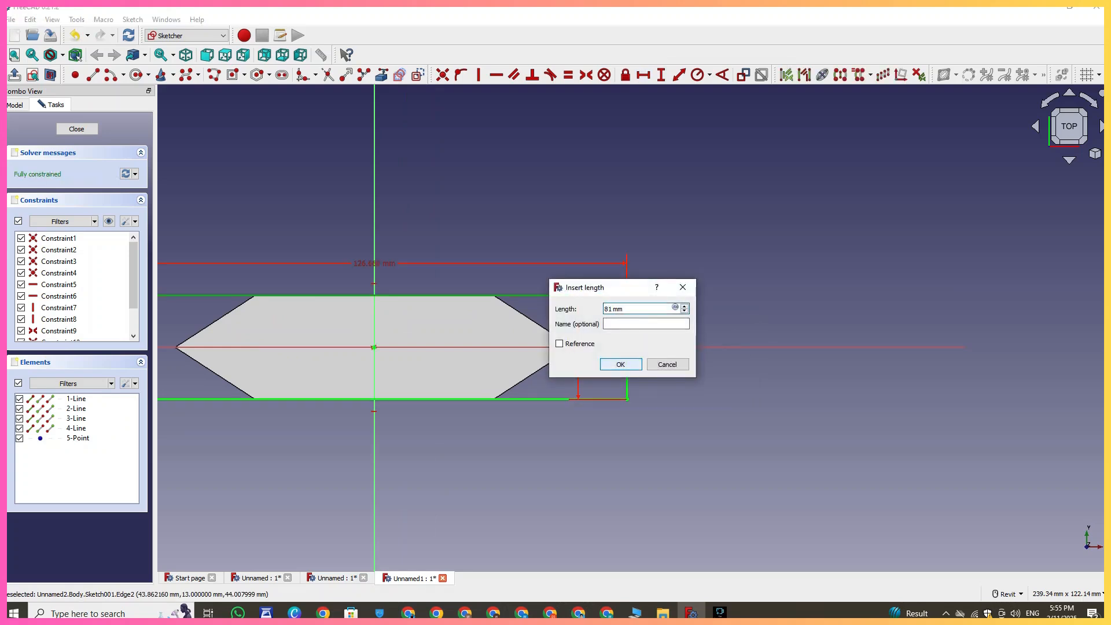
key("Return")
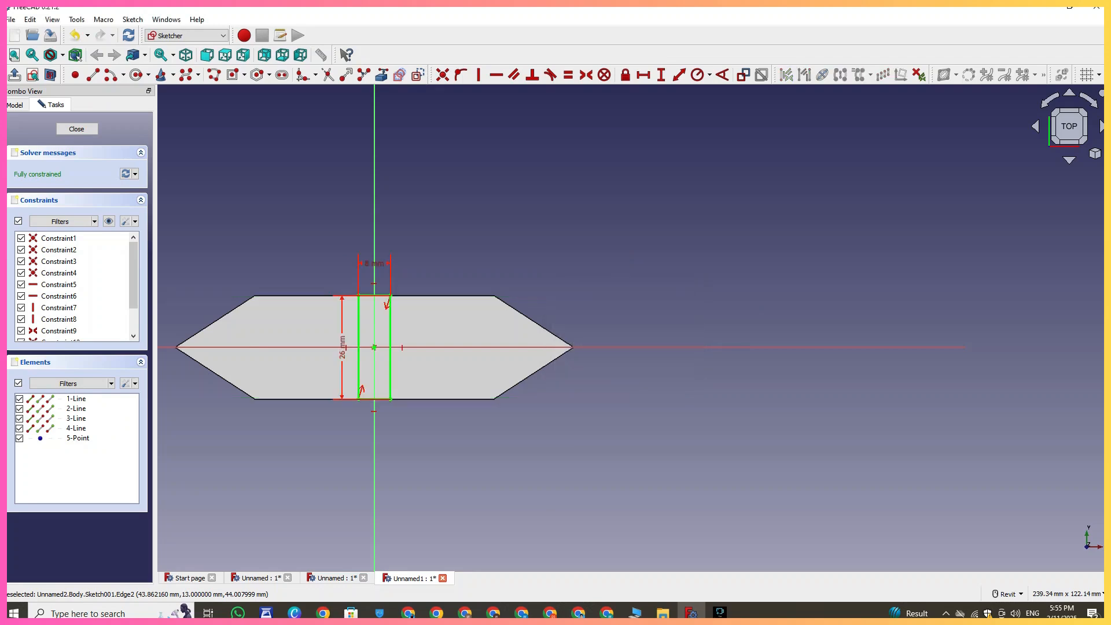
key("ctrl+z")
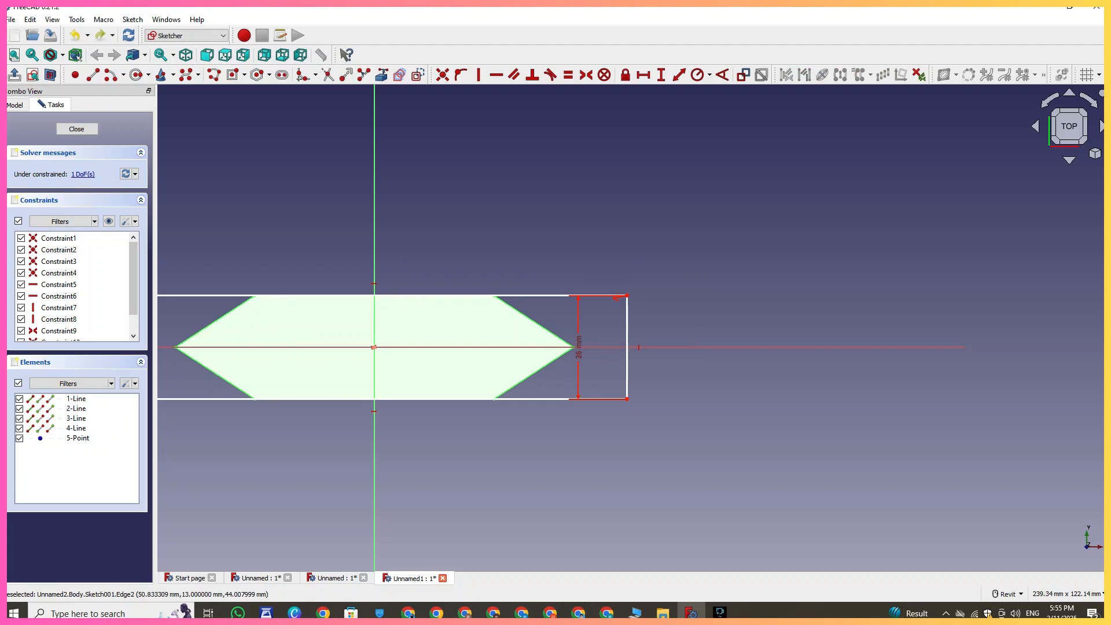
- Constrain the rectangle's horizontal width to 80 mm
left_click(580, 296)
type("8")
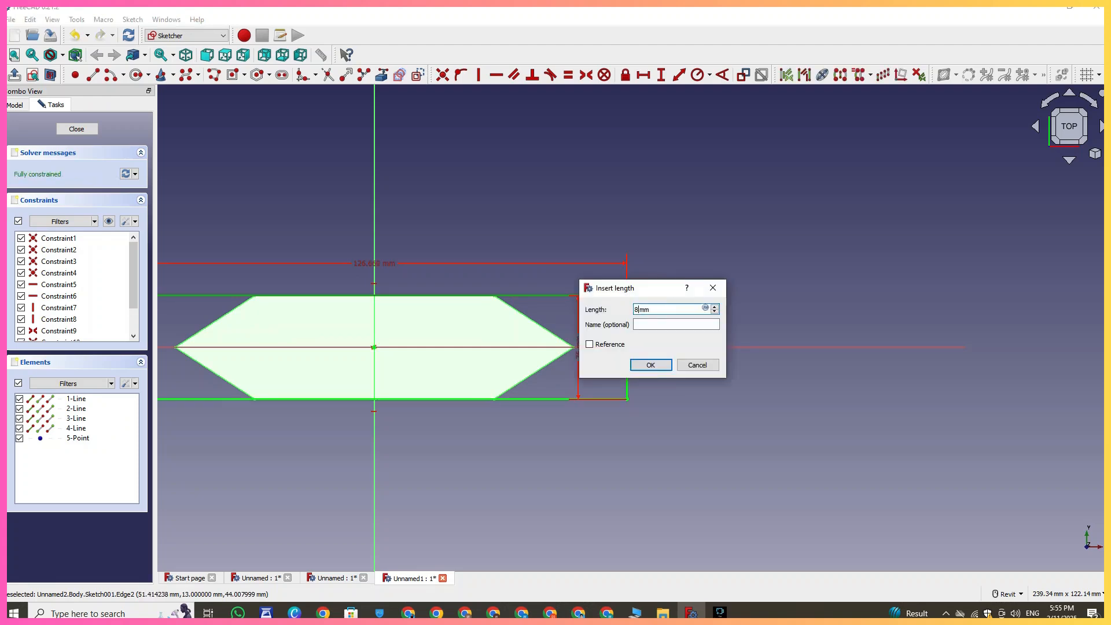
type("0")
key("Return")
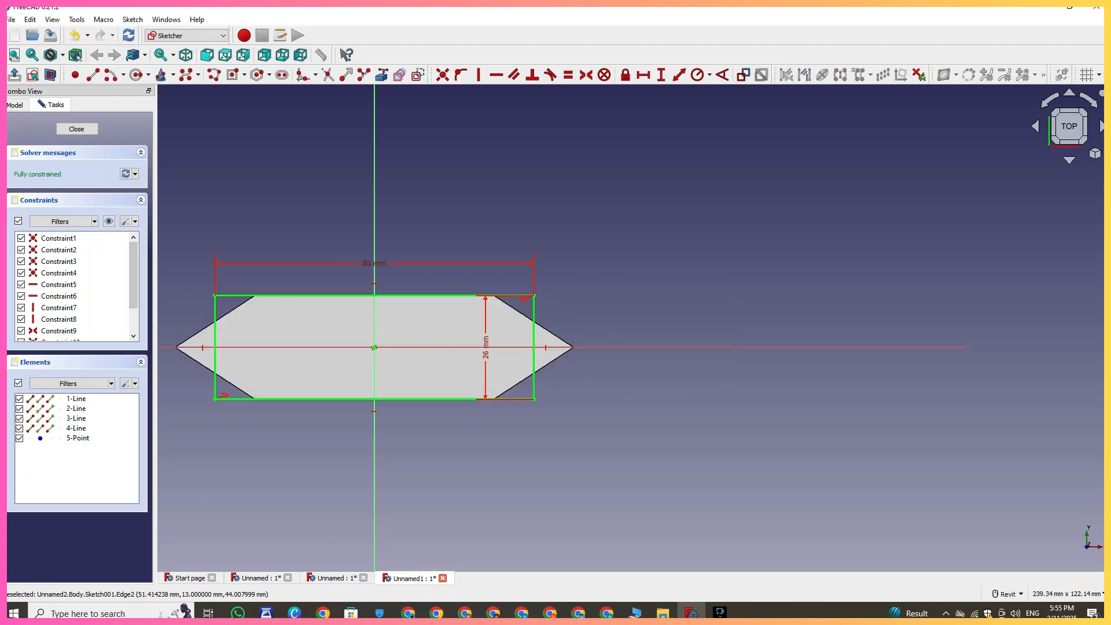
- Change the rectangle's width dimension to 120 mm
middle_click_drag(507, 409, 646, 441)
scroll(646, 441, "up", 1)
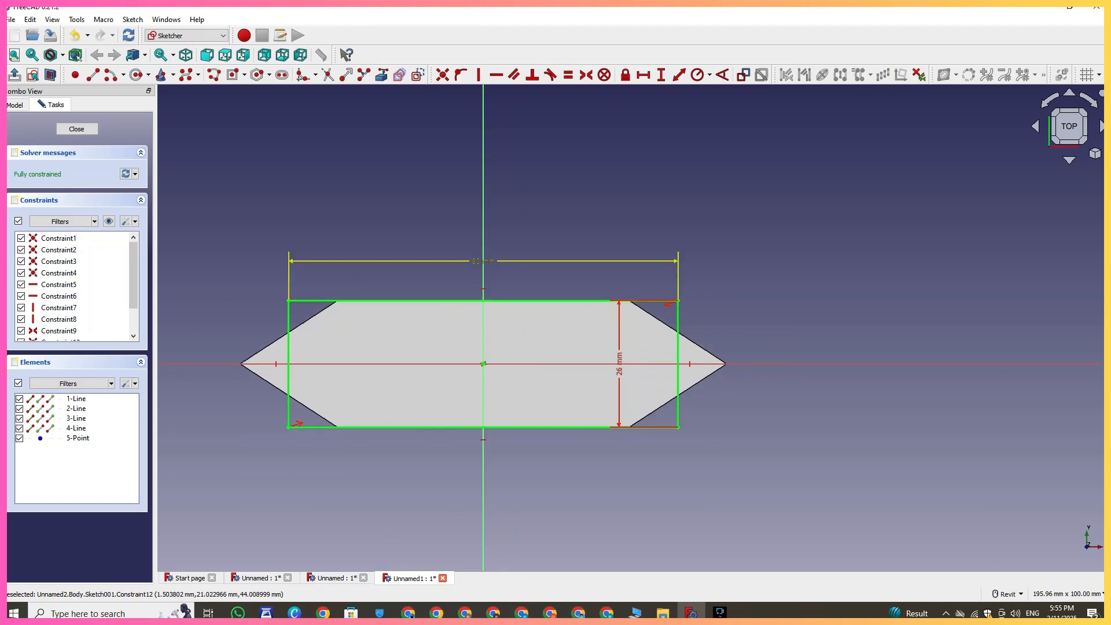
double_click(491, 261)
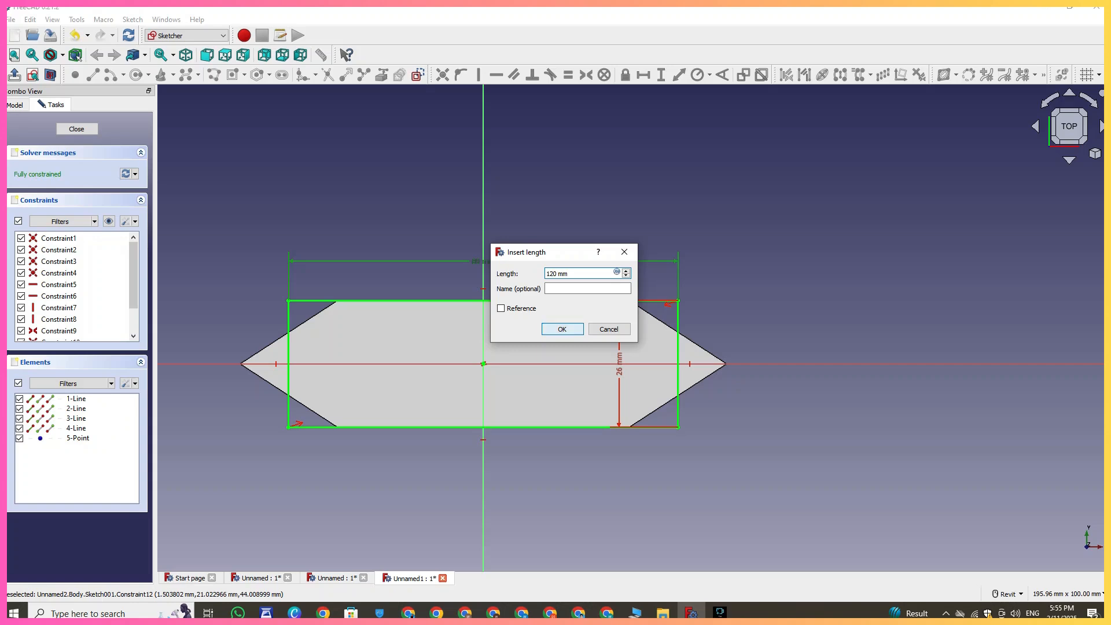
key("Return")
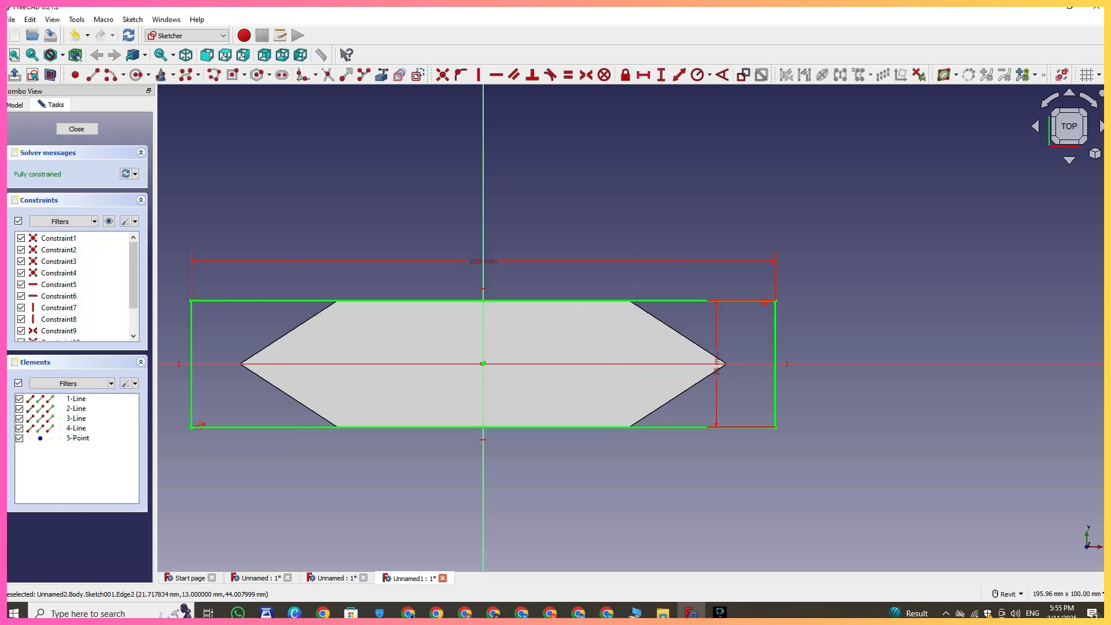
- Set the rectangle's width dimension to 100 mm
double_click(481, 262)
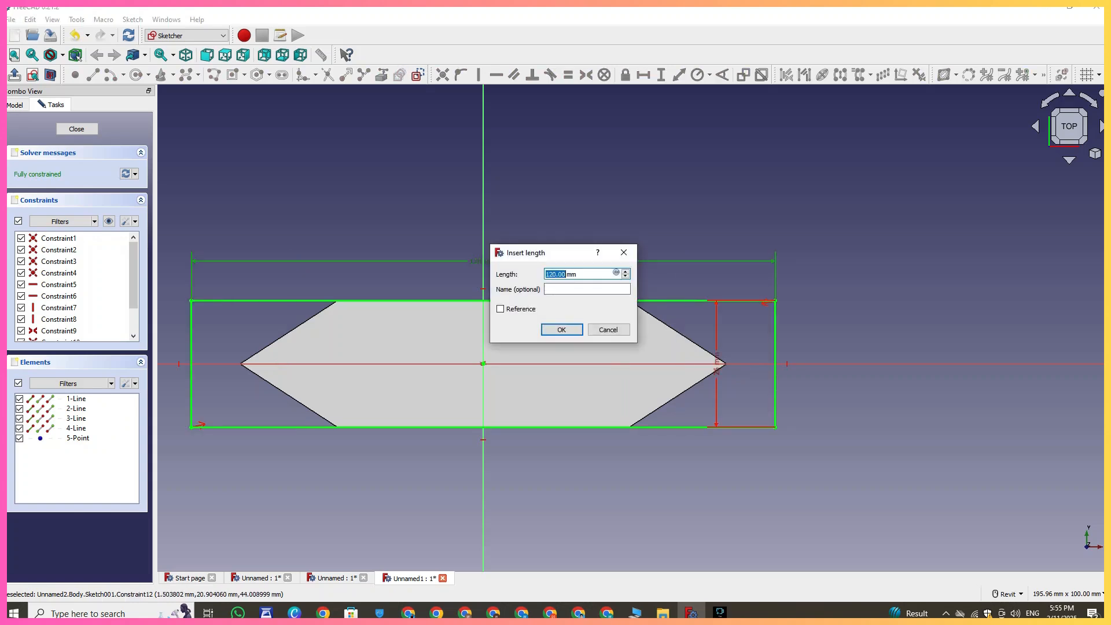
type("10")
key("Return")
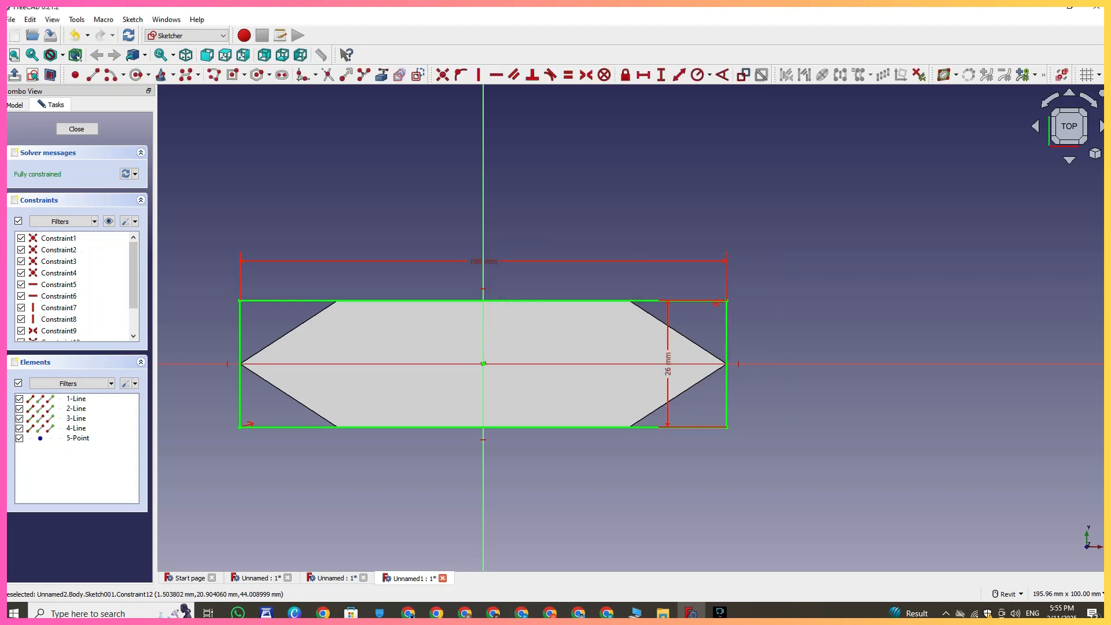
- Close the sketch and pad the rectangle 8 mm
left_click(77, 129)
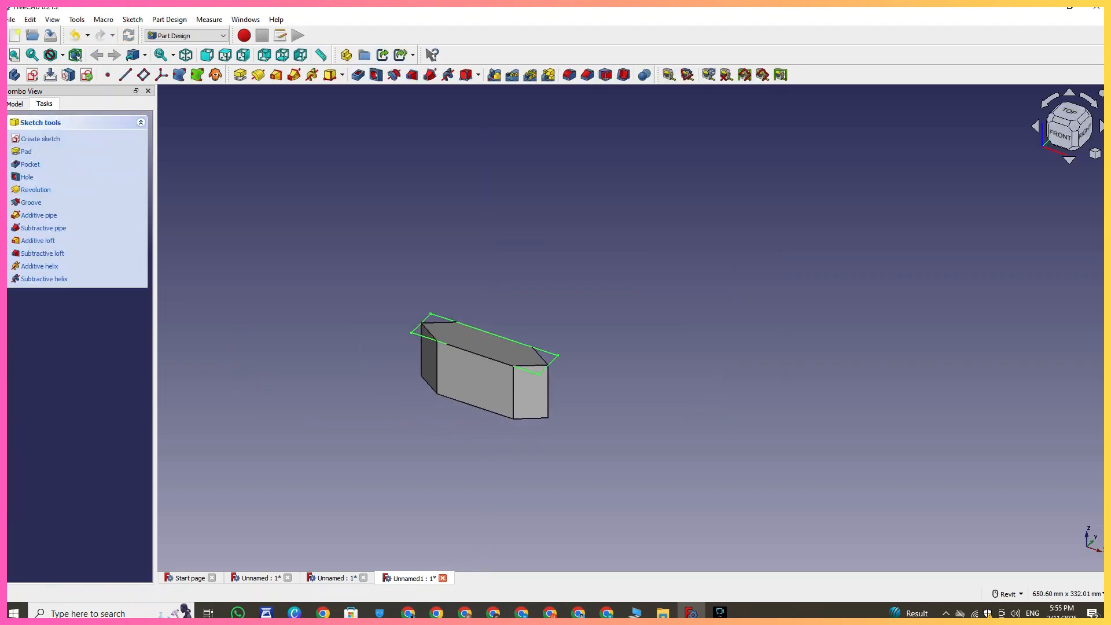
left_click(239, 74)
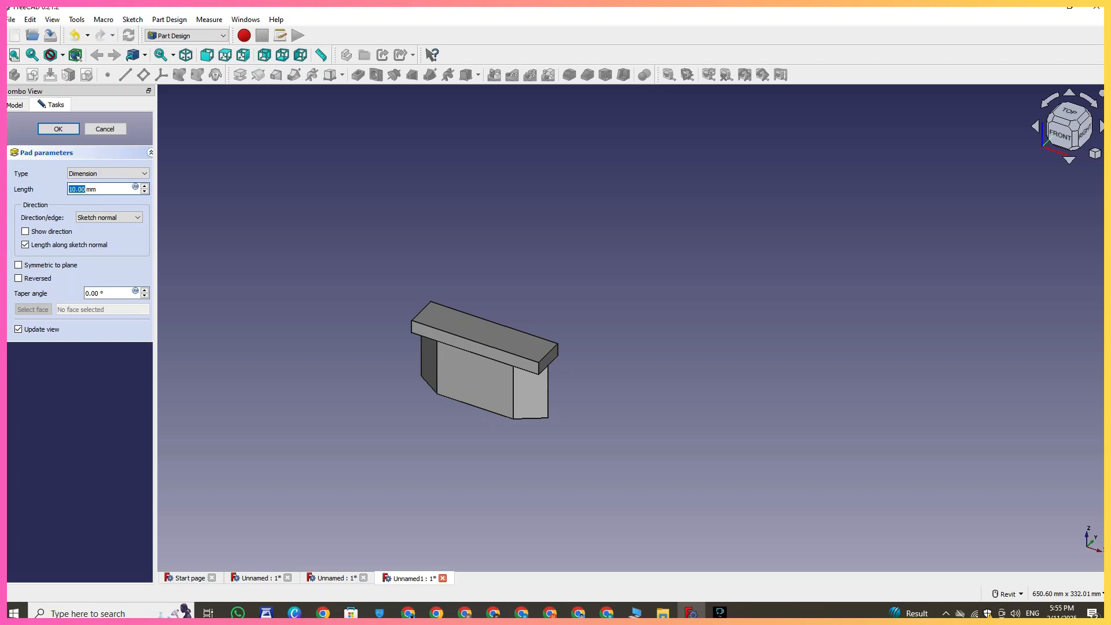
type("8")
key("Return")
- Start a new sketch on the top face of the new 8 mm plate
left_click(508, 343)
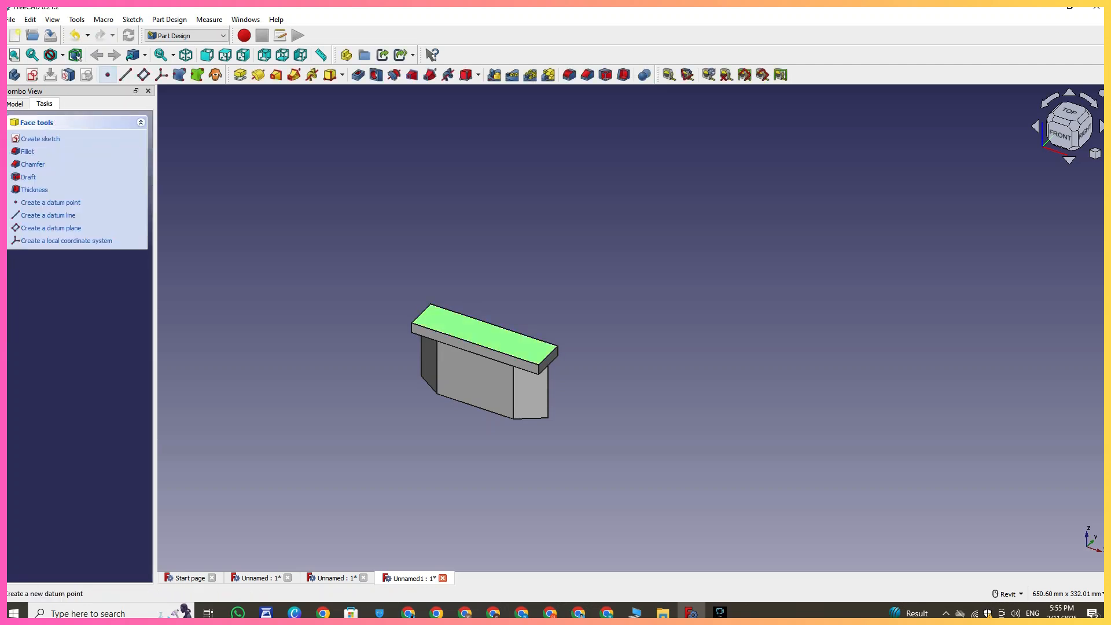
left_click(32, 75)
scroll(539, 443, "up", 5)
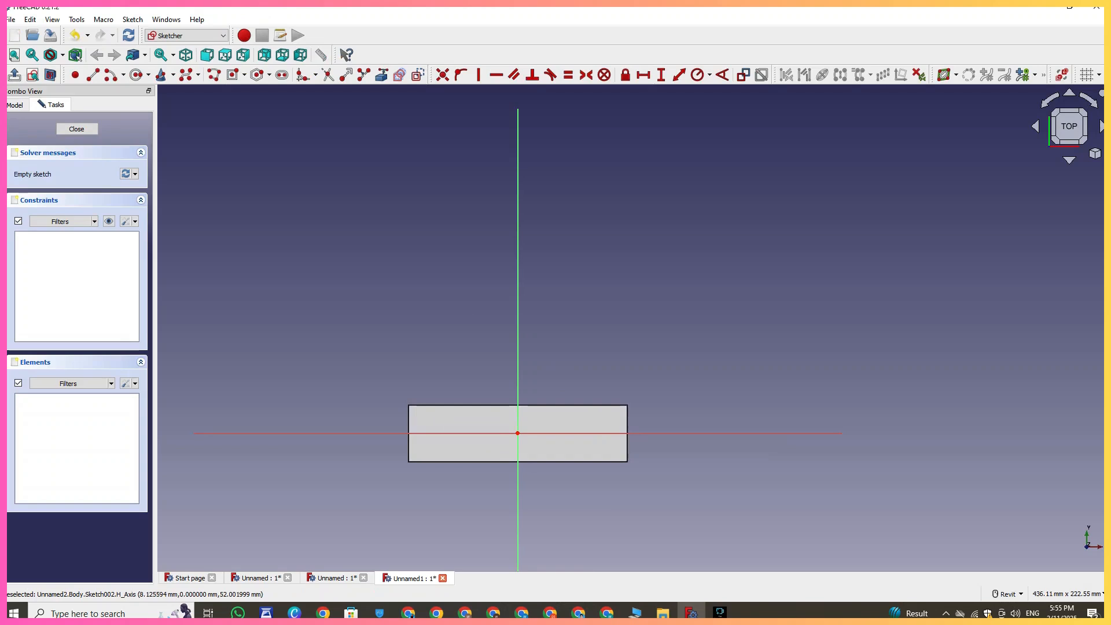
- Draw a centered rectangle about 107 mm by 29 mm on the plate's top face
middle_click_drag(539, 443, 509, 389)
left_click(282, 75)
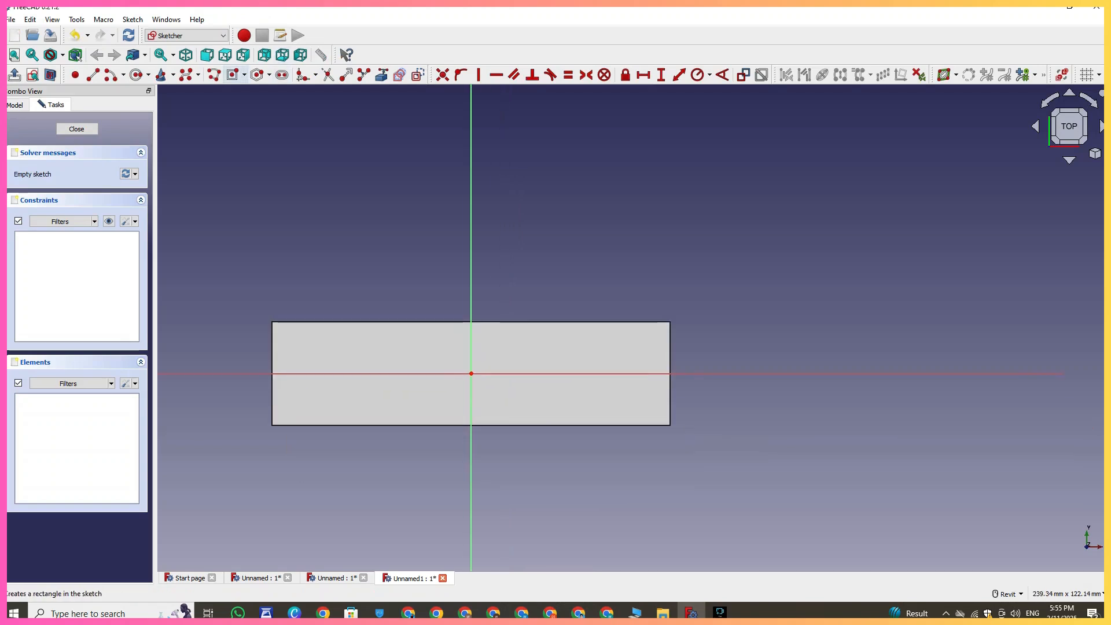
left_click(471, 373)
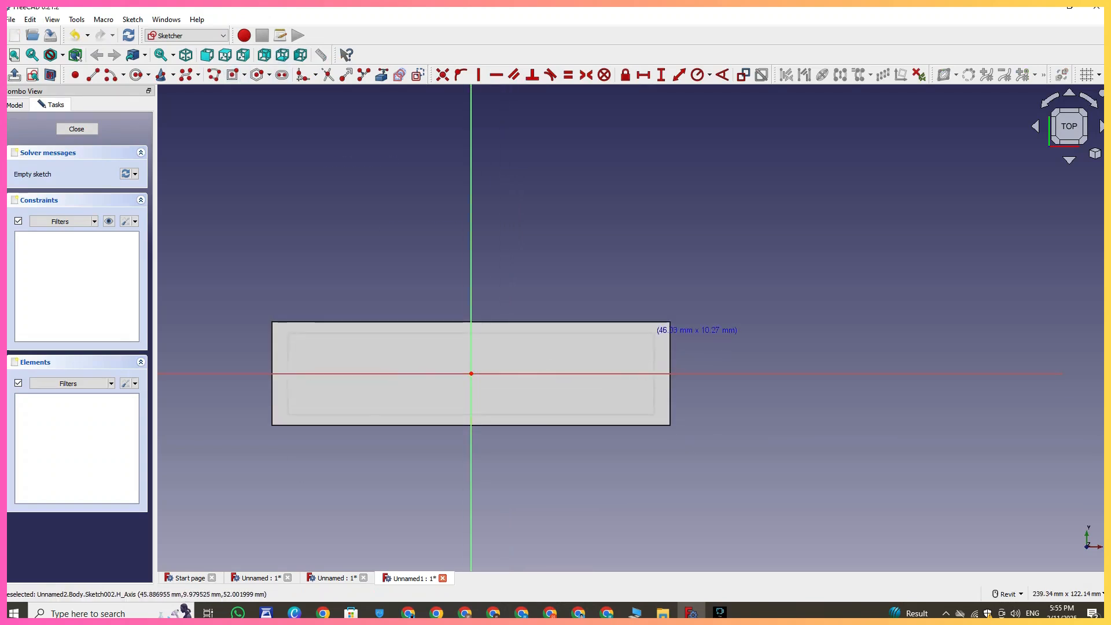
left_click(685, 313)
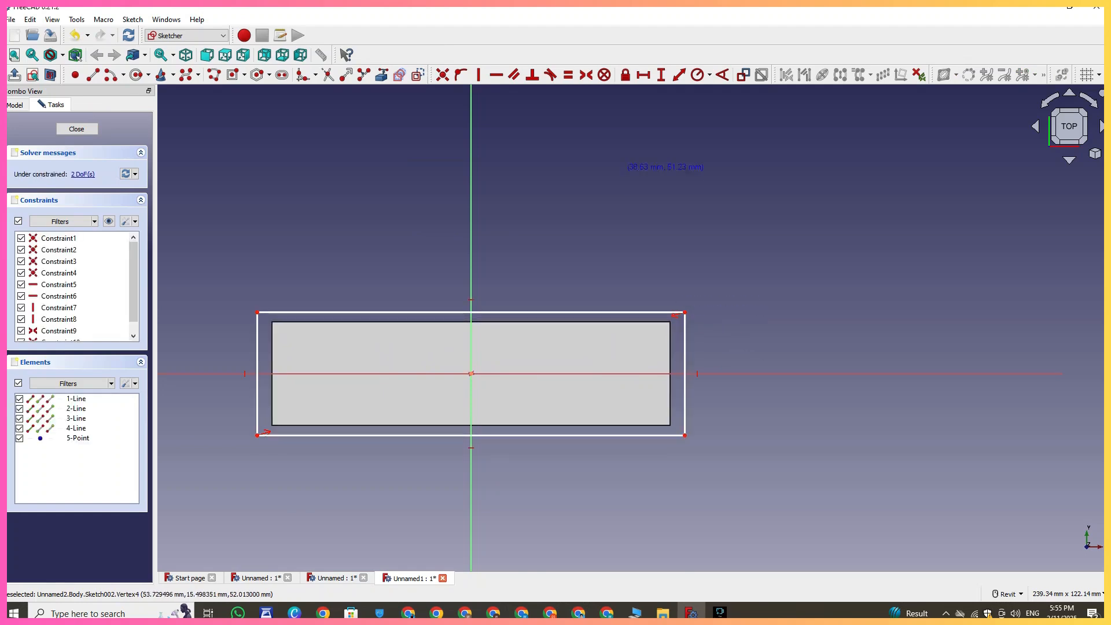
- Constrain the rectangle's height to 26 mm and add a horizontal width constraint to its top edge
left_click(685, 369)
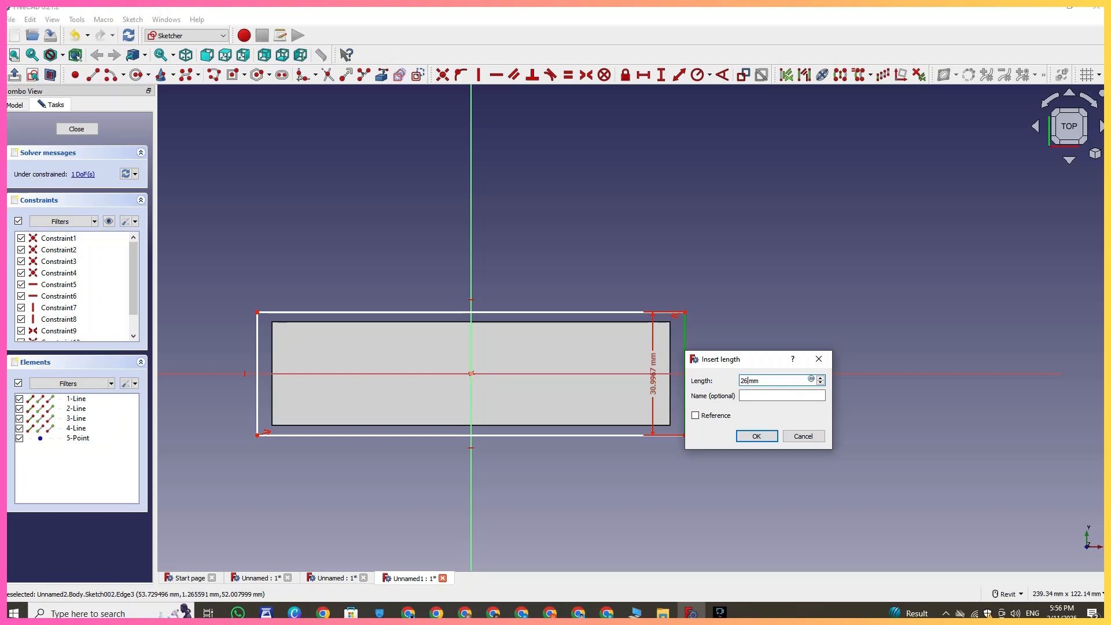
key("Return")
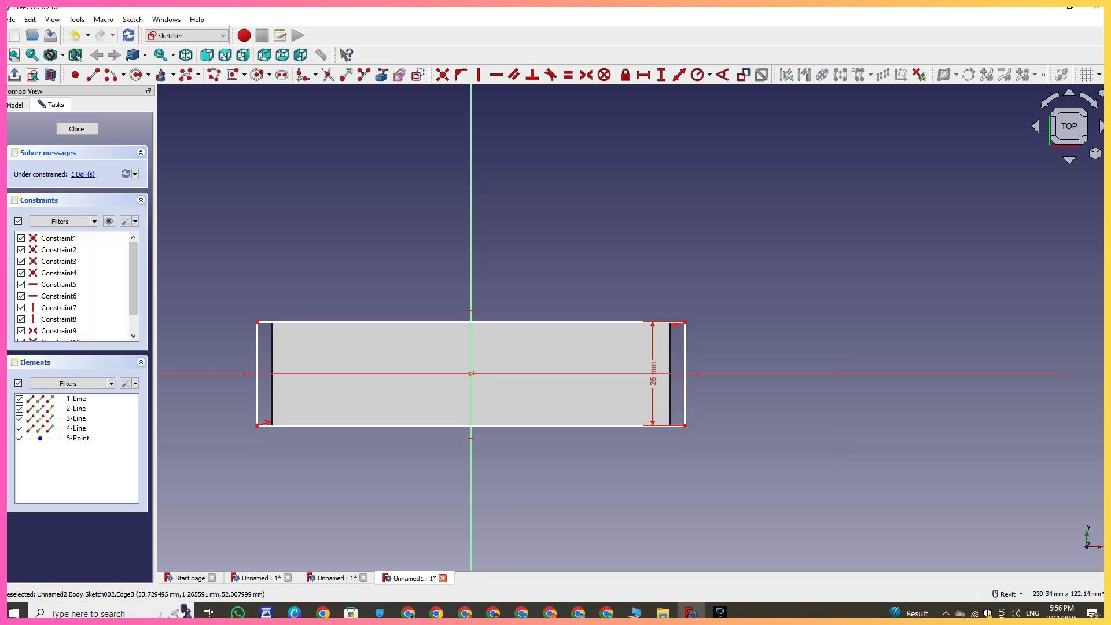
left_click(643, 74)
left_click(641, 322)
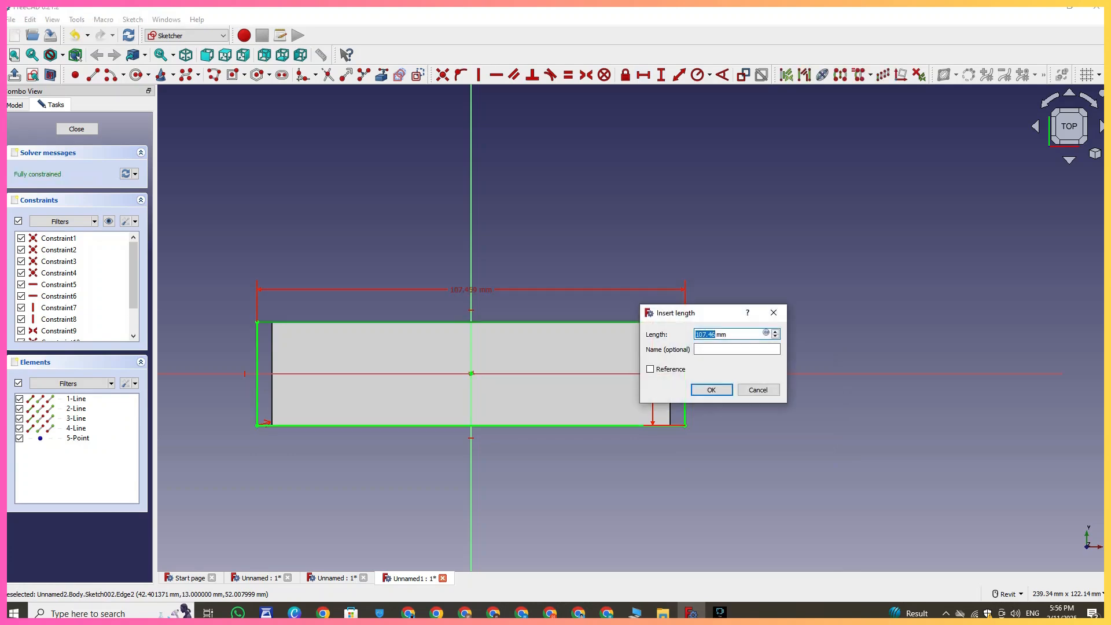
type("7")
key("Return")
- Close the sketch and pad the rectangle 55 mm
left_click(77, 128)
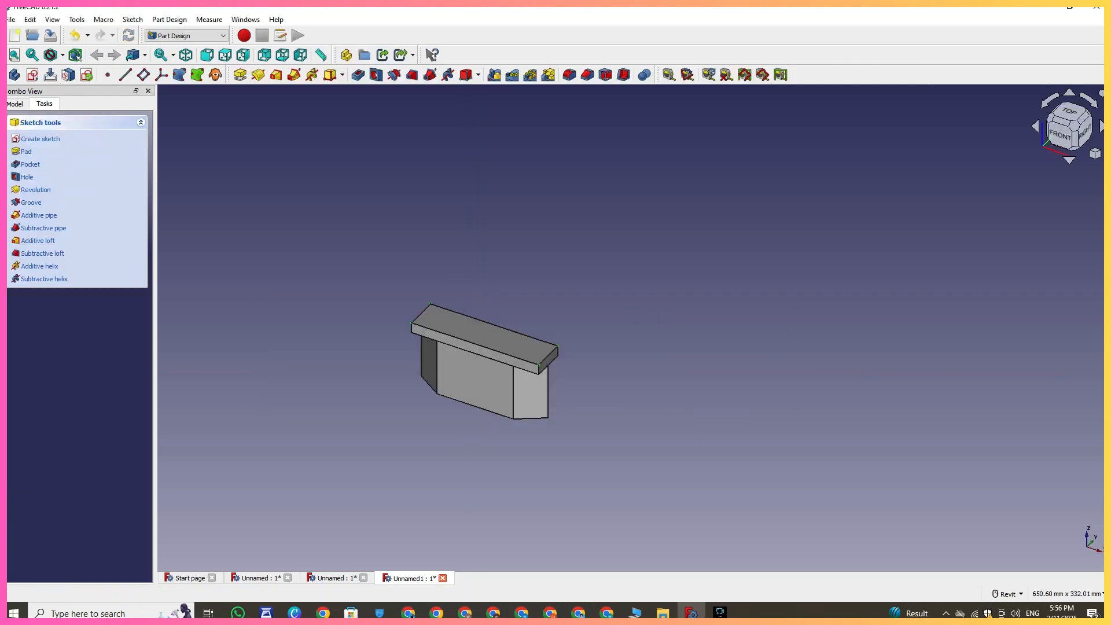
left_click(240, 75)
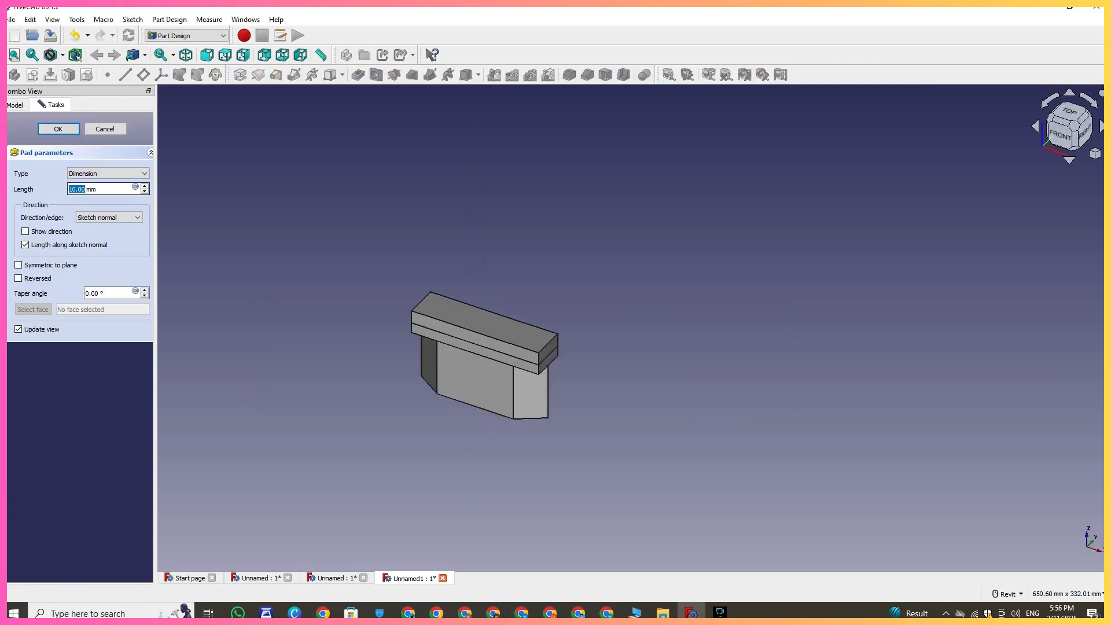
type("55")
left_click(59, 129)
- Start a new sketch on the top face of the 55 mm block
middle_click_drag(437, 293, 366, 343)
left_click(414, 316)
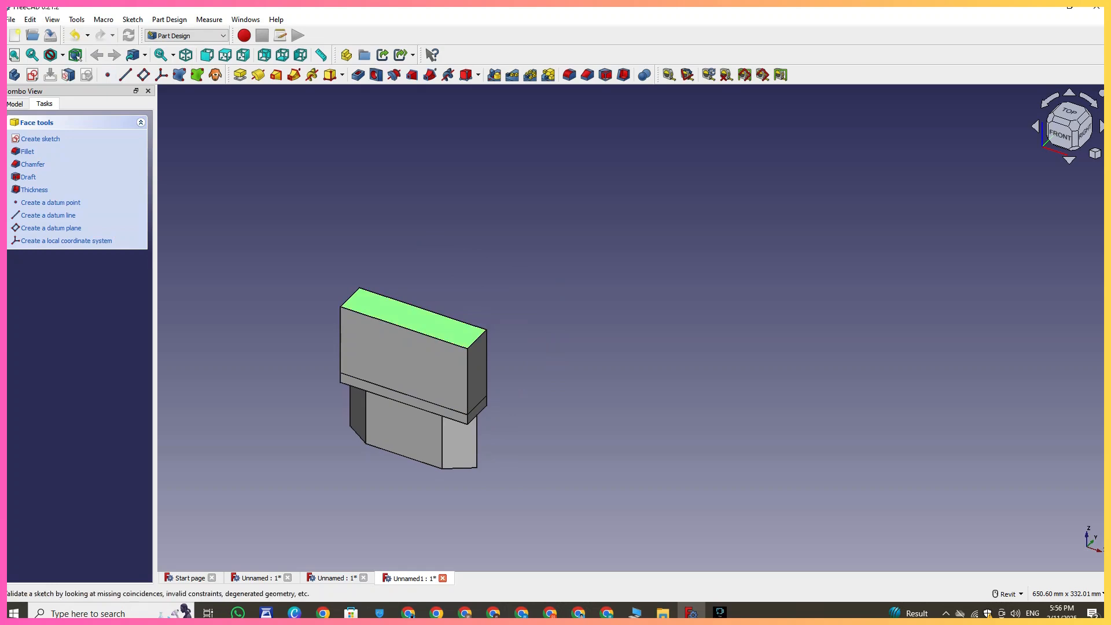
left_click(33, 74)
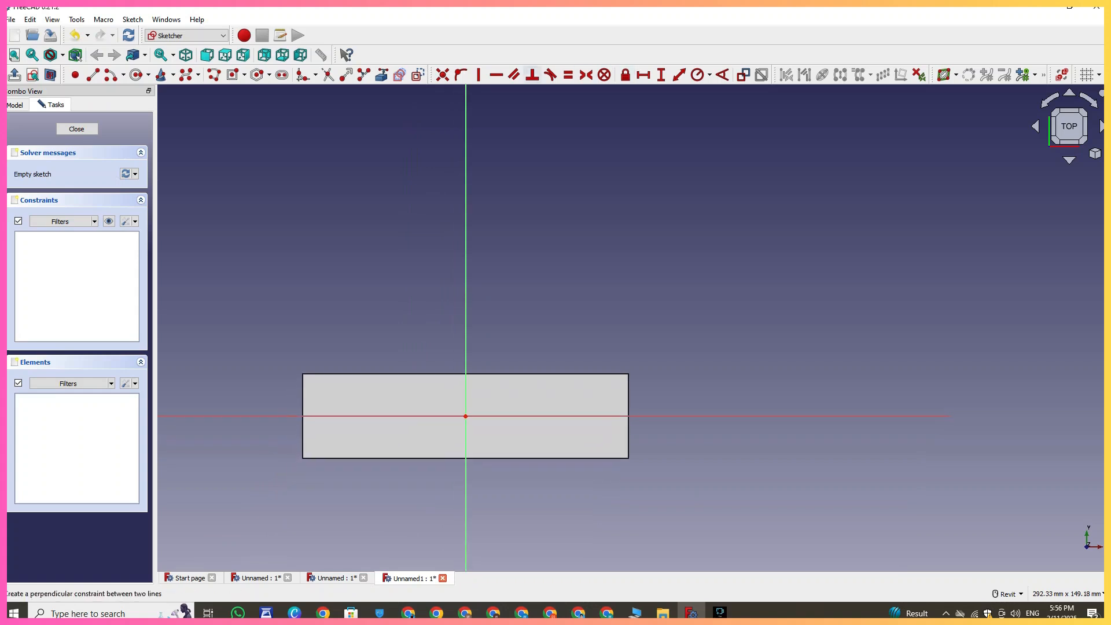
- Draw a centered rectangle about 144 mm by 47 mm around the block's top face
left_click(257, 75)
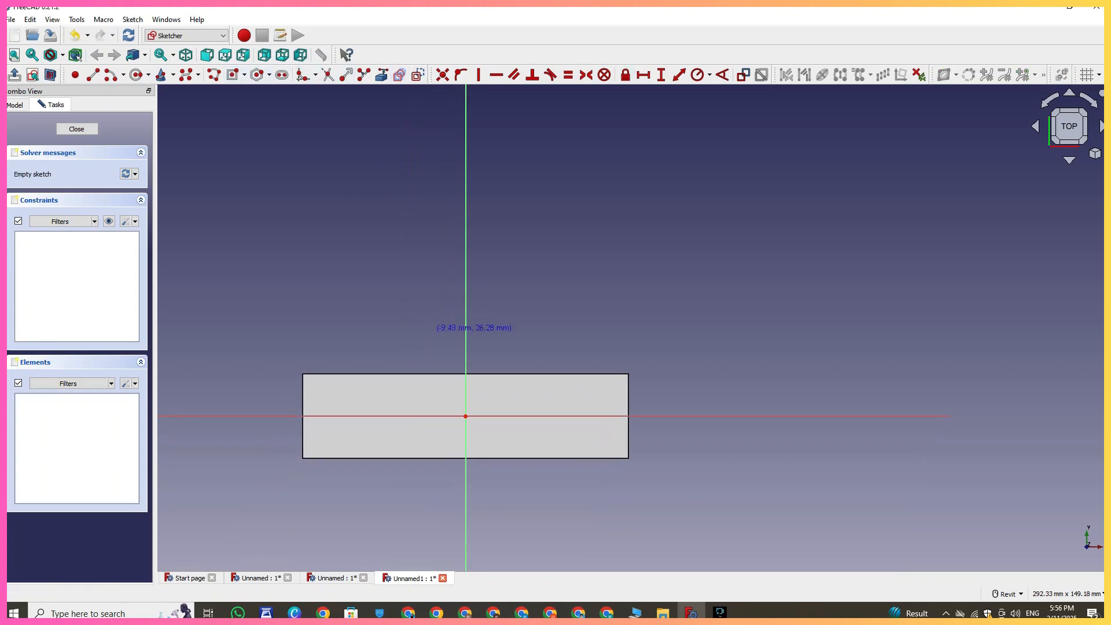
left_click(466, 415)
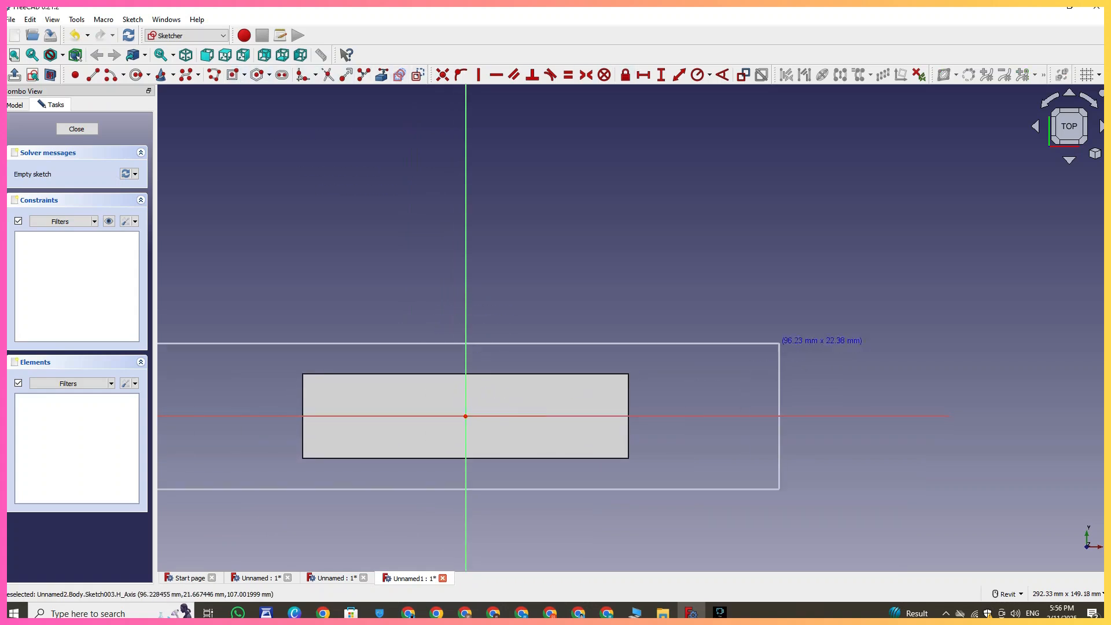
left_click(700, 339)
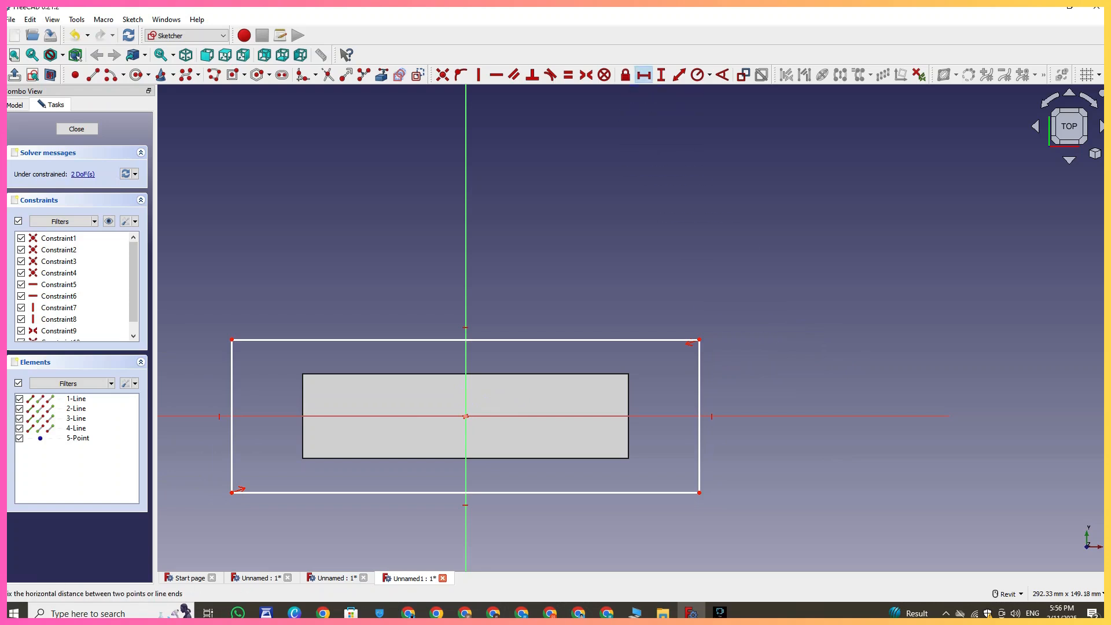
- Constrain the rectangle to 100 mm wide and 46 mm high
left_click(625, 339)
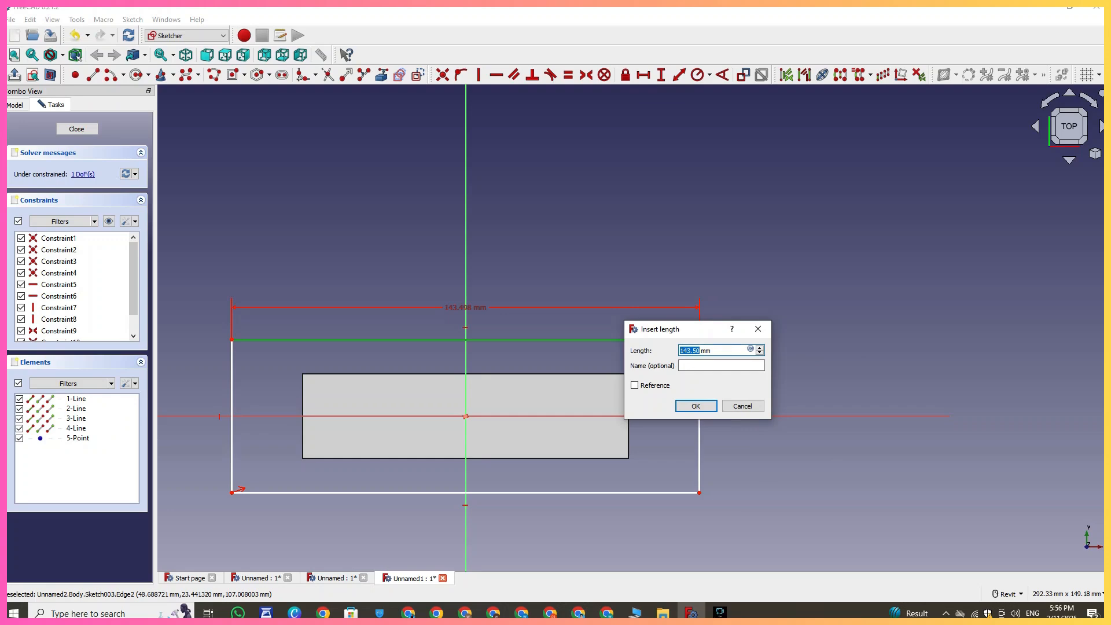
type("1")
left_click(696, 406)
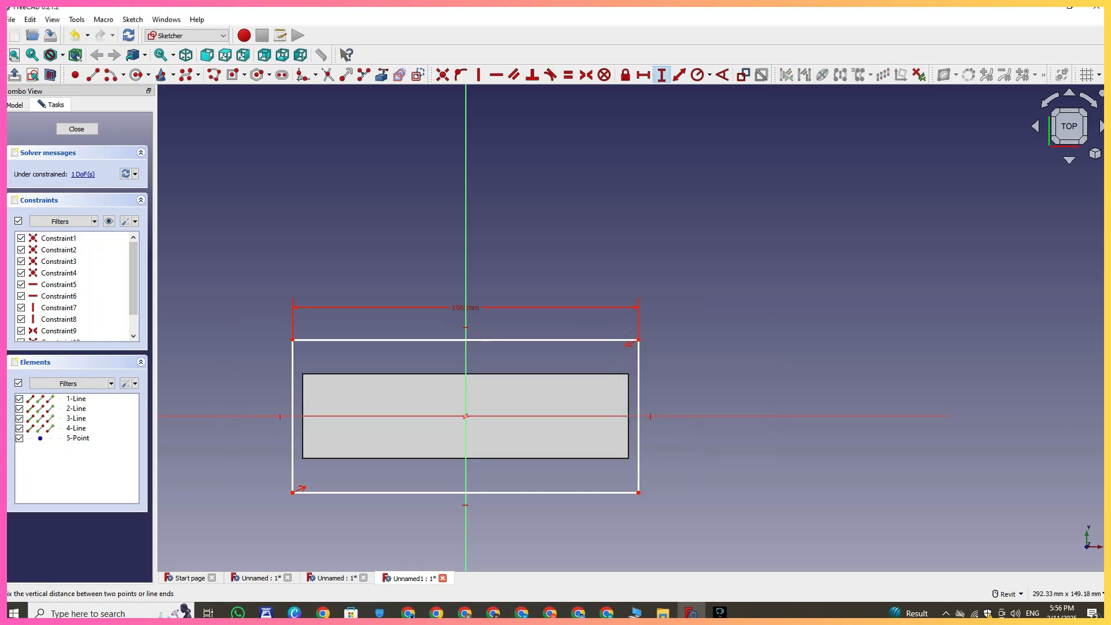
left_click(661, 75)
left_click(638, 440)
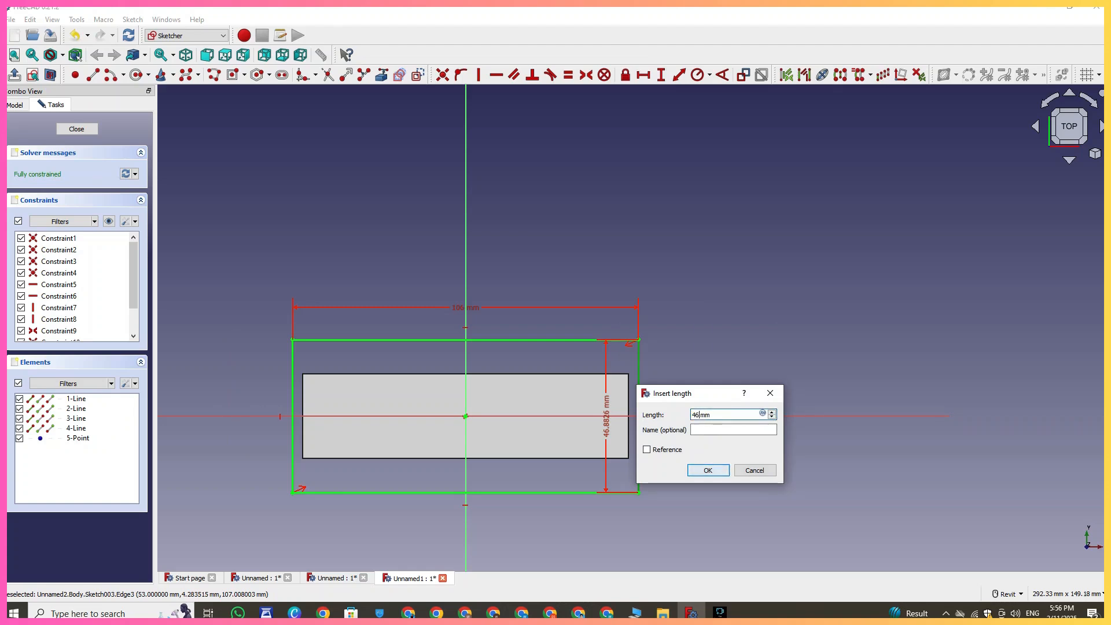
left_click(713, 474)
- Close the sketch and pad the rectangle 10 mm
scroll(713, 476, "down", 2)
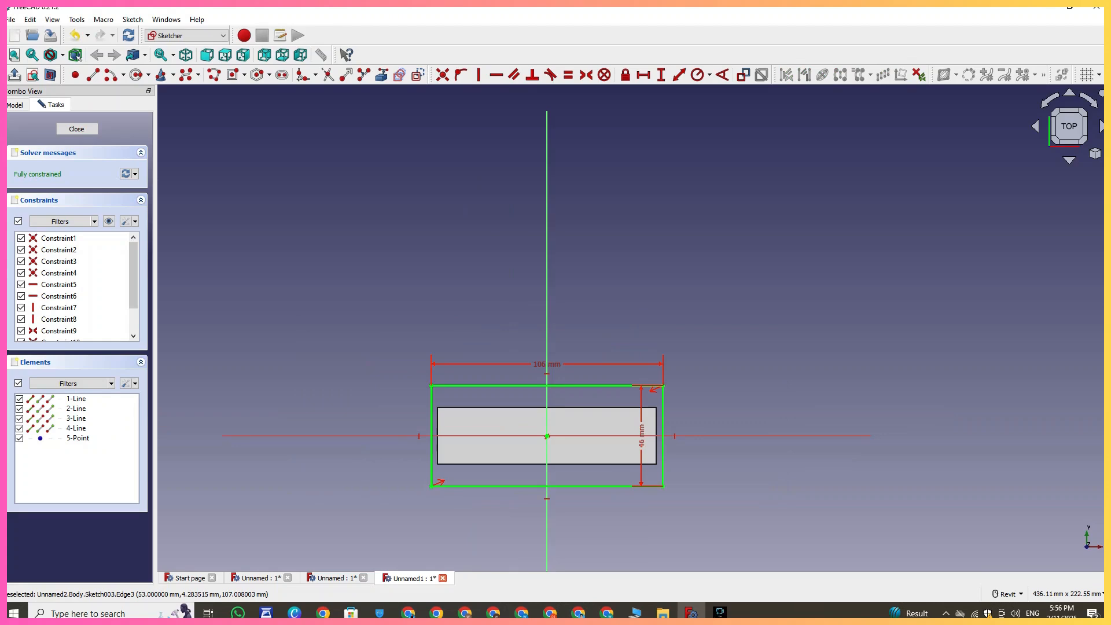
middle_click_drag(665, 432, 637, 405)
left_click(77, 129)
middle_click_drag(443, 324, 440, 307)
left_click(240, 74)
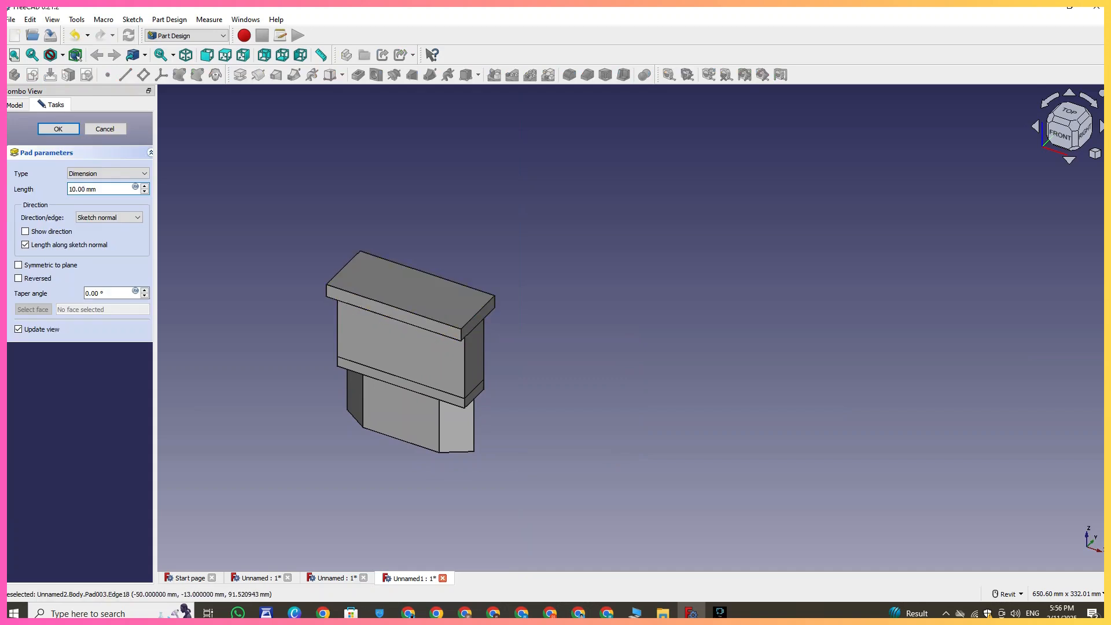
left_click(59, 129)
- Start a new sketch on the bottom face of the hexagonal base
right_click_drag(597, 376, 608, 246)
left_click(454, 356)
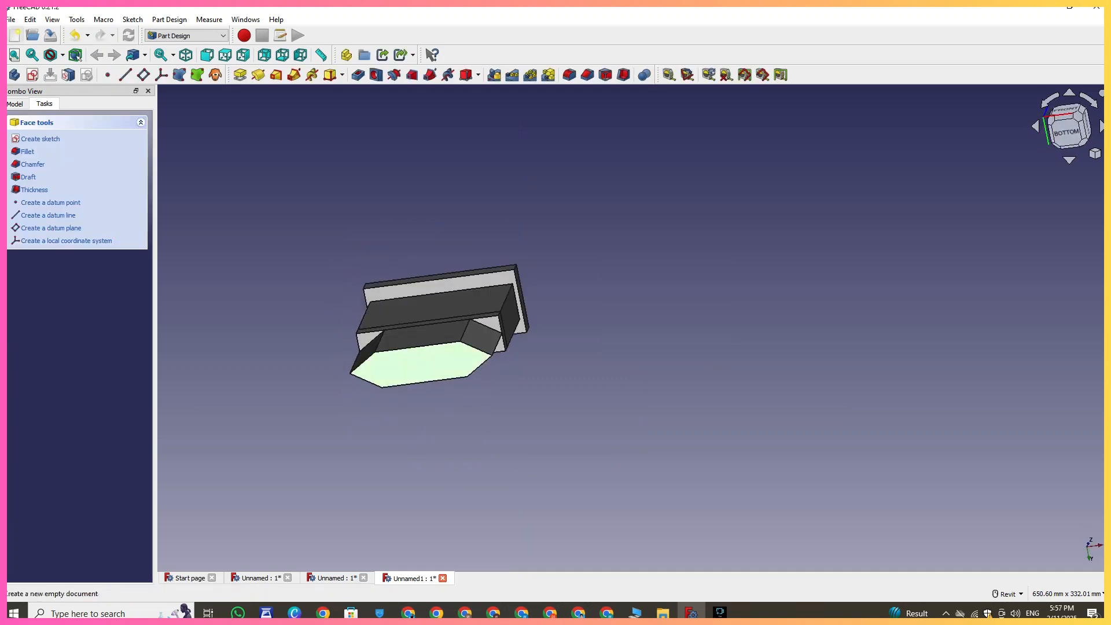
left_click(32, 75)
scroll(419, 286, "up", 3)
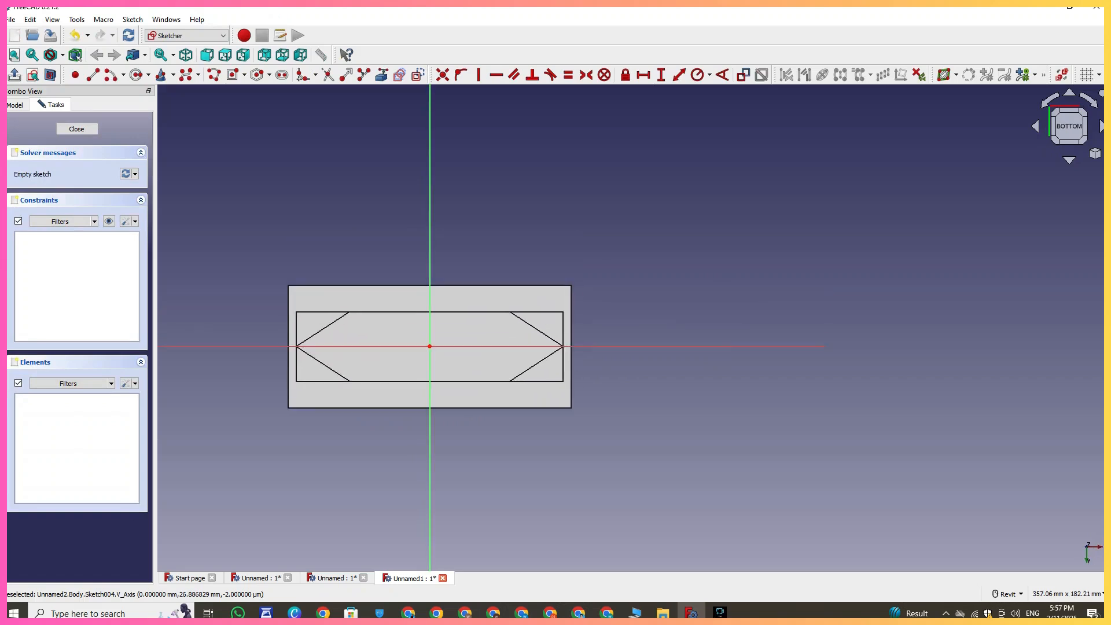
- Draw a circle centered on the horizontal axis to the left of the origin
left_click(136, 75)
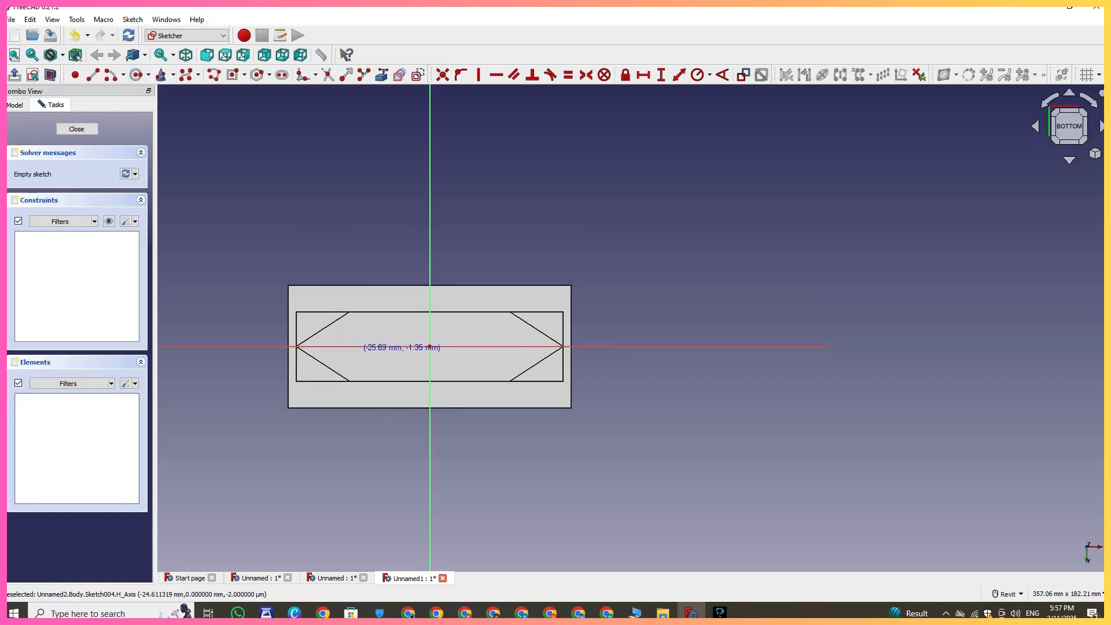
left_click(351, 346)
left_click(341, 356)
middle_click_drag(430, 322, 391, 304)
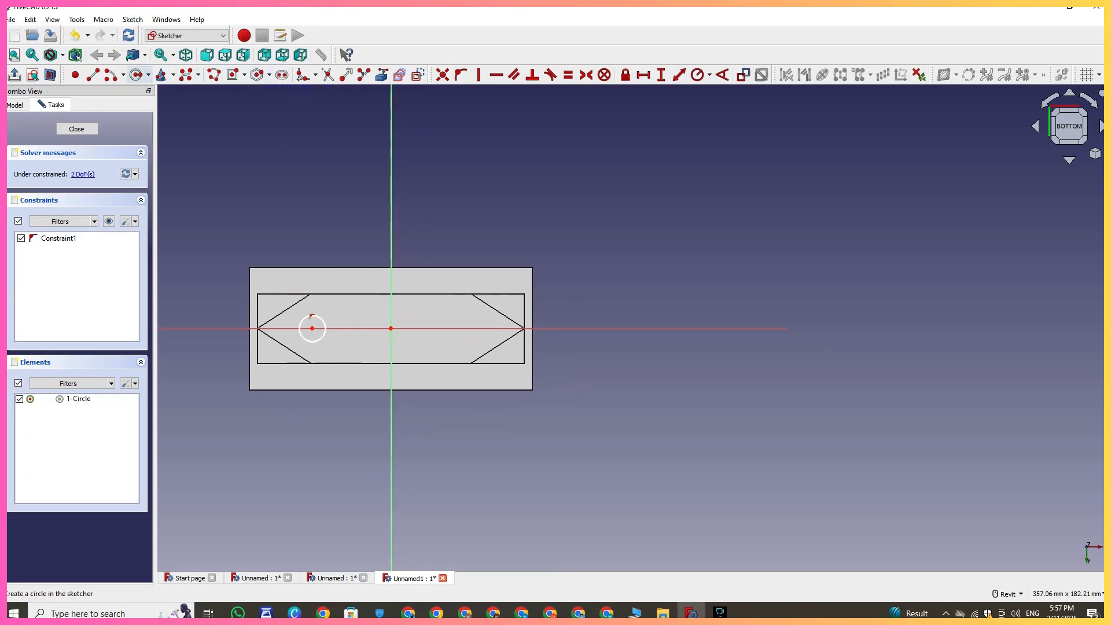
- Constrain the circle's radius to 5 mm
left_click(698, 74)
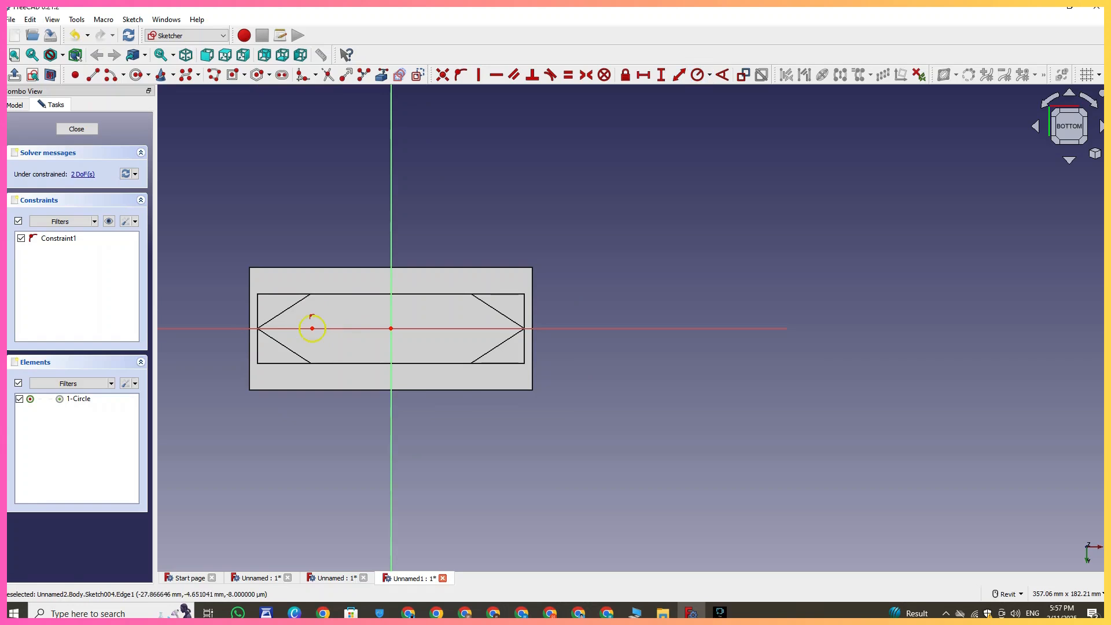
left_click(325, 325)
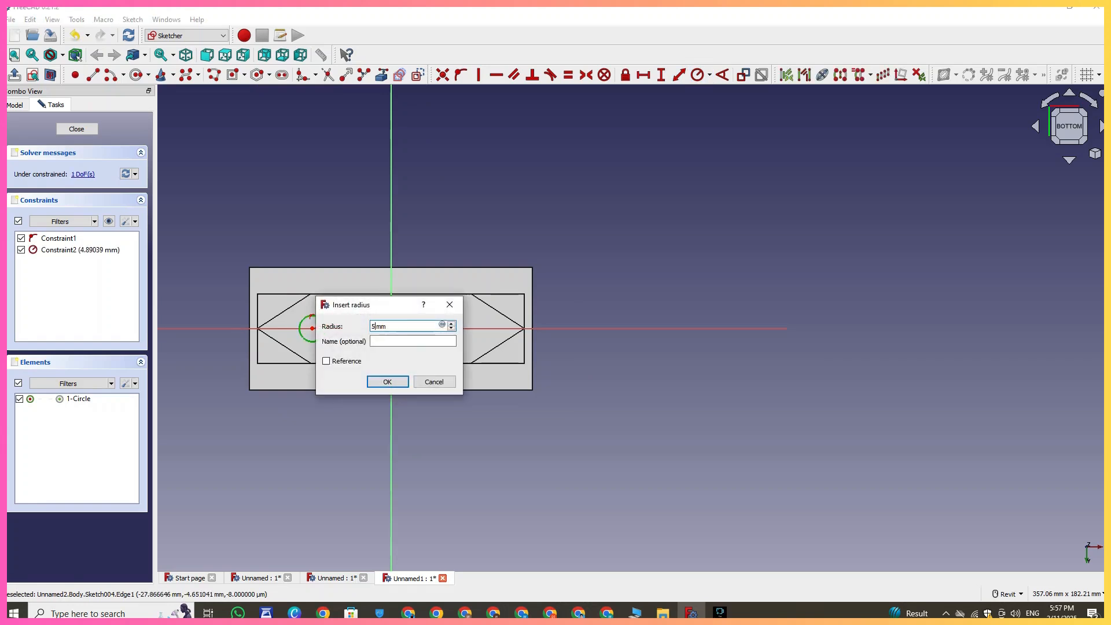
key("Return")
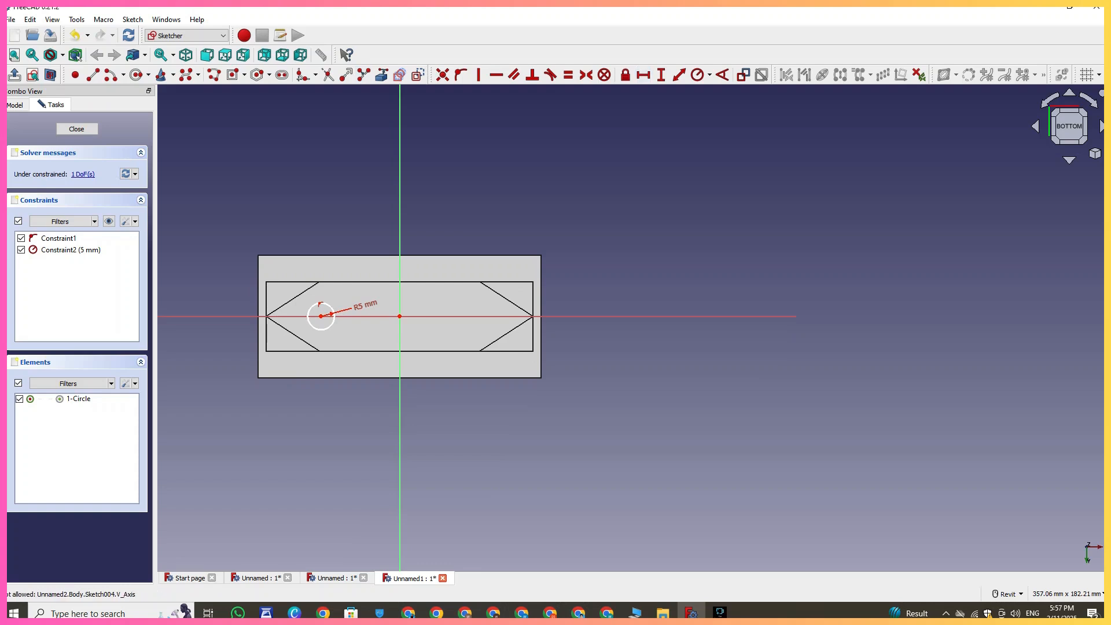
- Set the circle's center 30 mm horizontally from the origin
left_click(321, 317)
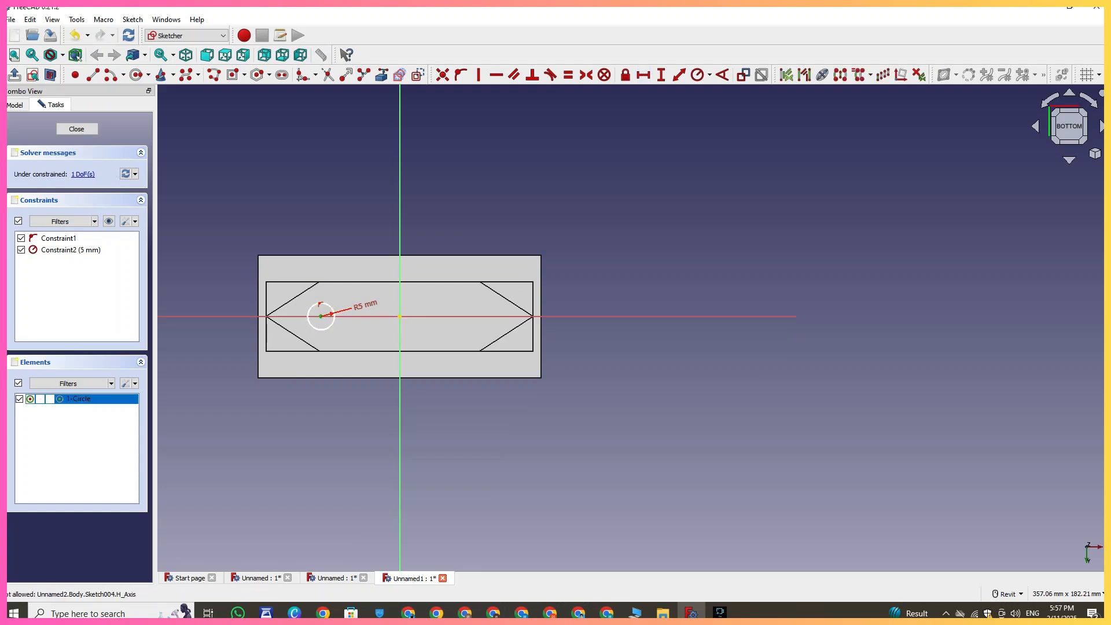
left_click(399, 316)
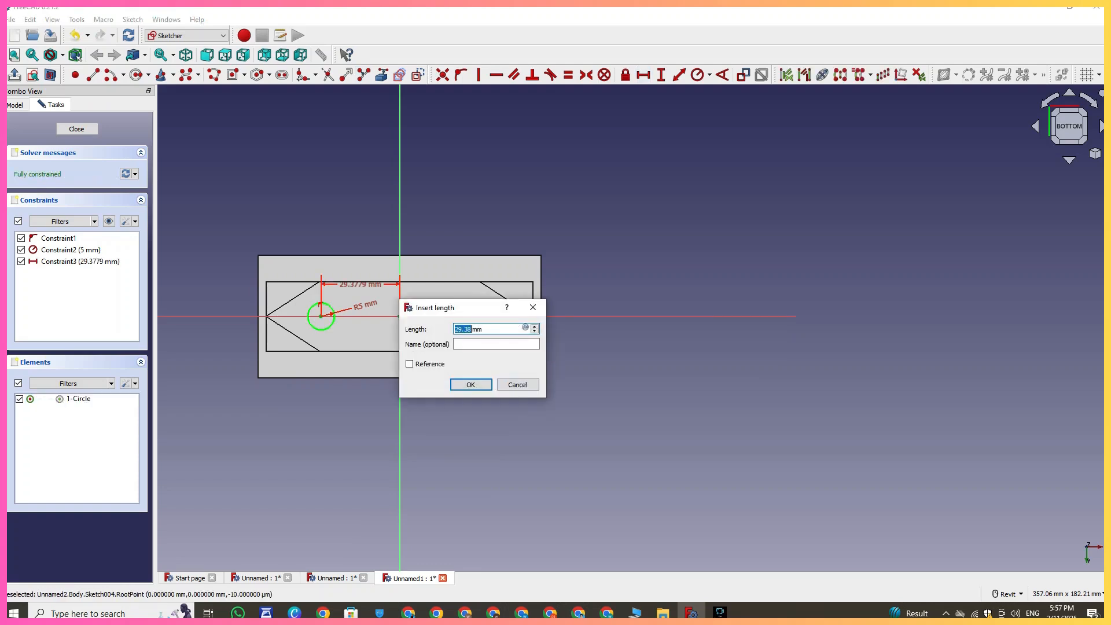
key("Return")
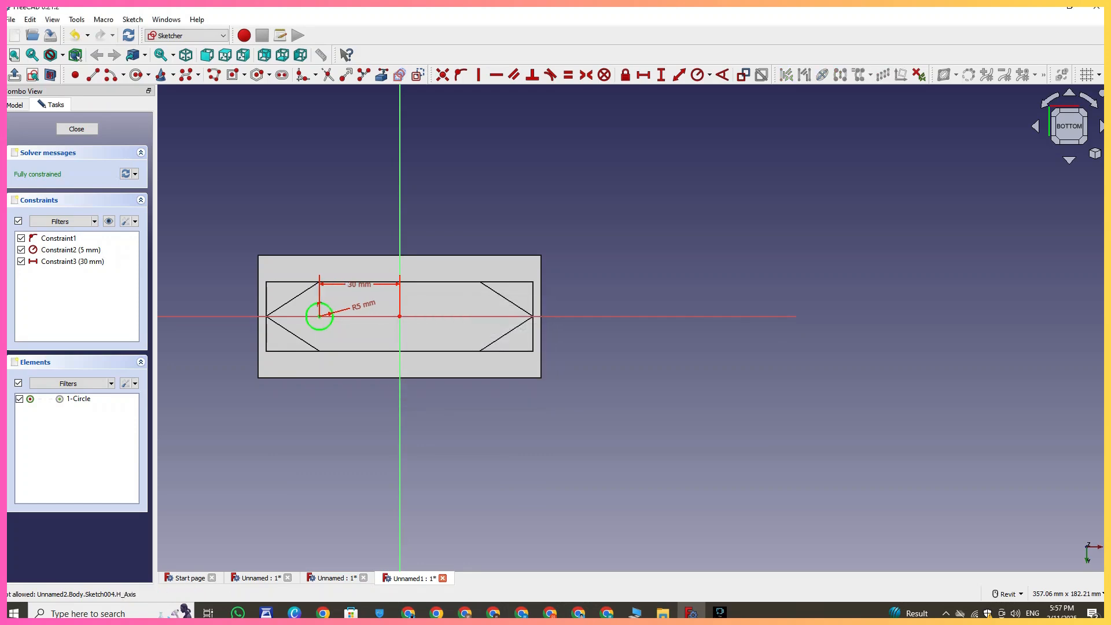
- Mirror the circle about the vertical axis and close the sketch
left_click(329, 307)
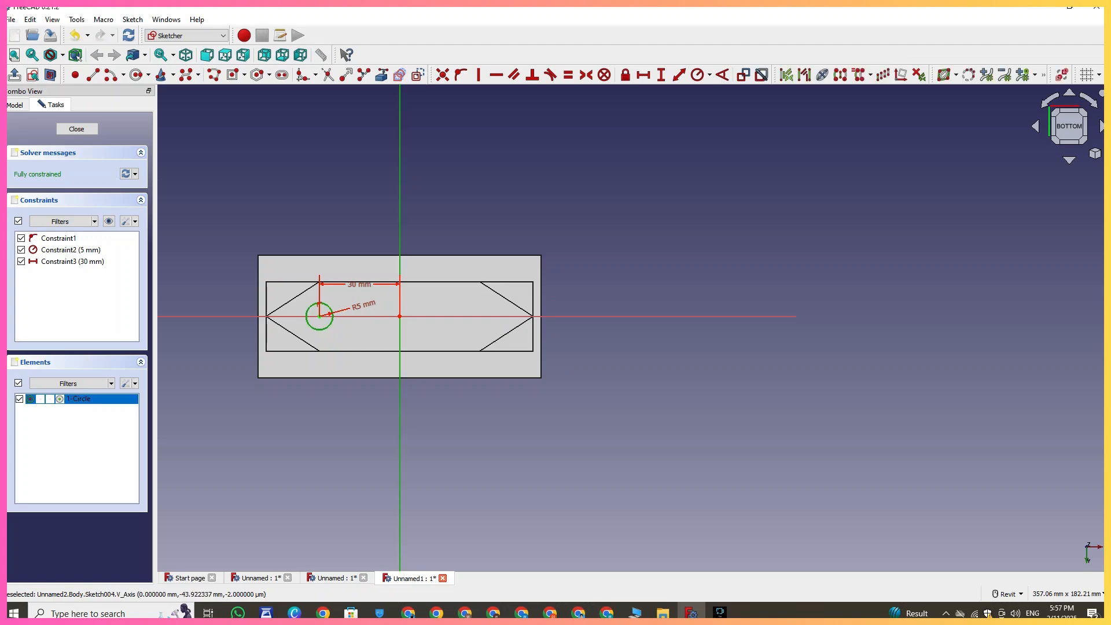
left_click(840, 75)
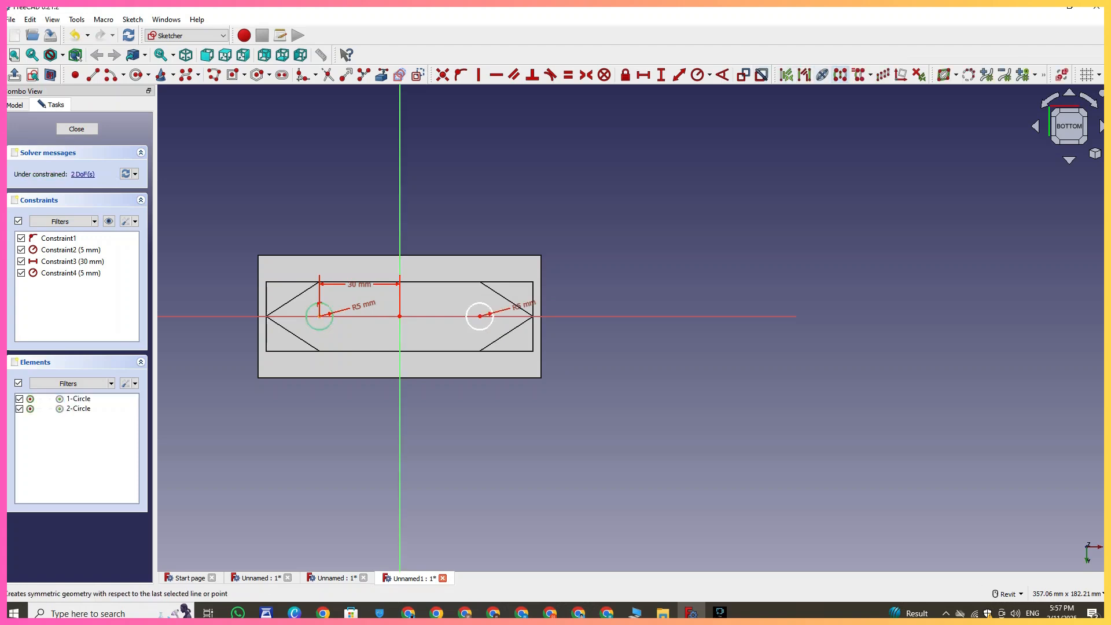
left_click(76, 128)
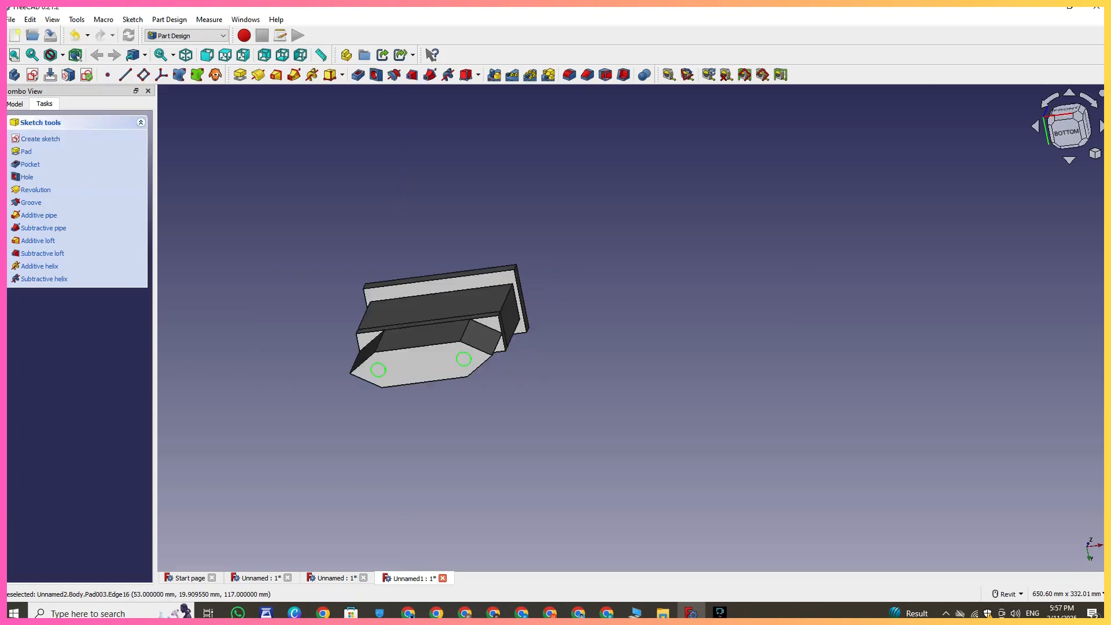
- Pad the two circles 10 mm to form the plug pins
right_click(609, 240)
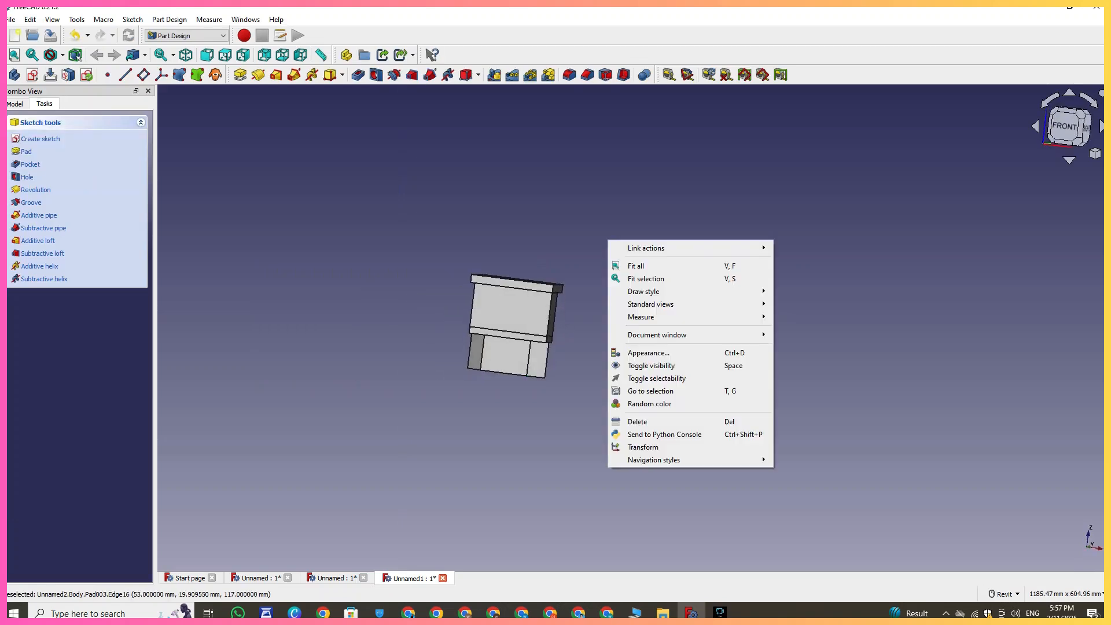
left_click(240, 74)
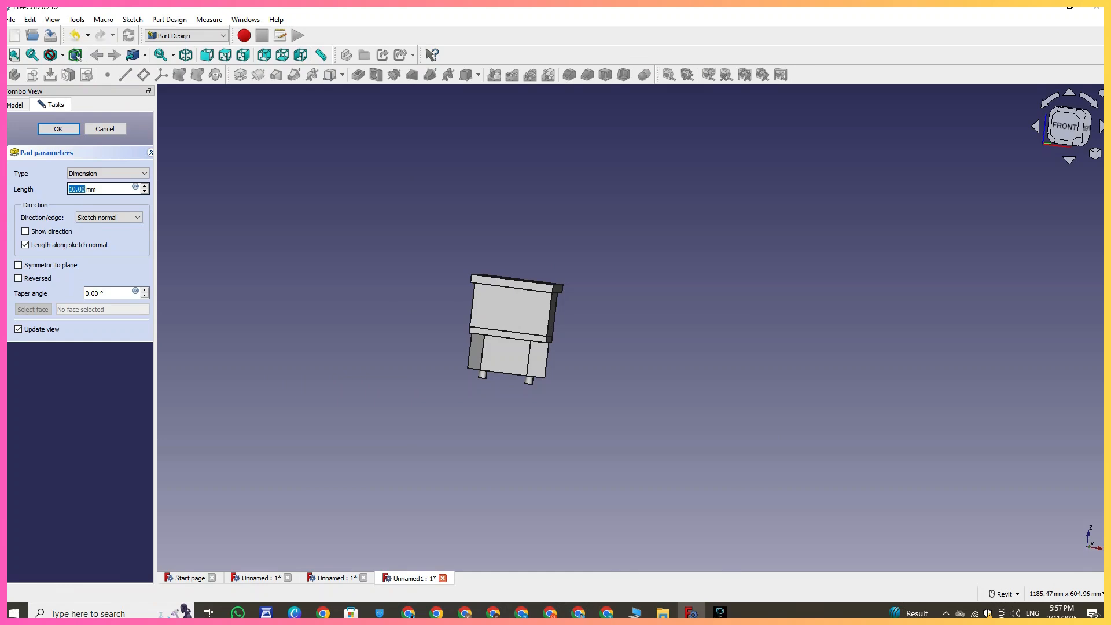
left_click(68, 153)
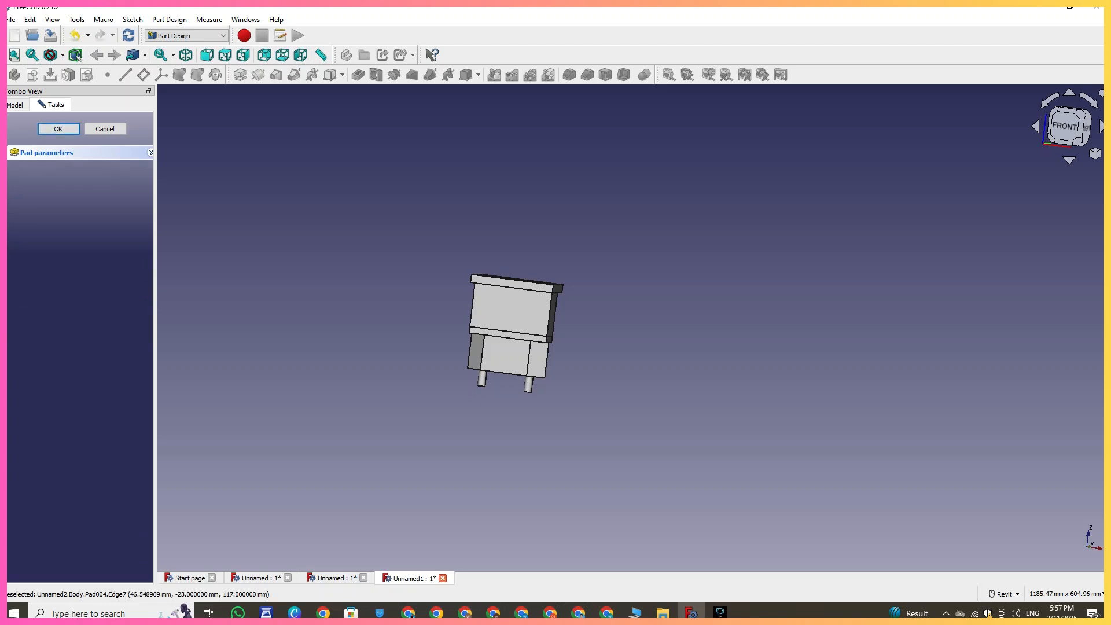
middle_click_drag(552, 431, 558, 298, "shift")
right_click(558, 297)
left_click(505, 426)
scroll(505, 426, "up", 4)
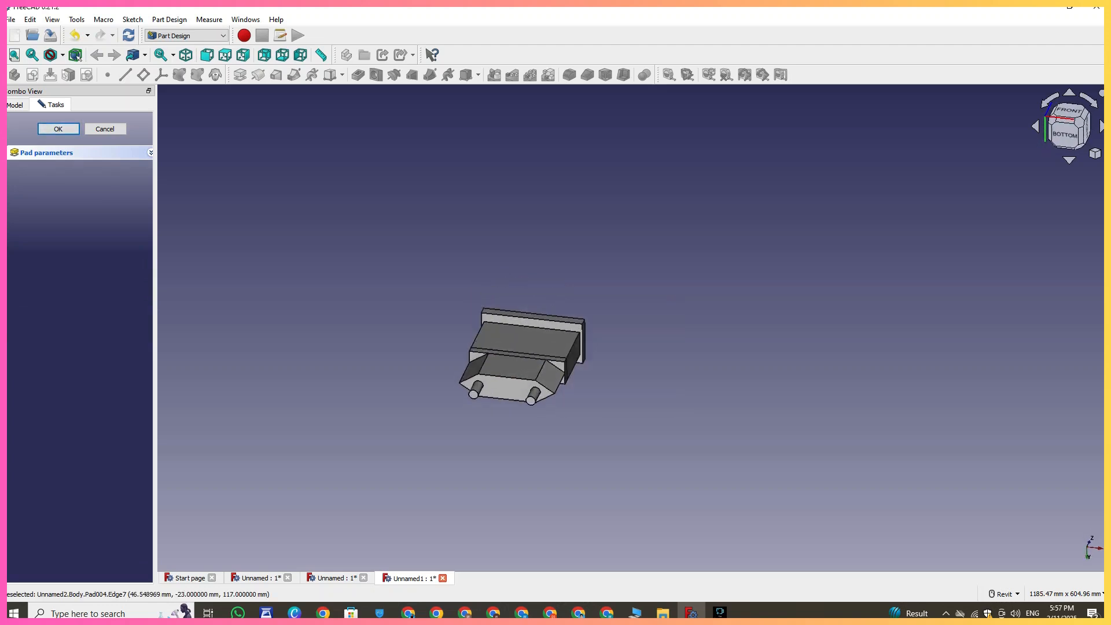
scroll(505, 426, "up", 3)
left_click(588, 344)
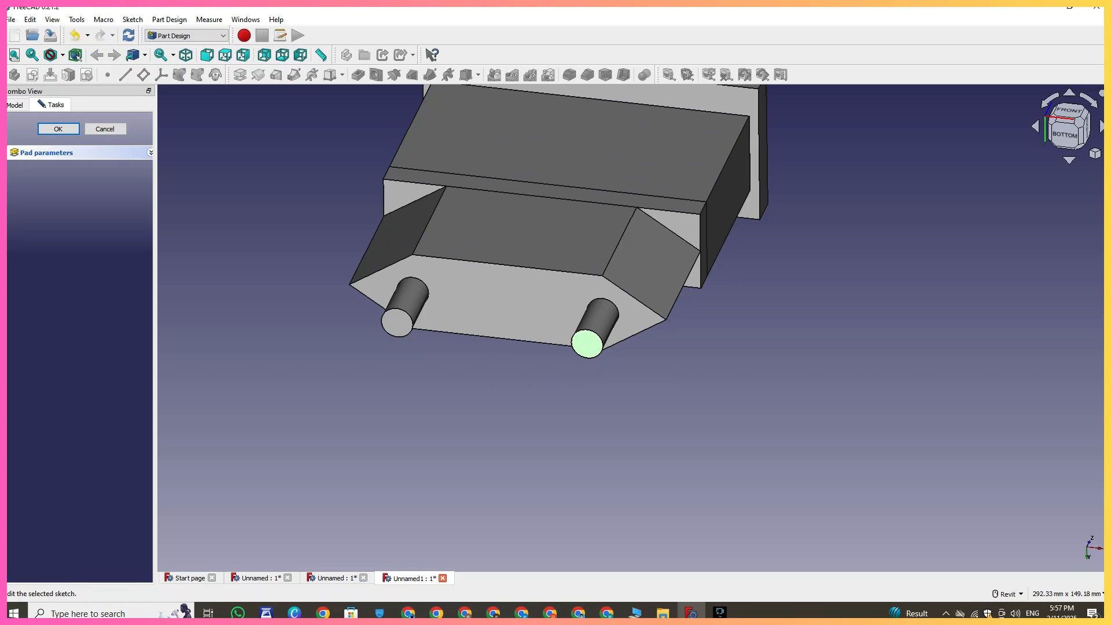
left_click(58, 130)
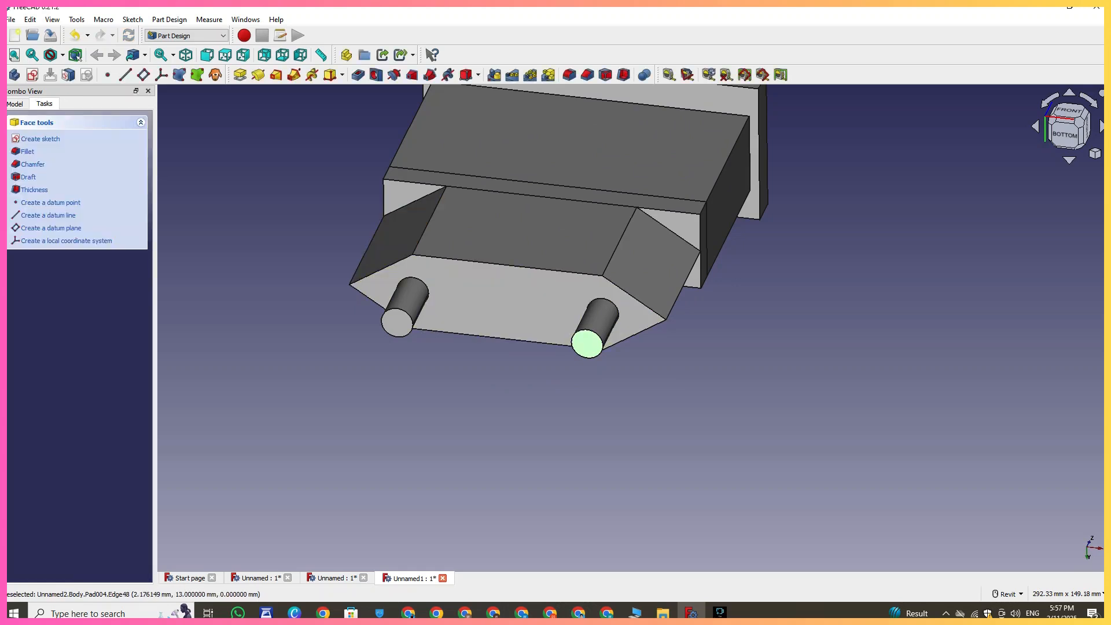
- Start a new sketch on the right pin's end face
left_click(32, 74)
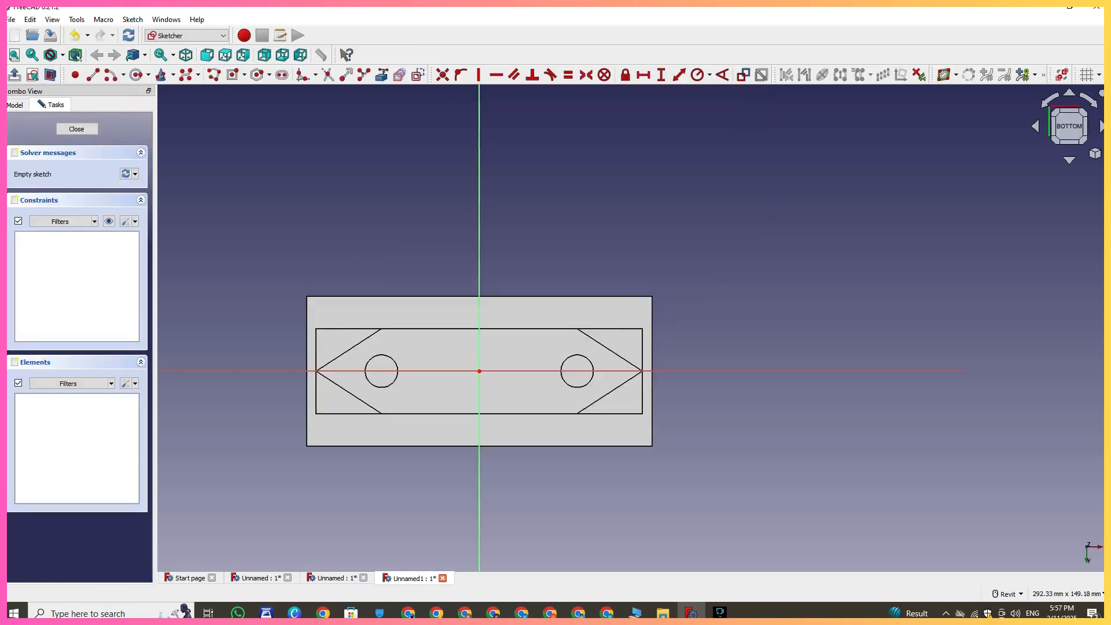
scroll(491, 350, "up", 2)
middle_click_drag(472, 337, 407, 299)
scroll(406, 300, "up", 1)
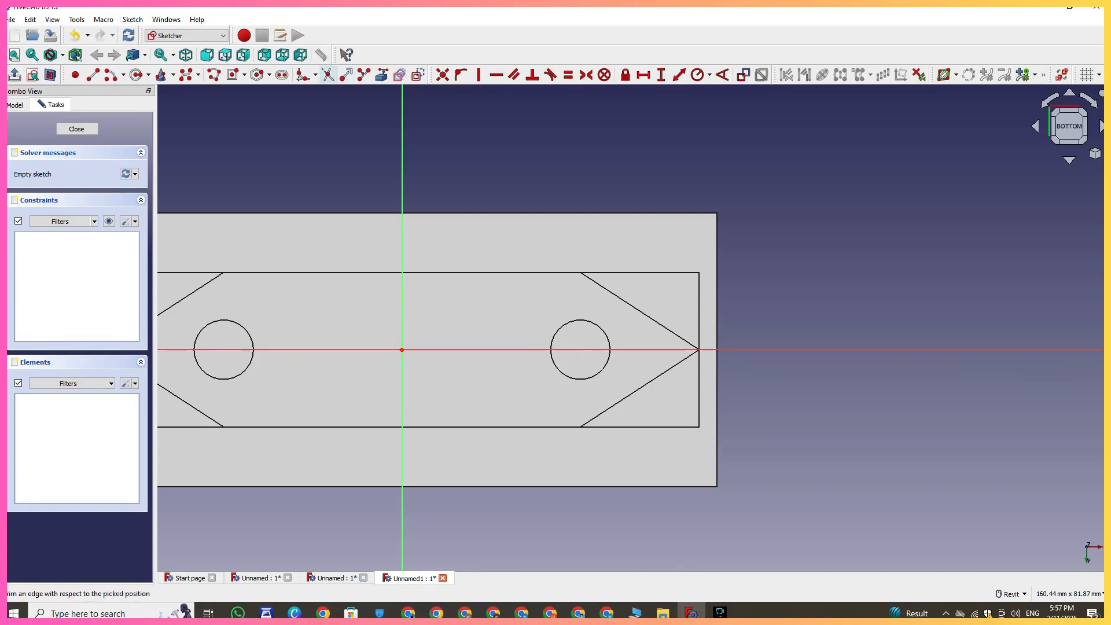
scroll(300, 88, "down", 1)
- Try to draw a circle on the right pin's outline and mirror it about the vertical axis
left_click(382, 74)
left_click(519, 279)
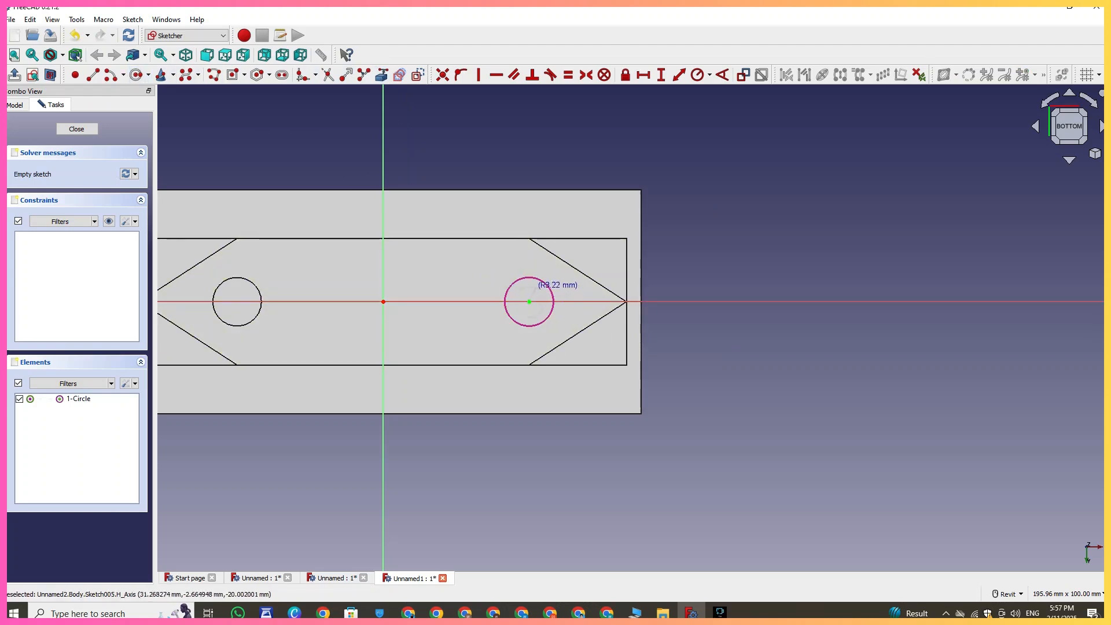
left_click(536, 286)
scroll(482, 250, "down", 1)
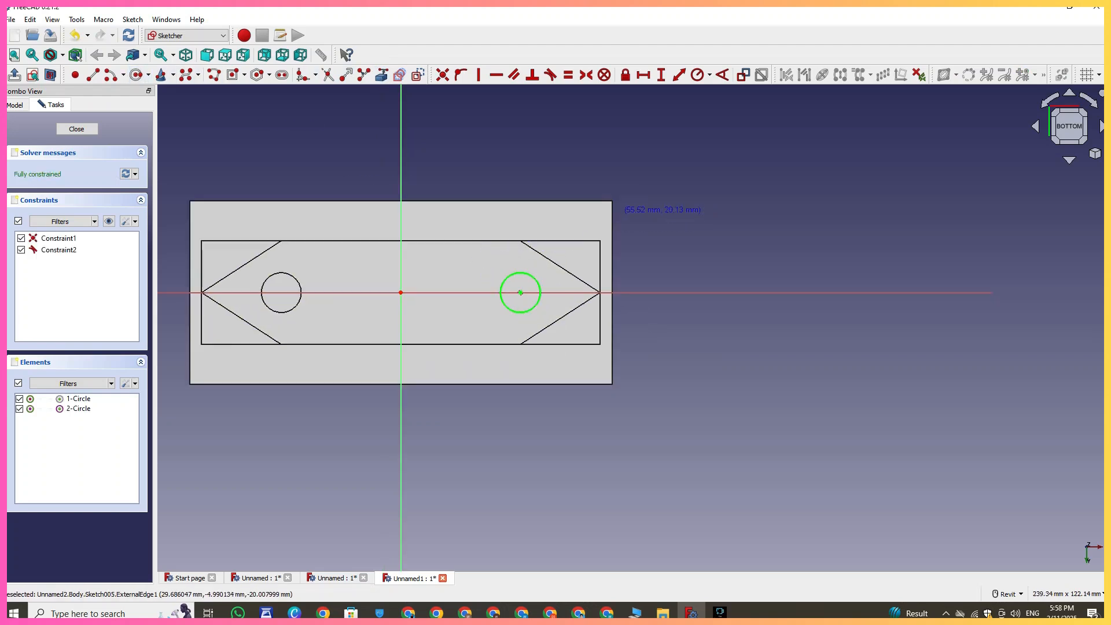
left_click(539, 299)
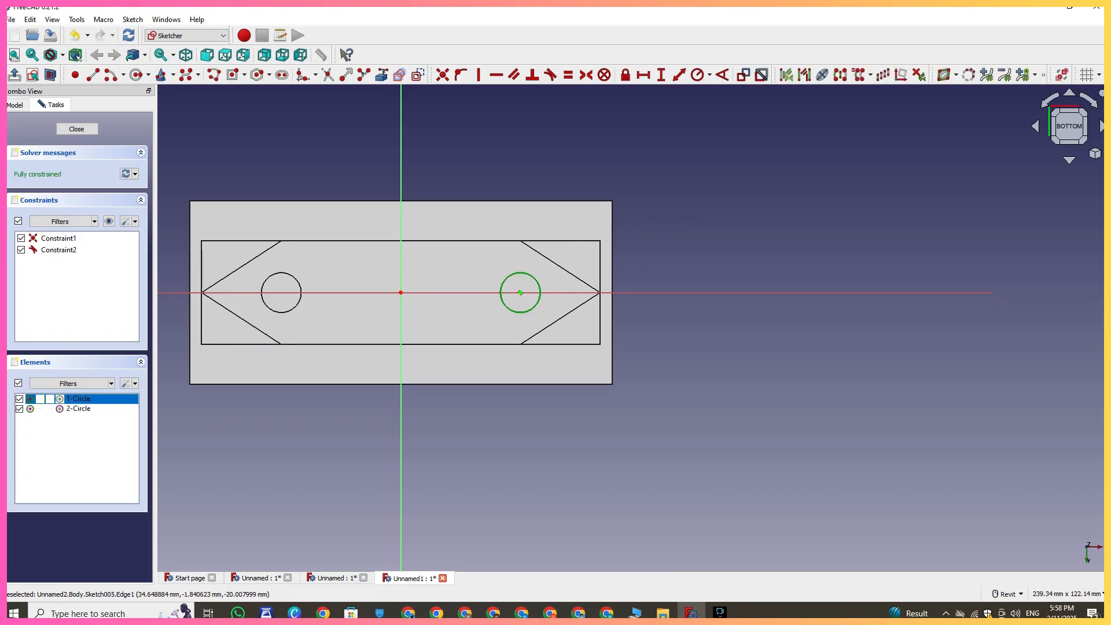
left_click(401, 166)
left_click(841, 75)
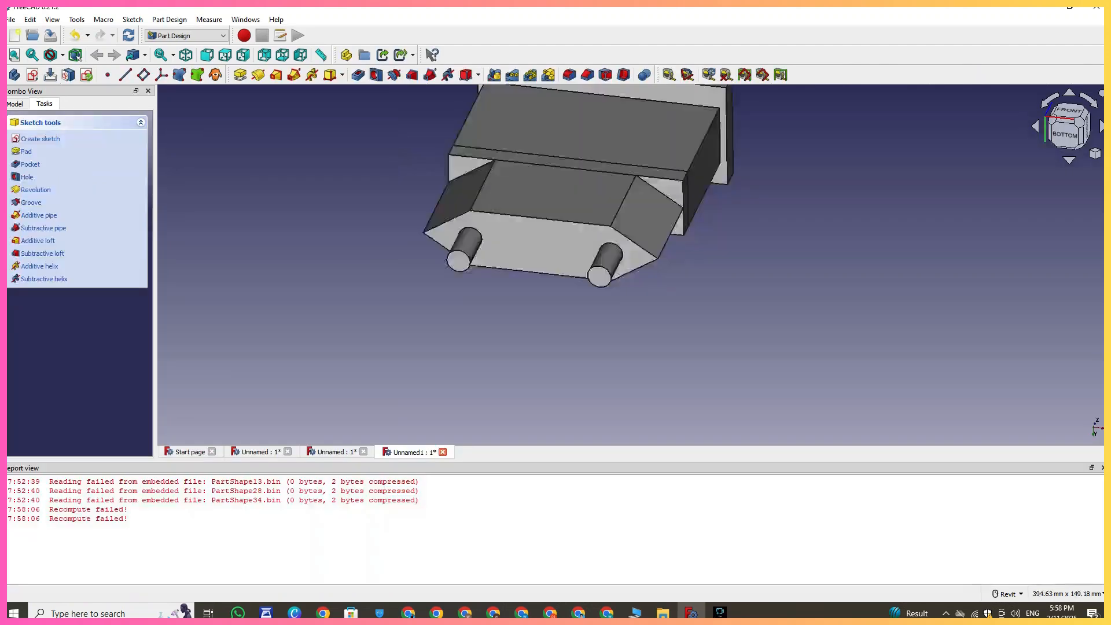
scroll(596, 394, "down", 4)
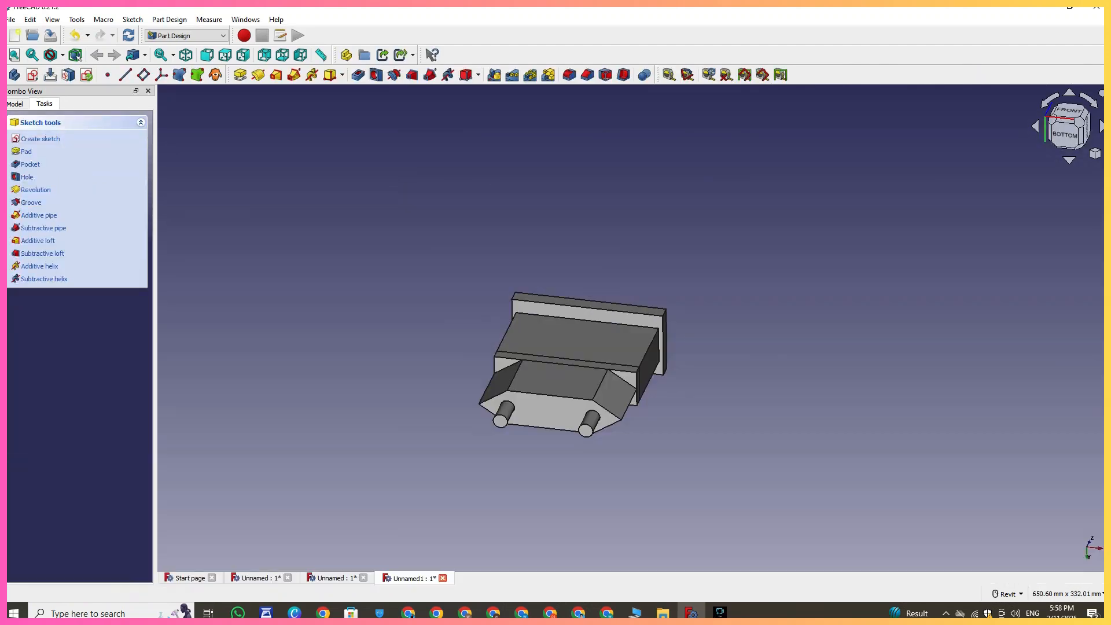
left_click(1103, 468)
left_click(240, 74)
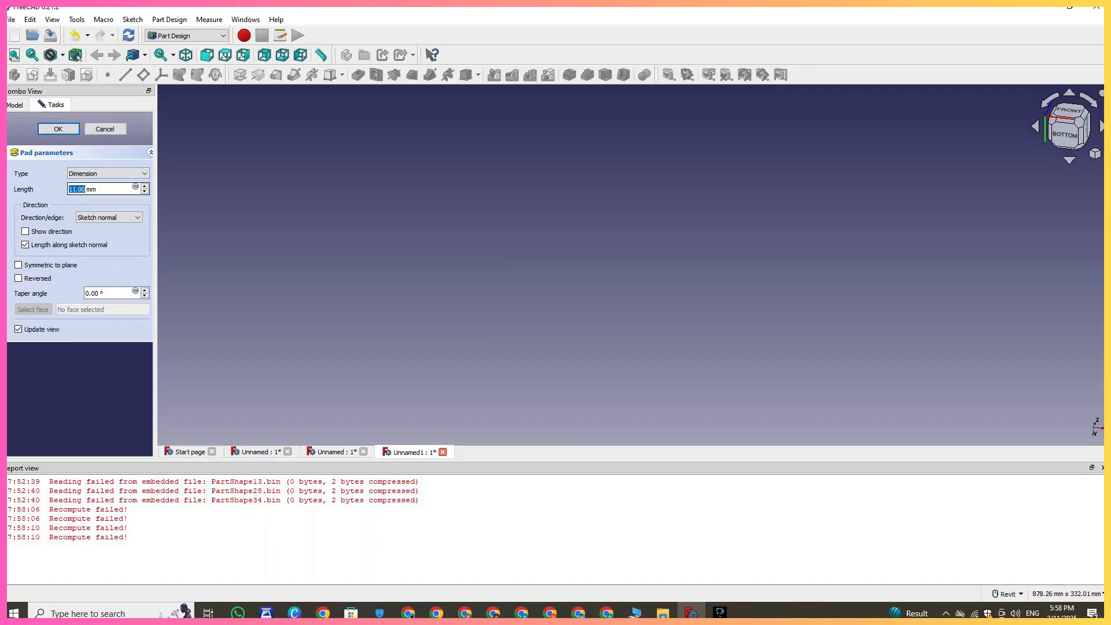
left_click(104, 128)
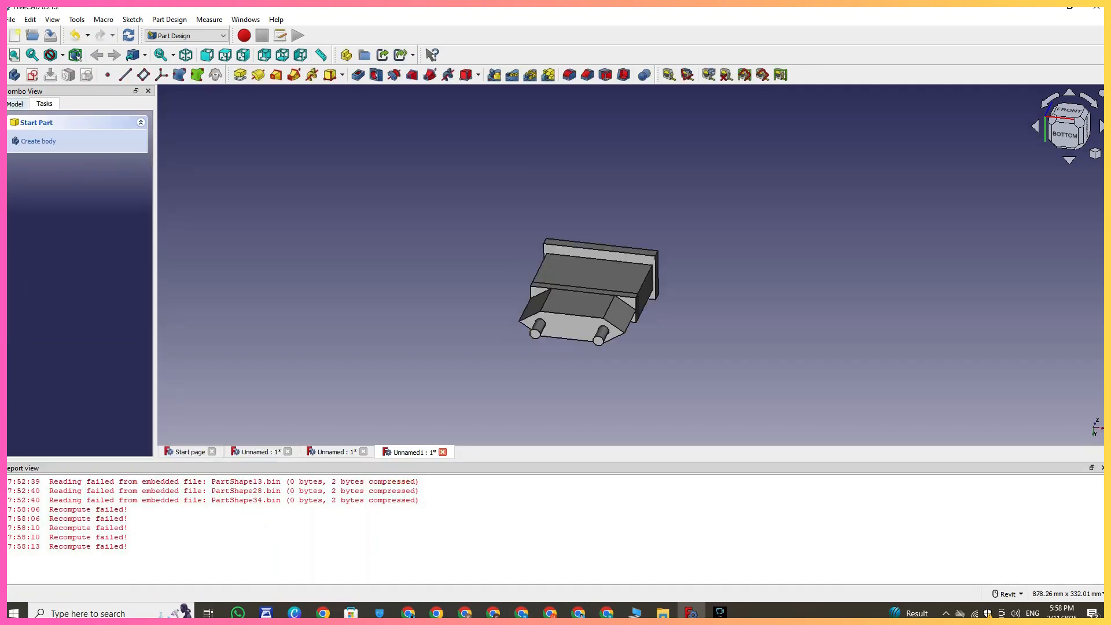
- Reopen the pin sketch, delete the redundant circle, and leave the sketch
left_click(16, 104)
double_click(68, 231)
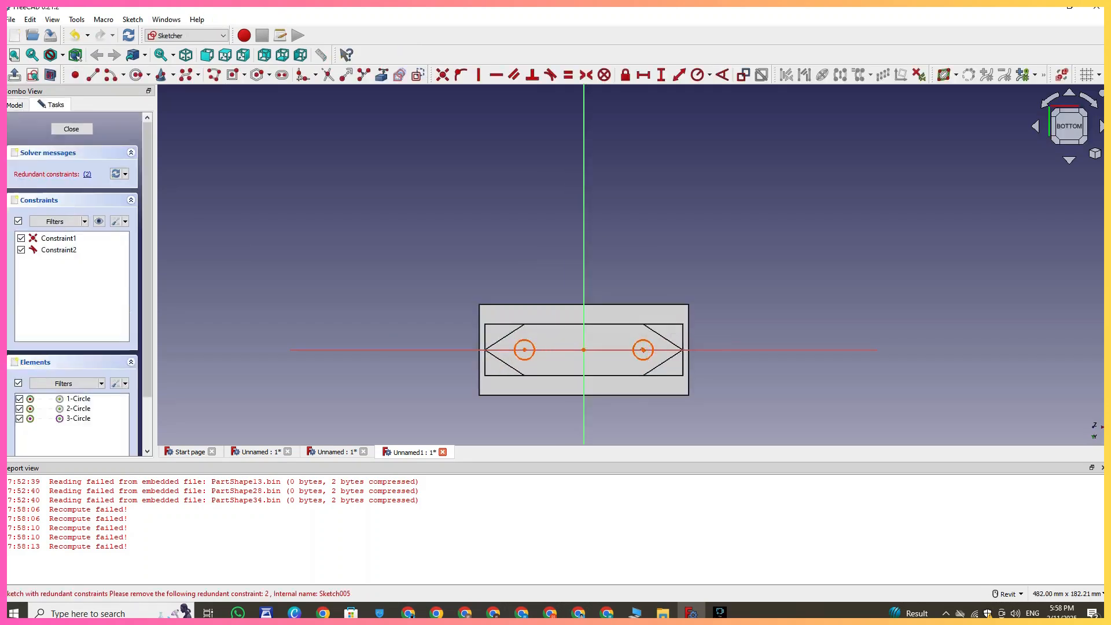
key("Delete")
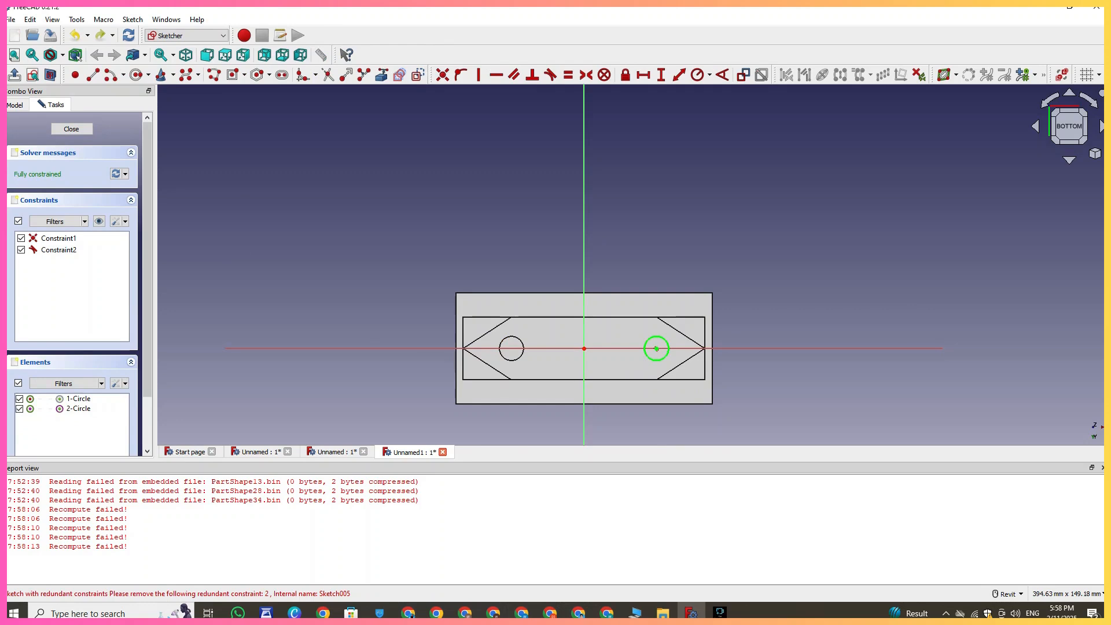
left_click(1103, 468)
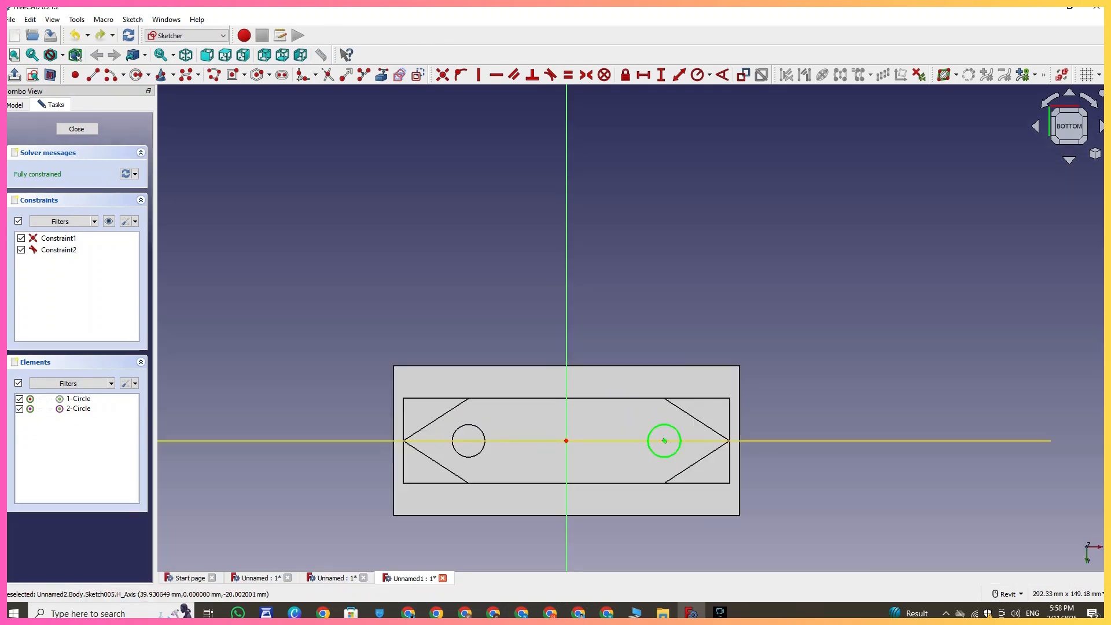
key("Escape")
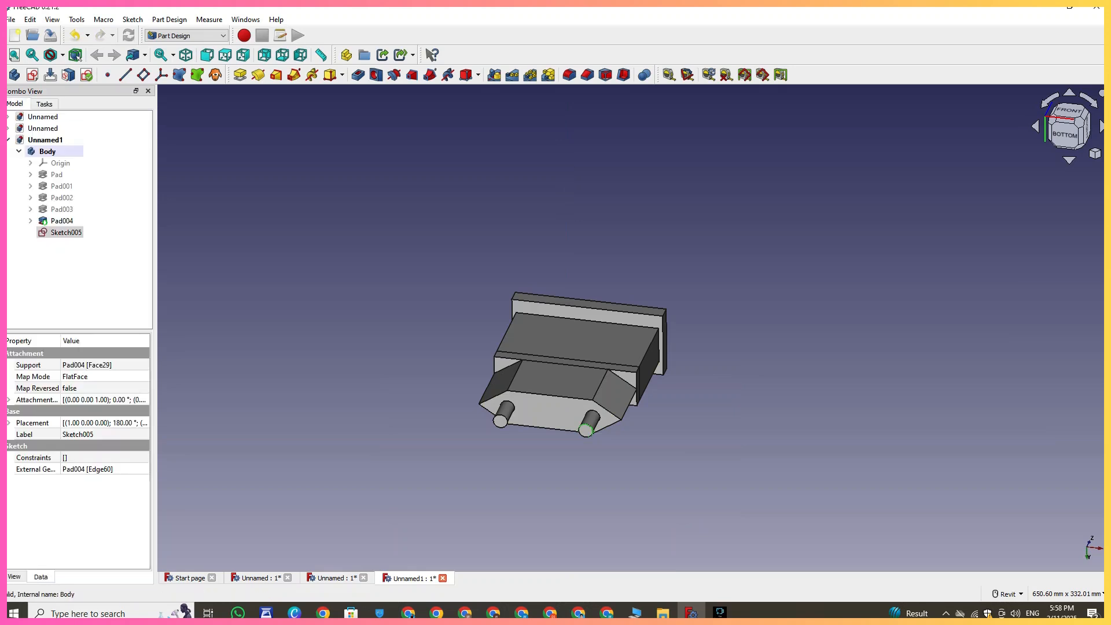
- Reopen the pin sketch, draw a circle on the left pin's outline, and undo the last two changes
double_click(65, 232)
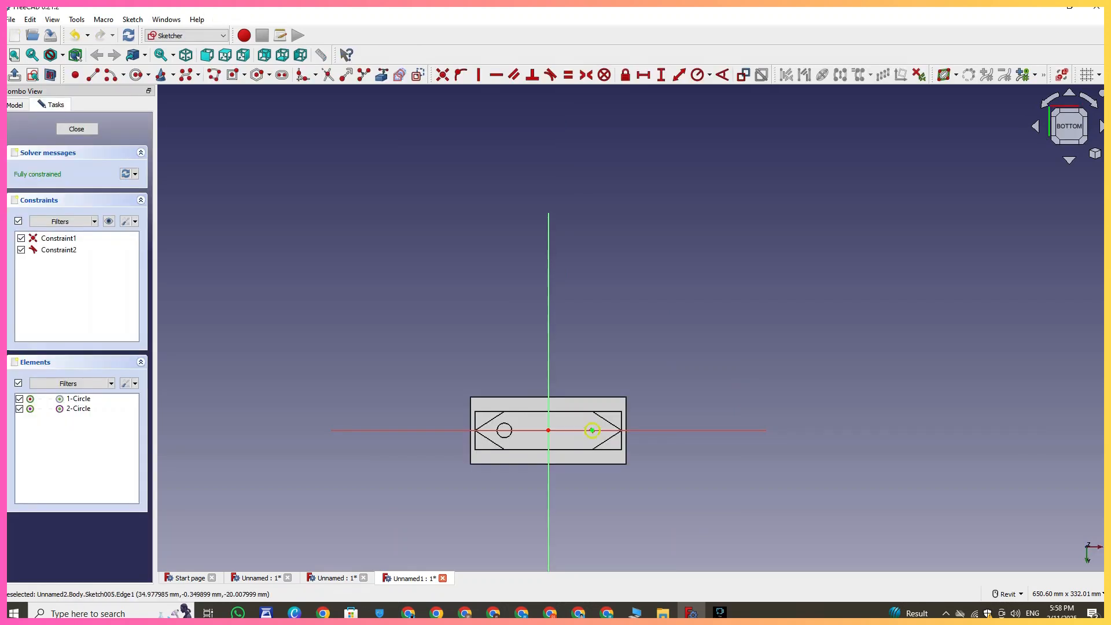
scroll(590, 431, "up", 5)
left_click(572, 421)
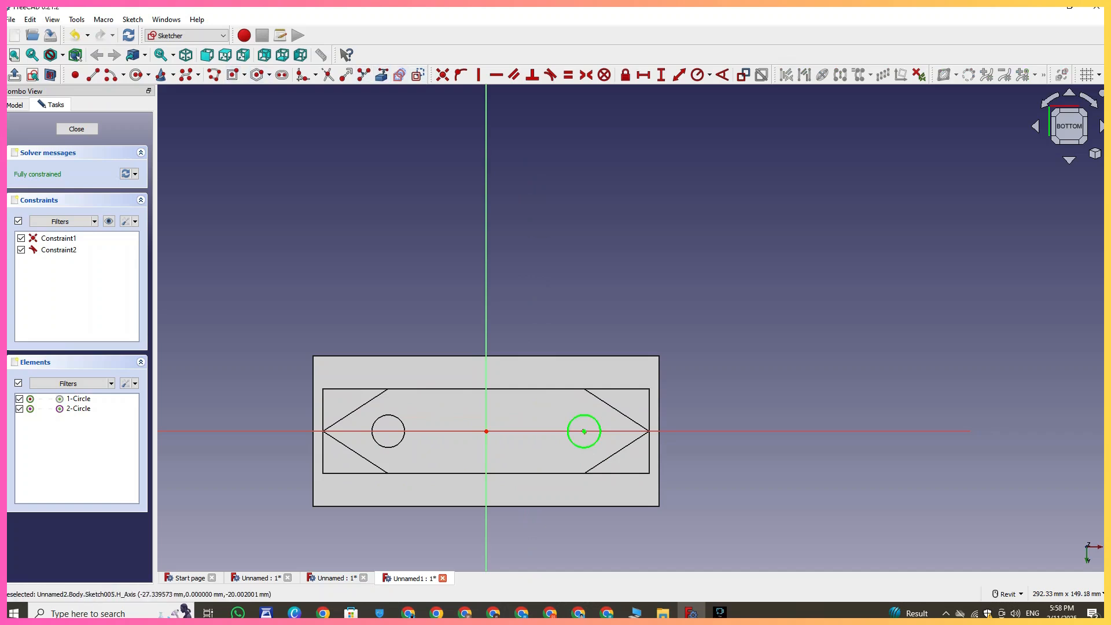
left_click(398, 417)
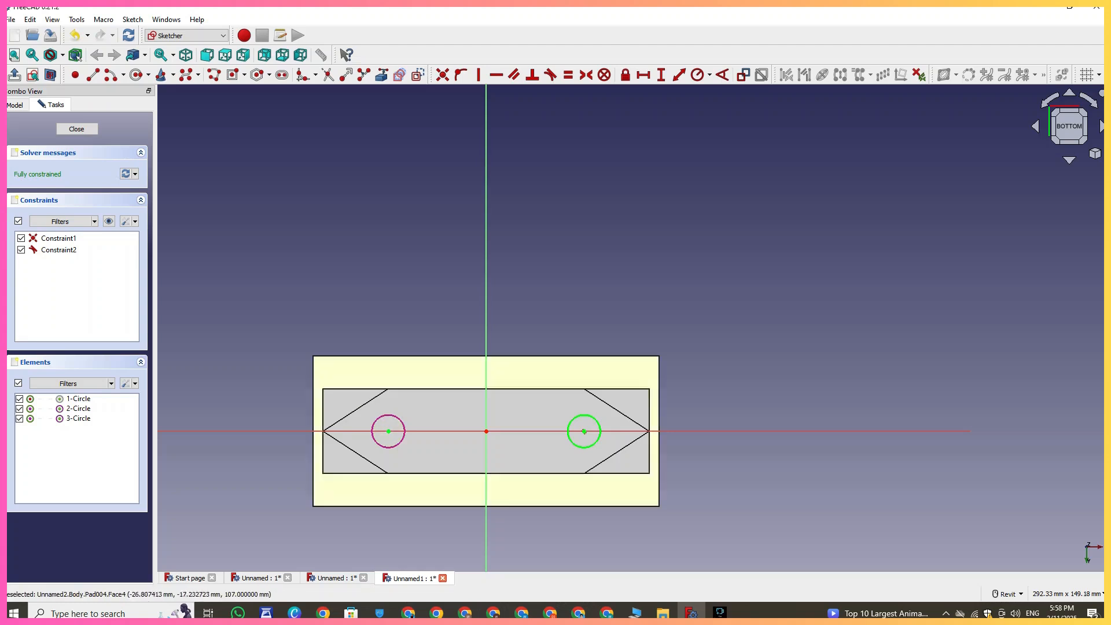
left_click(137, 74)
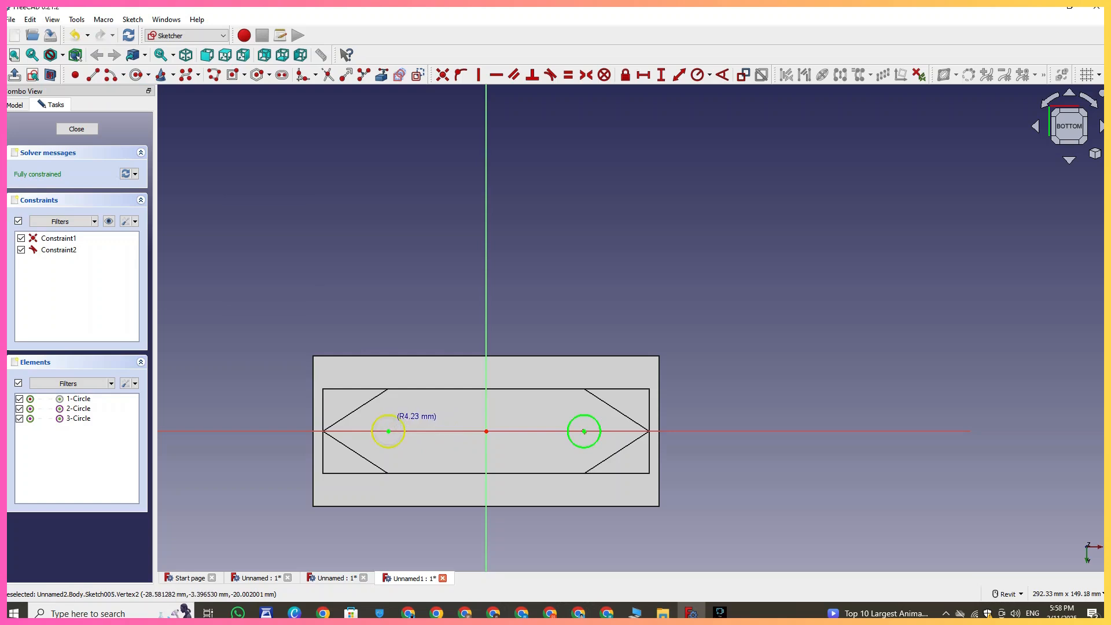
left_click(395, 415)
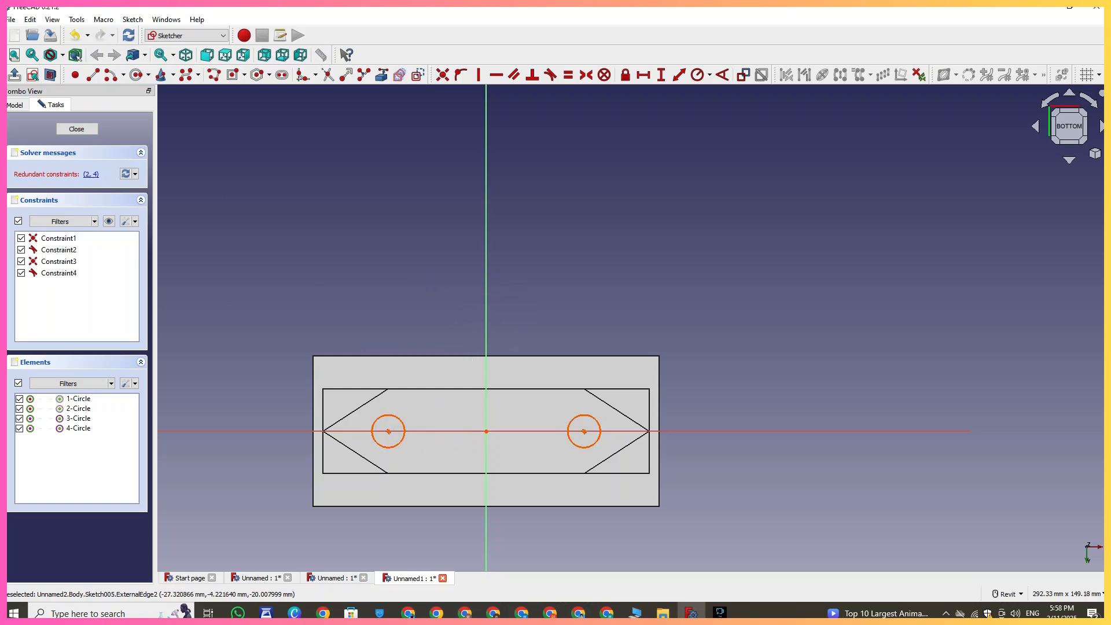
key("ctrl+z")
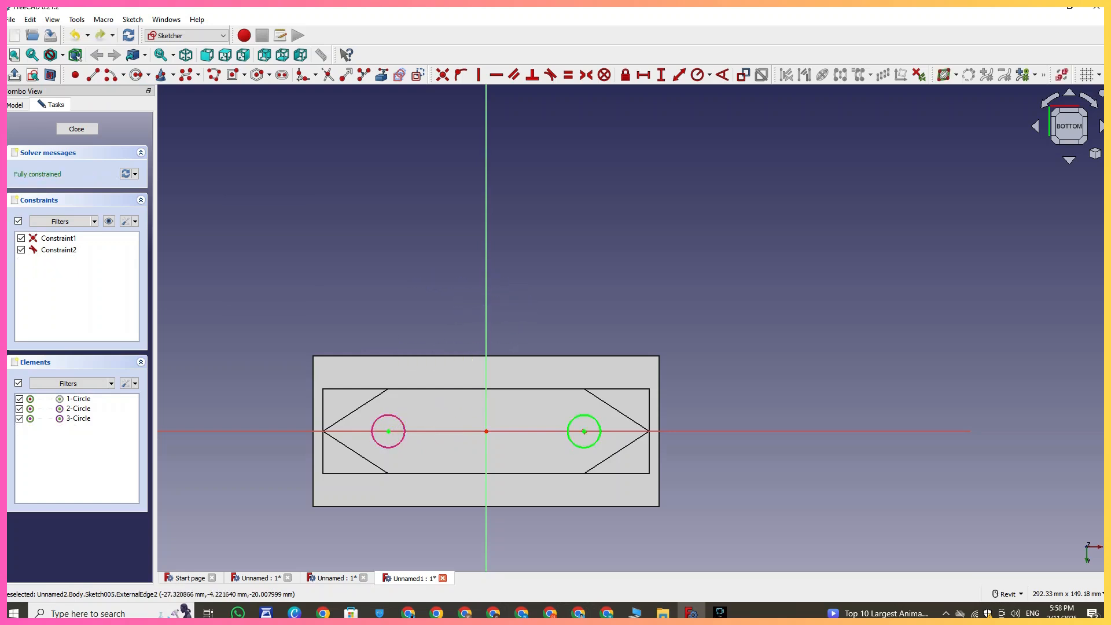
key("ctrl+z")
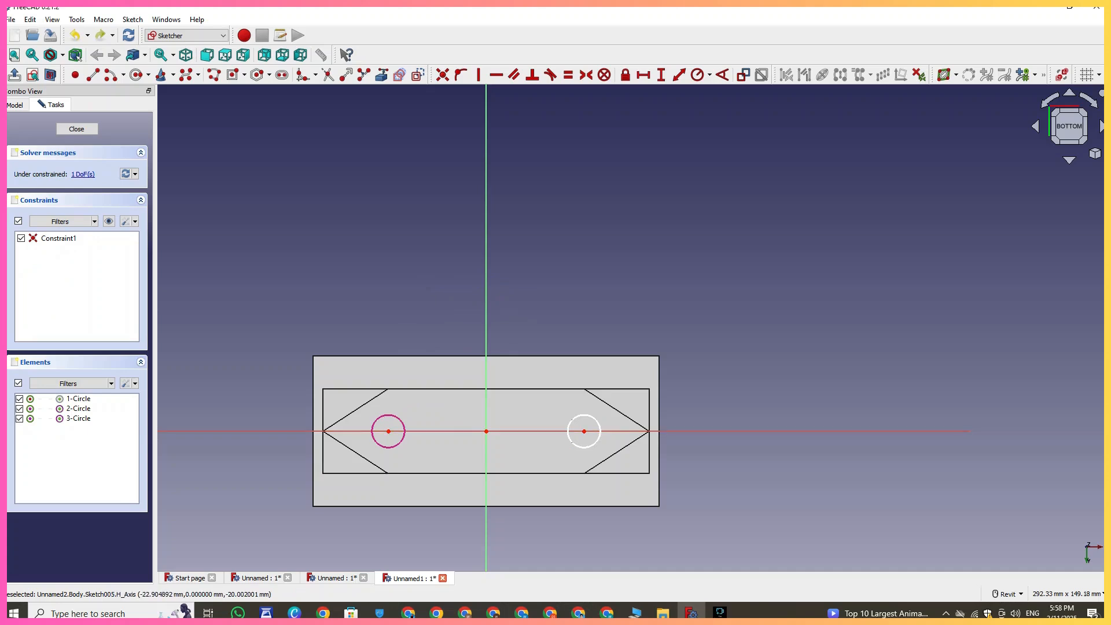
- Try to delete the left pin's outline circle, then close the report panel
left_click(372, 428)
key("Delete")
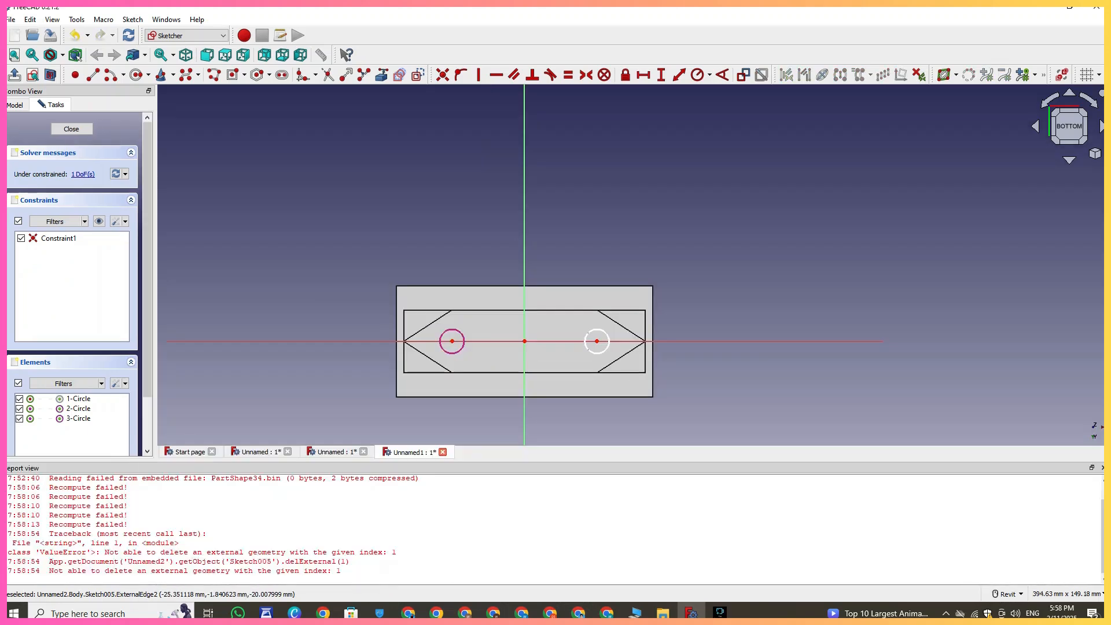
left_click(1103, 467)
- Mirror the right pin circle about the sketch's vertical axis
scroll(669, 452, "up", 2)
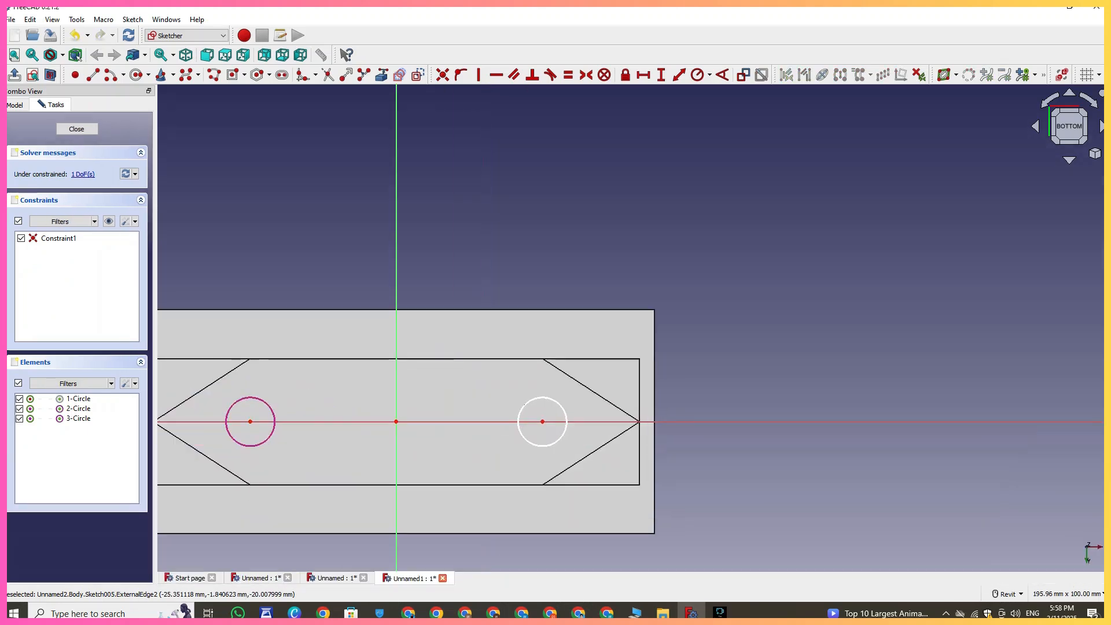
left_click(562, 407)
left_click(396, 209)
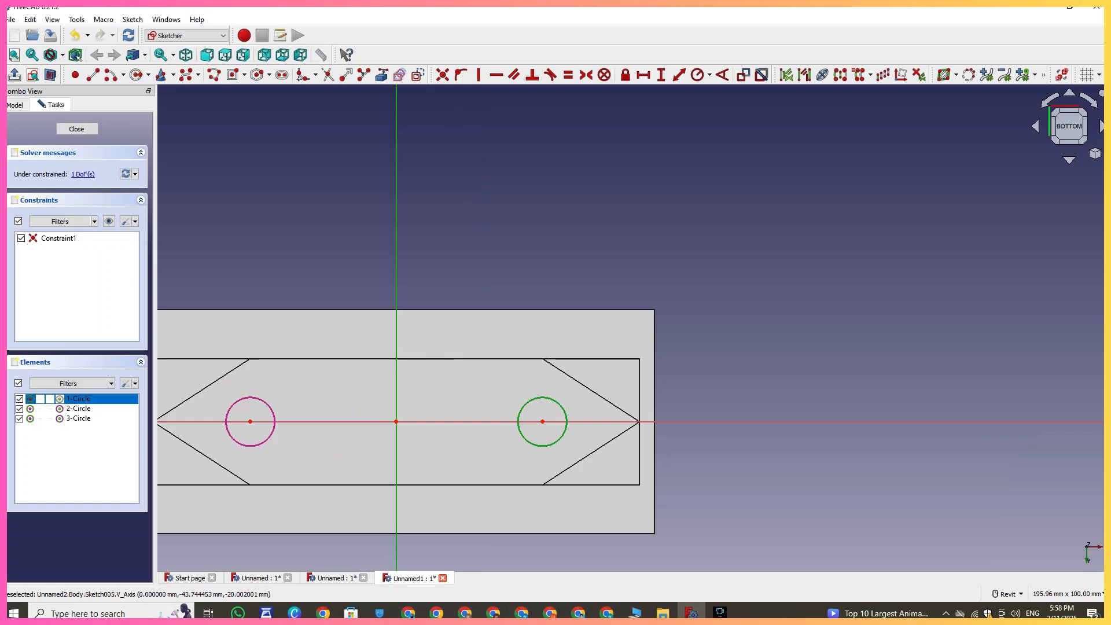
left_click(841, 75)
scroll(514, 354, "down", 2)
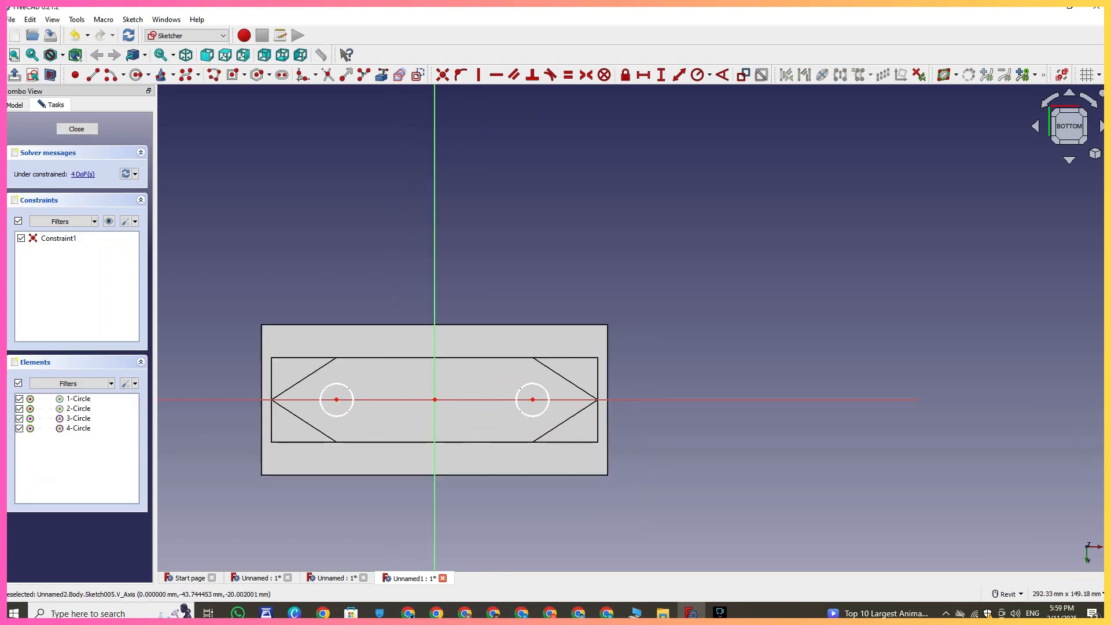
- Close the sketch and pad the pin circles 20 mm
left_click(77, 128)
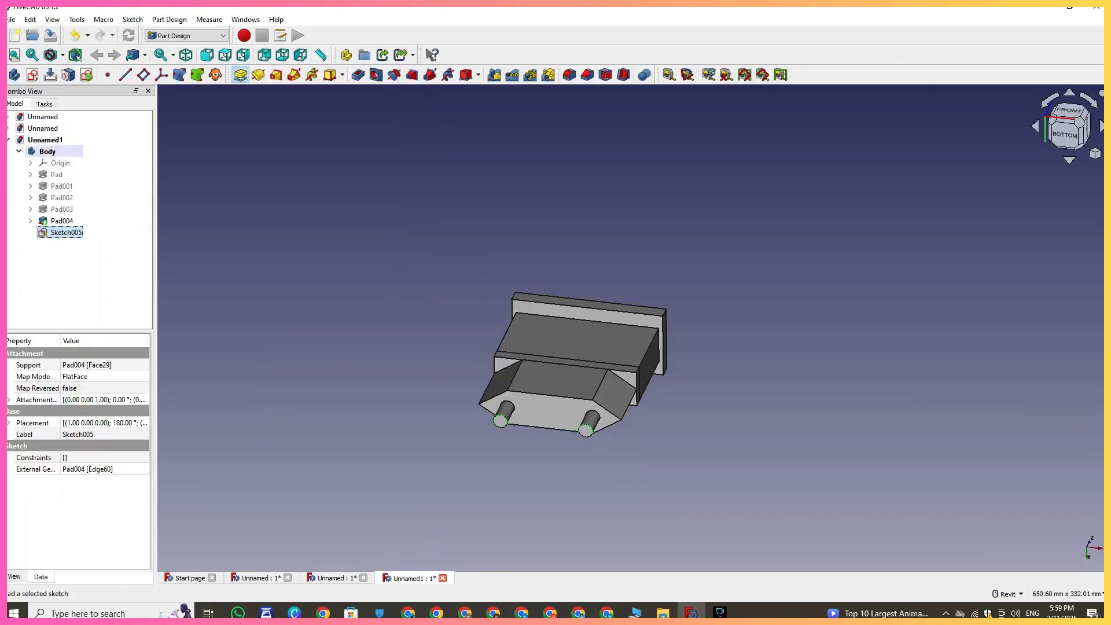
left_click(240, 74)
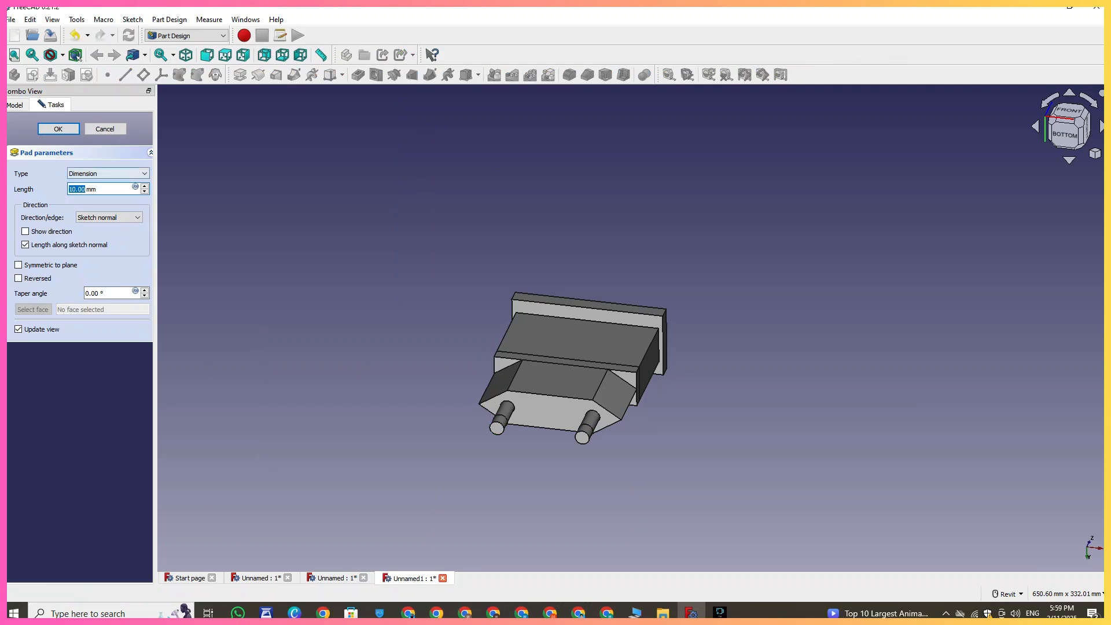
key("Return")
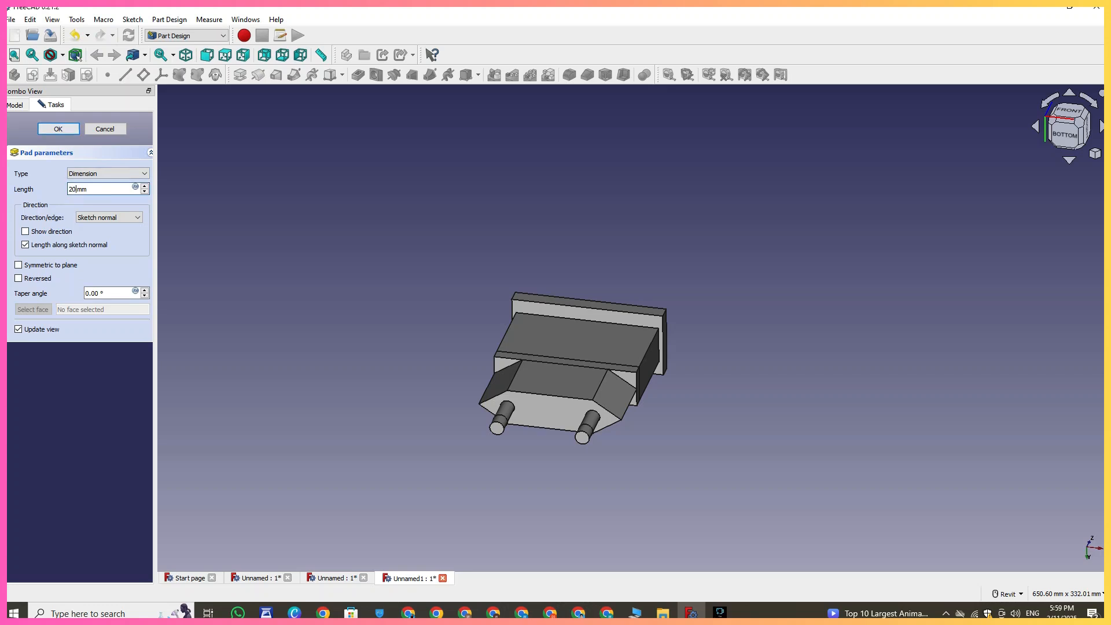
scroll(510, 420, "up", 5)
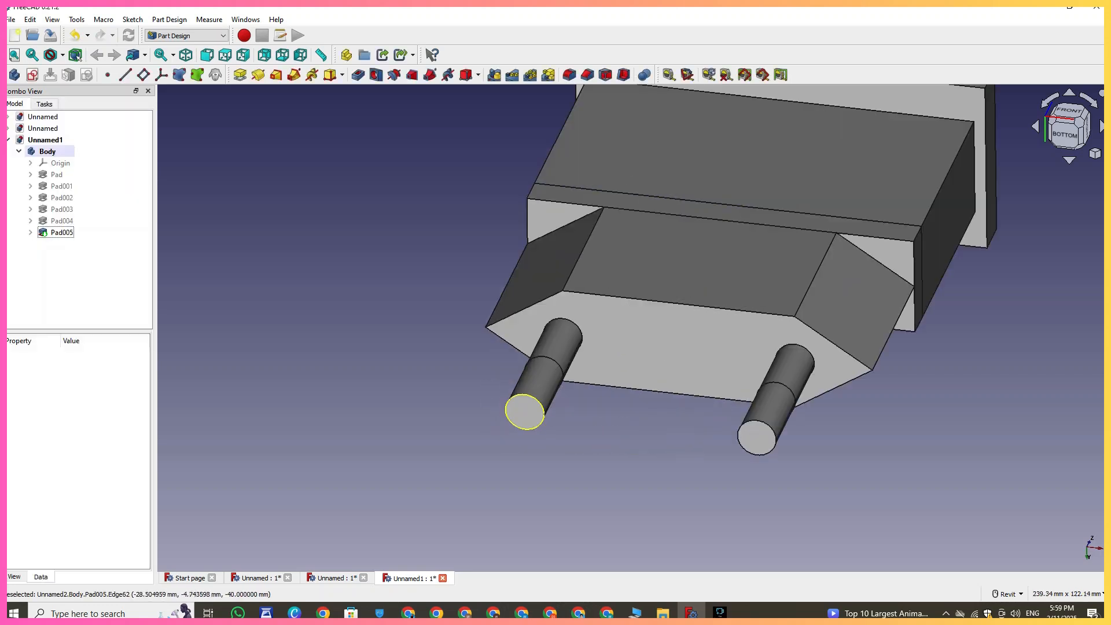
- Fillet the end edges of both pins with an increased radius
left_click(570, 75)
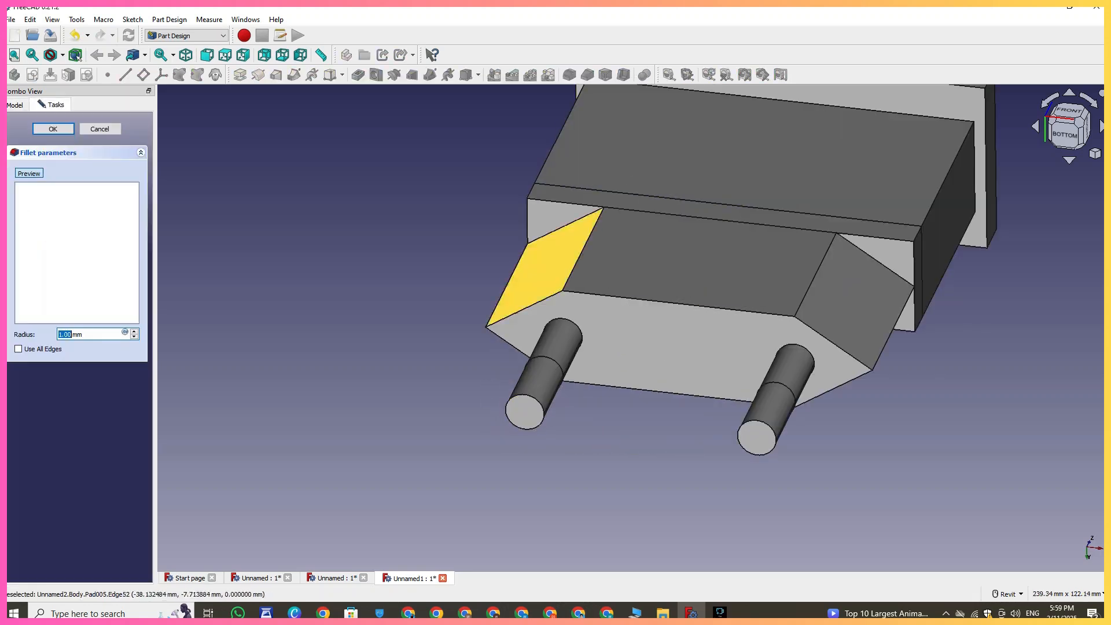
left_click(507, 406)
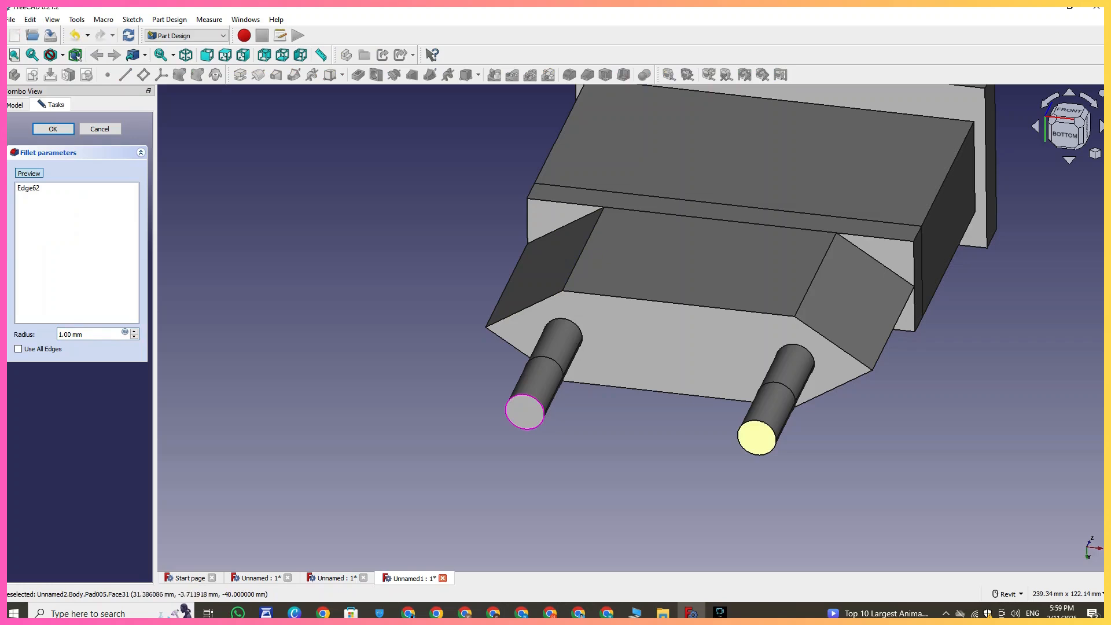
left_click(756, 437)
left_click(133, 332)
left_click(134, 332)
left_click(134, 331)
left_click(134, 332)
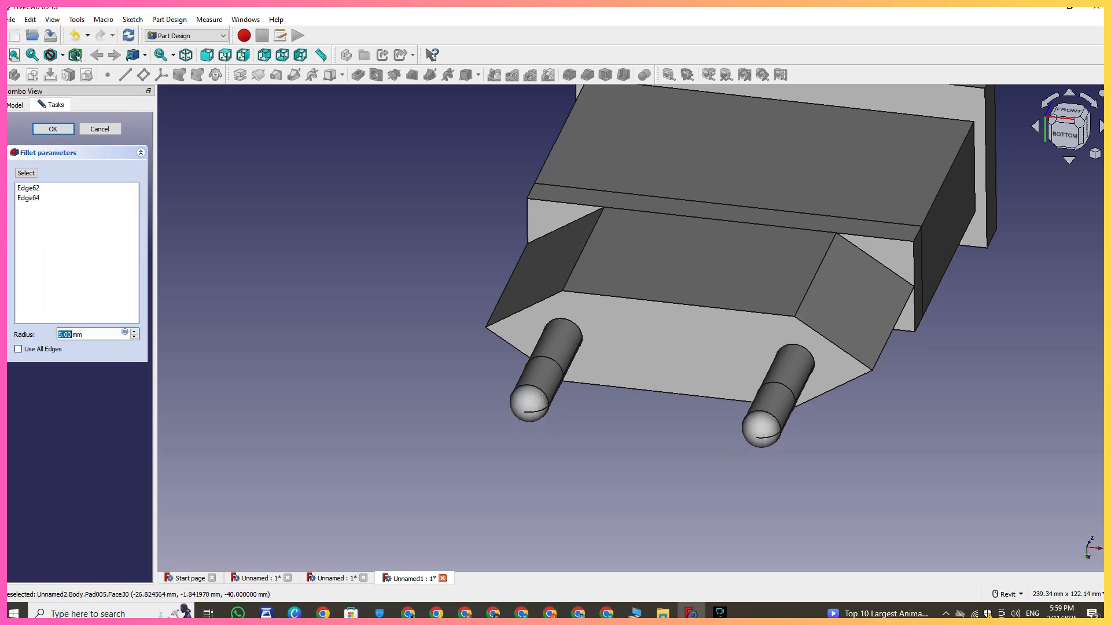
left_click(53, 129)
scroll(338, 385, "down", 7)
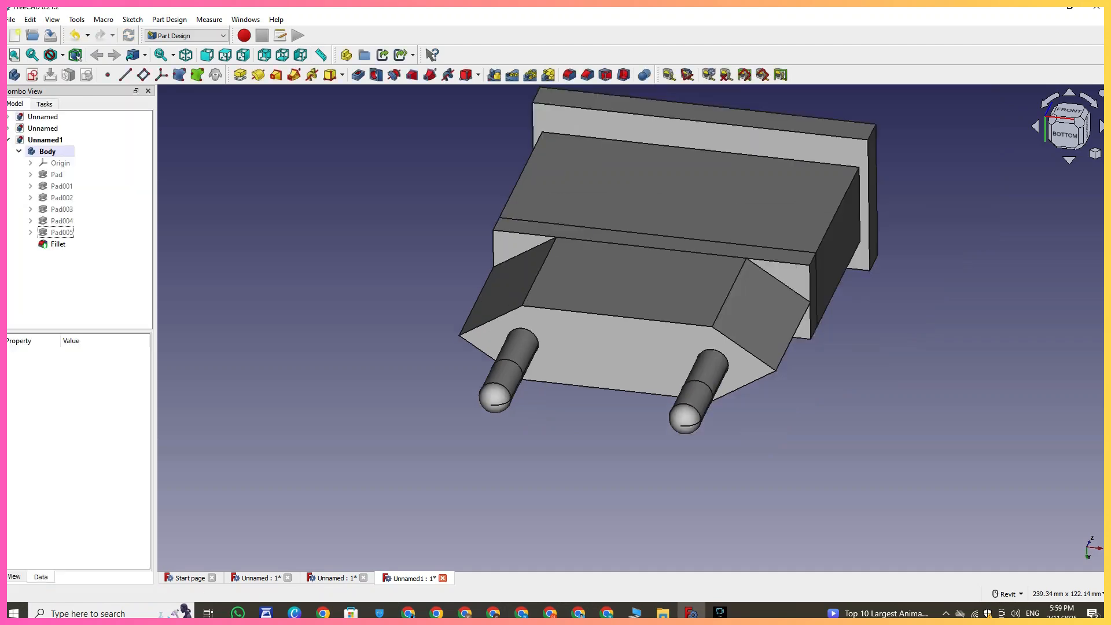
middle_click_drag(339, 384, 329, 449)
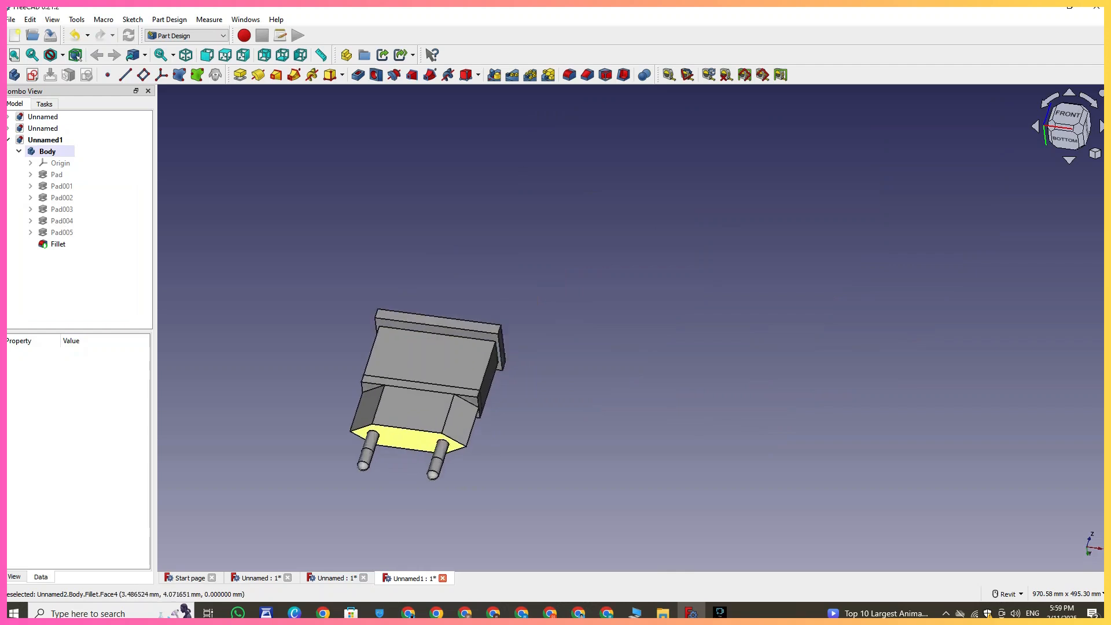
scroll(426, 446, "up", 5)
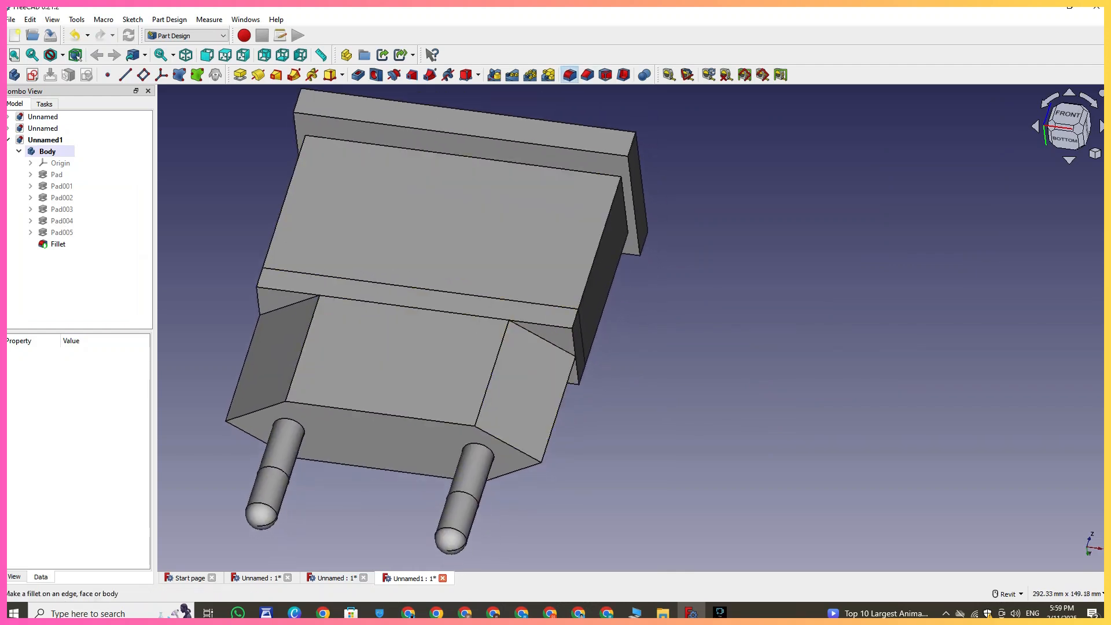
left_click(569, 75)
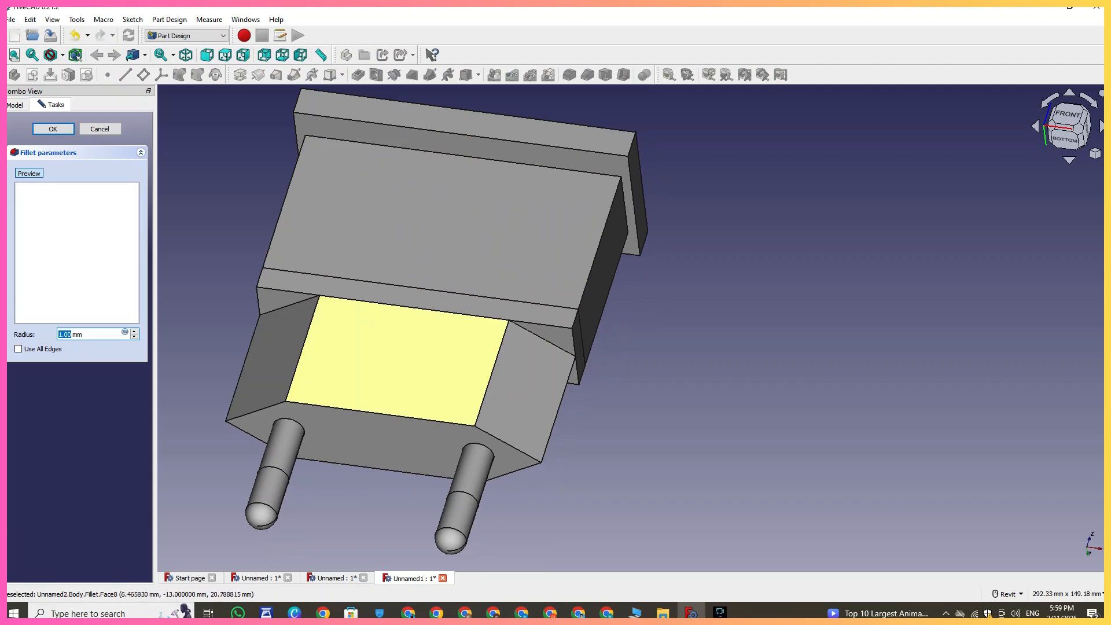
left_click(492, 374)
left_click(298, 361)
left_click(243, 368)
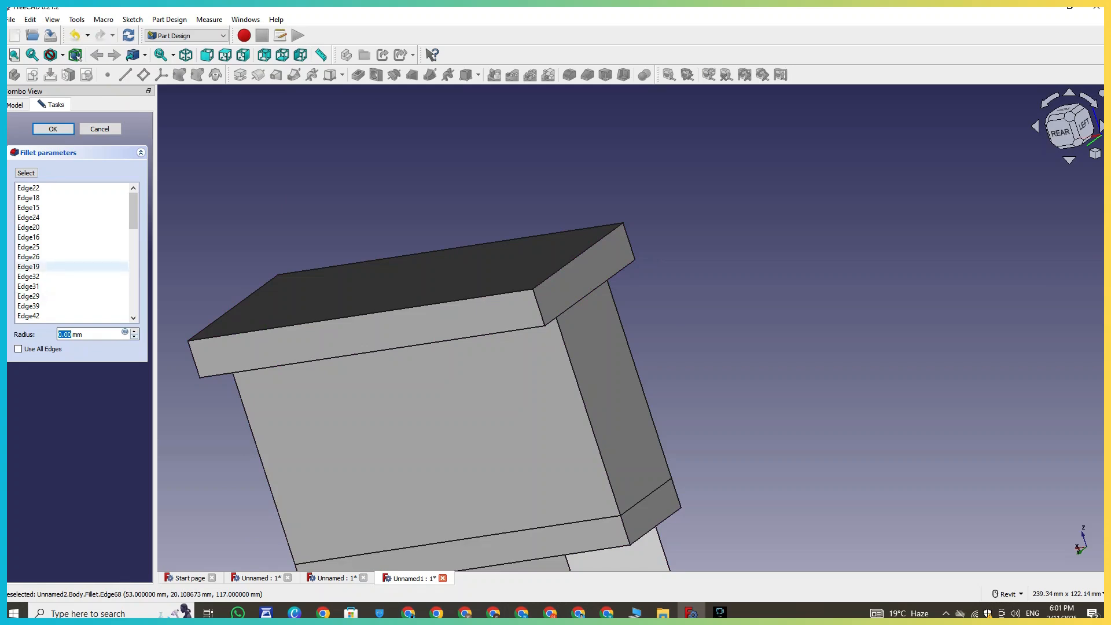
left_click(101, 129)
- Start a Chamfer on a vertical edge of the upper housing and set its size to 2 mm
scroll(677, 352, "down", 3)
middle_click_drag(665, 376, 564, 282)
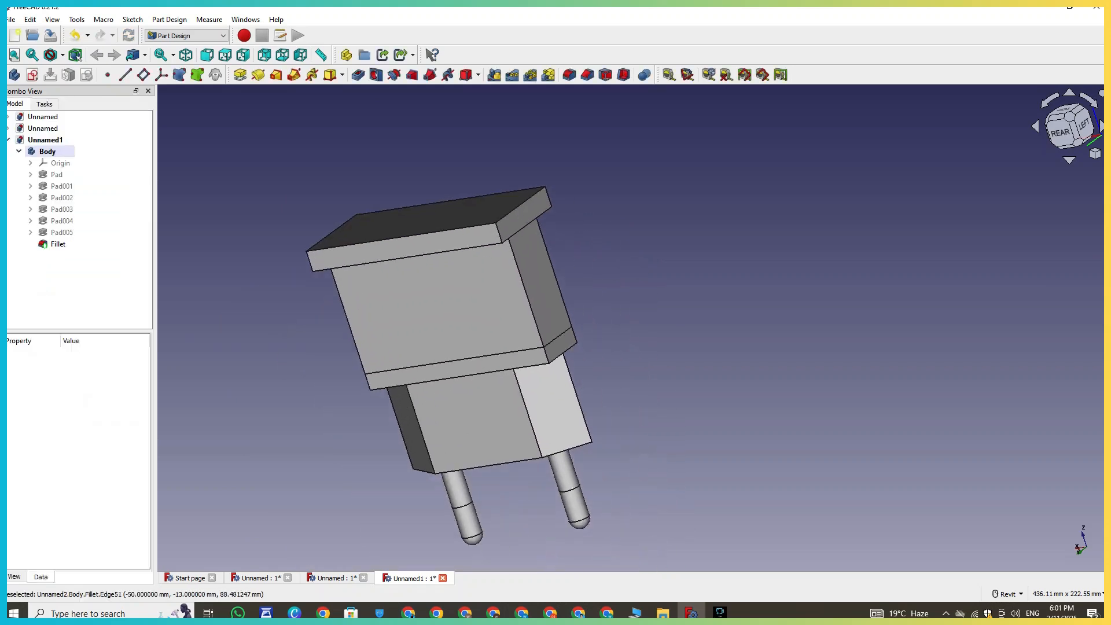
scroll(563, 282, "up", 4)
left_click(588, 75)
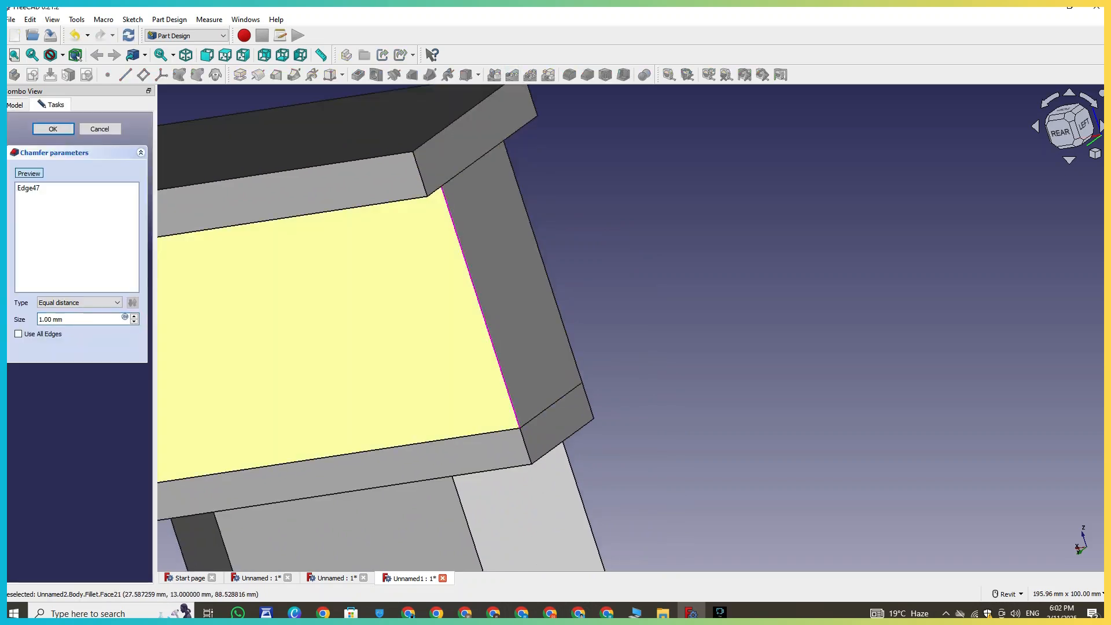
left_click(134, 317)
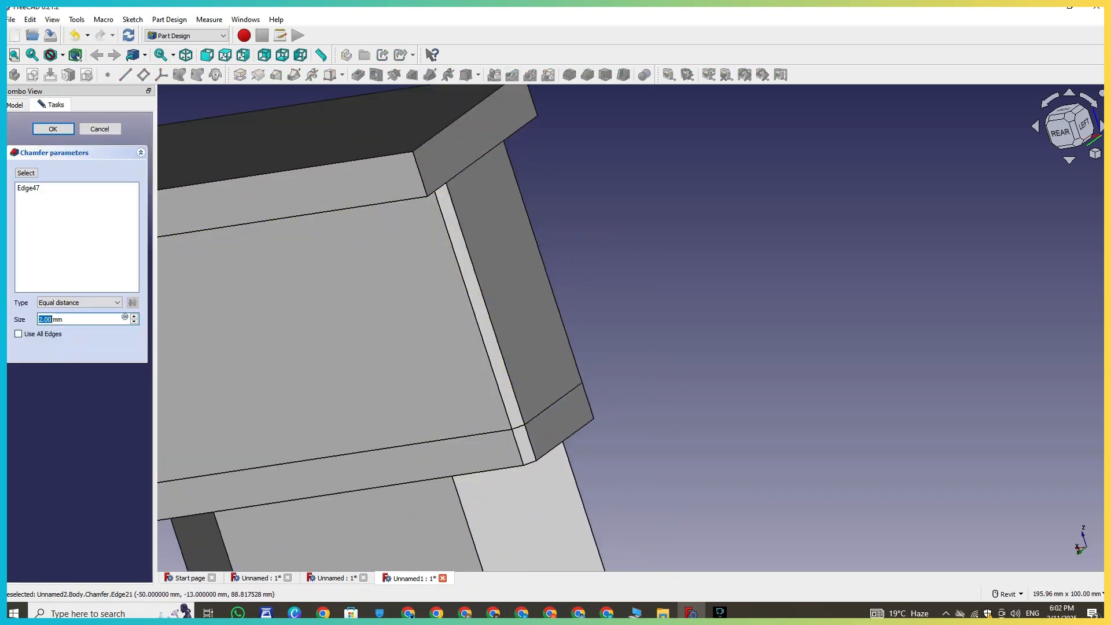
- Add the opposite long edge of the upper housing to the chamfer selection
left_click(637, 307)
middle_click_drag(637, 306, 784, 433, "shift")
scroll(738, 291, "down", 3)
left_click(499, 291)
middle_click_drag(498, 291, 689, 269, "shift")
left_click(642, 319)
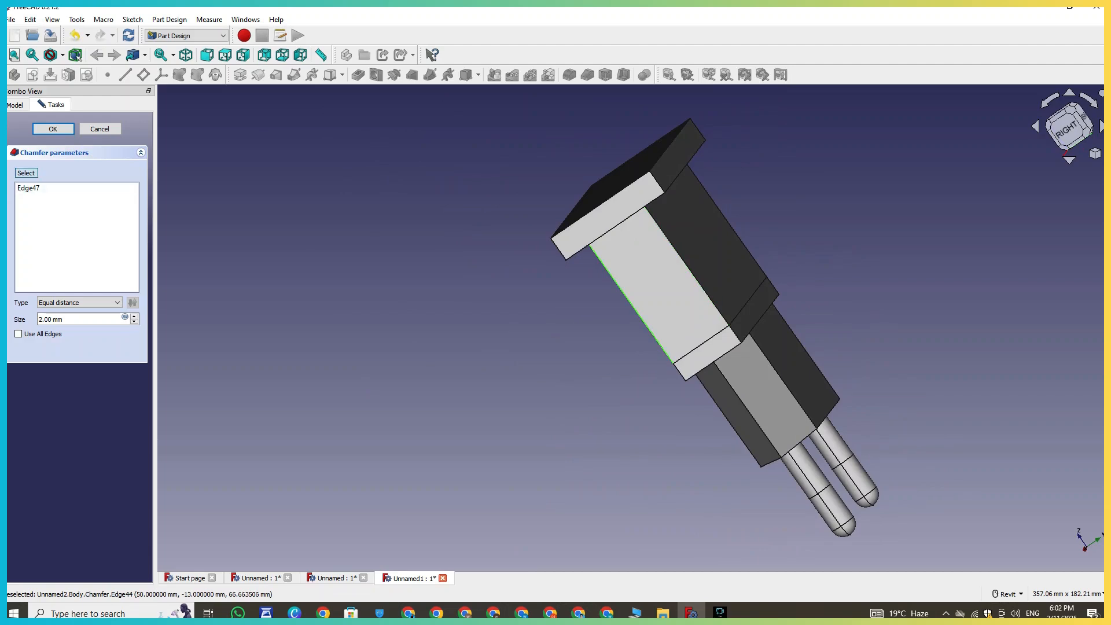
left_click(26, 172)
left_click(631, 303)
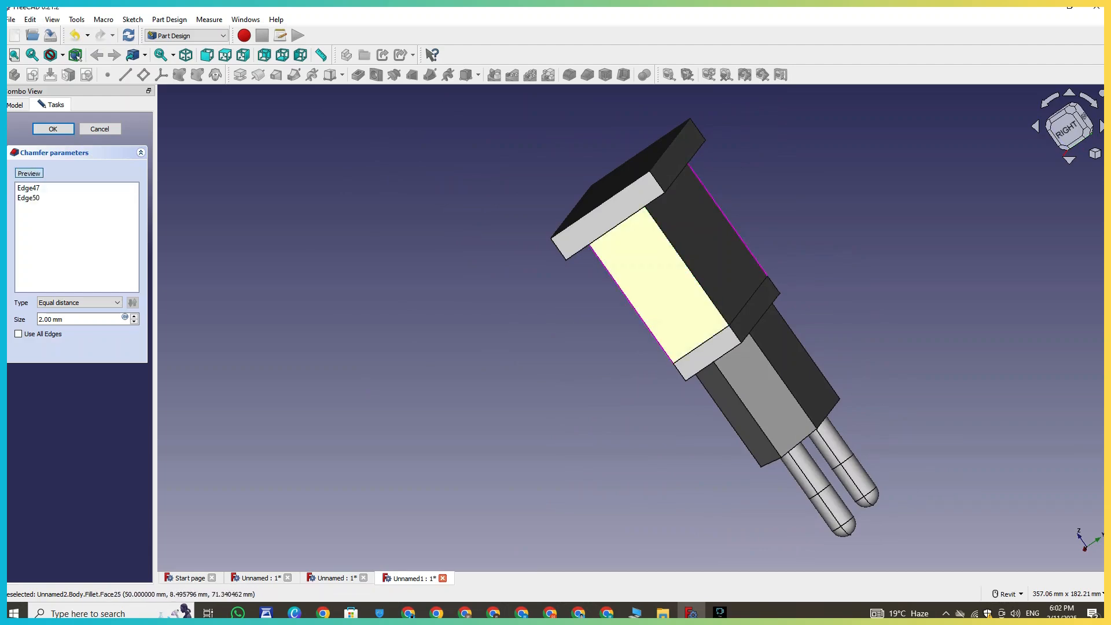
- Add further side edges of the housing, seen from the left, to the chamfer selection
left_click(684, 262)
middle_click_drag(683, 264, 290, 359, "shift")
scroll(459, 402, "down", 1)
right_click(459, 402)
middle_click_drag(660, 324, 609, 374, "shift")
right_click(609, 374)
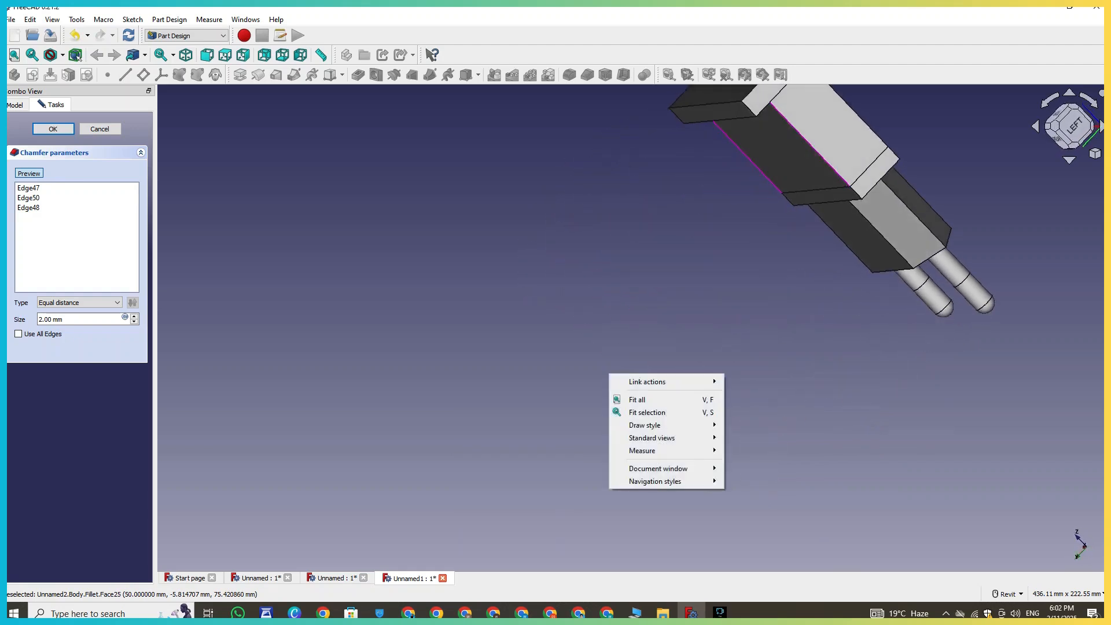
key("Escape")
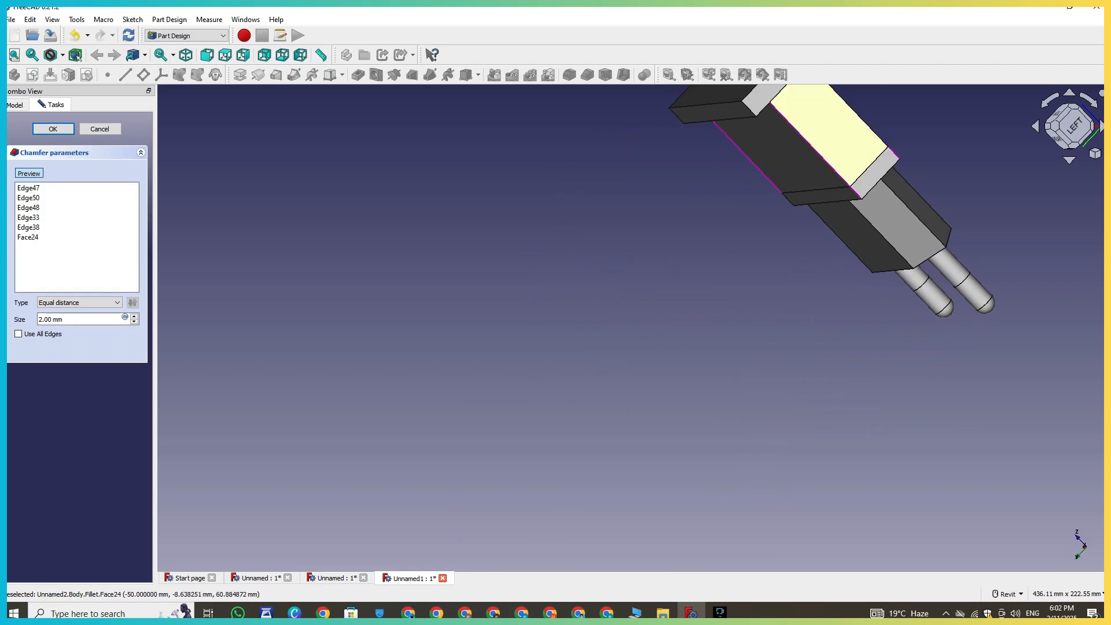
- Add the lower block's side edges and rear housing edges to the chamfer selection
left_click(862, 120)
middle_click_drag(838, 235, 689, 296)
scroll(689, 295, "up", 2)
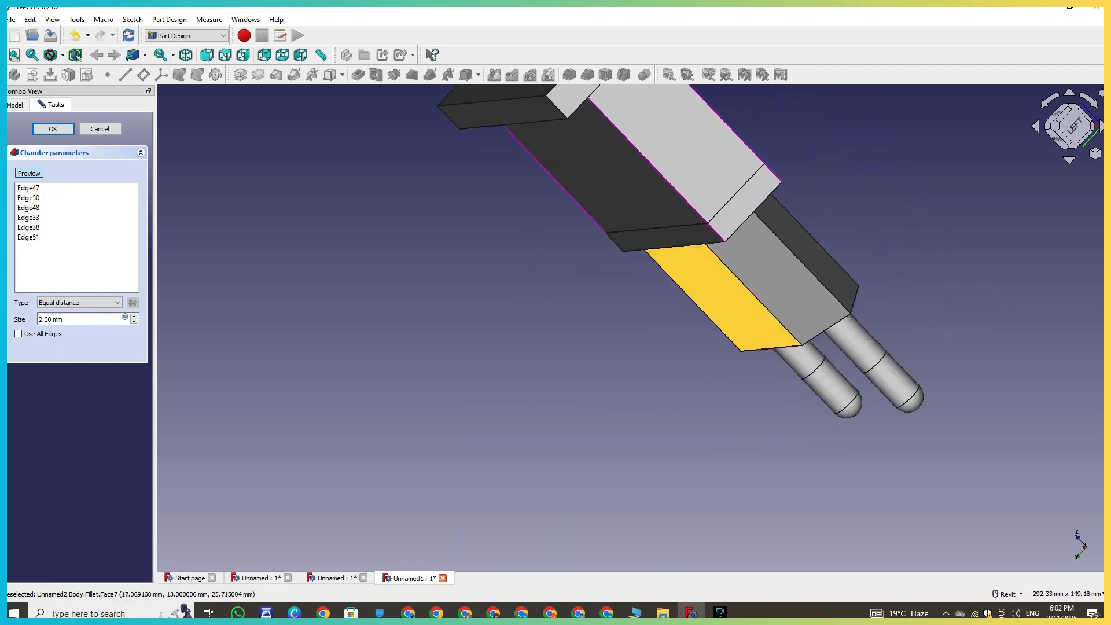
left_click(760, 201)
middle_click_drag(596, 226, 828, 267)
right_click(829, 268)
left_click(629, 339)
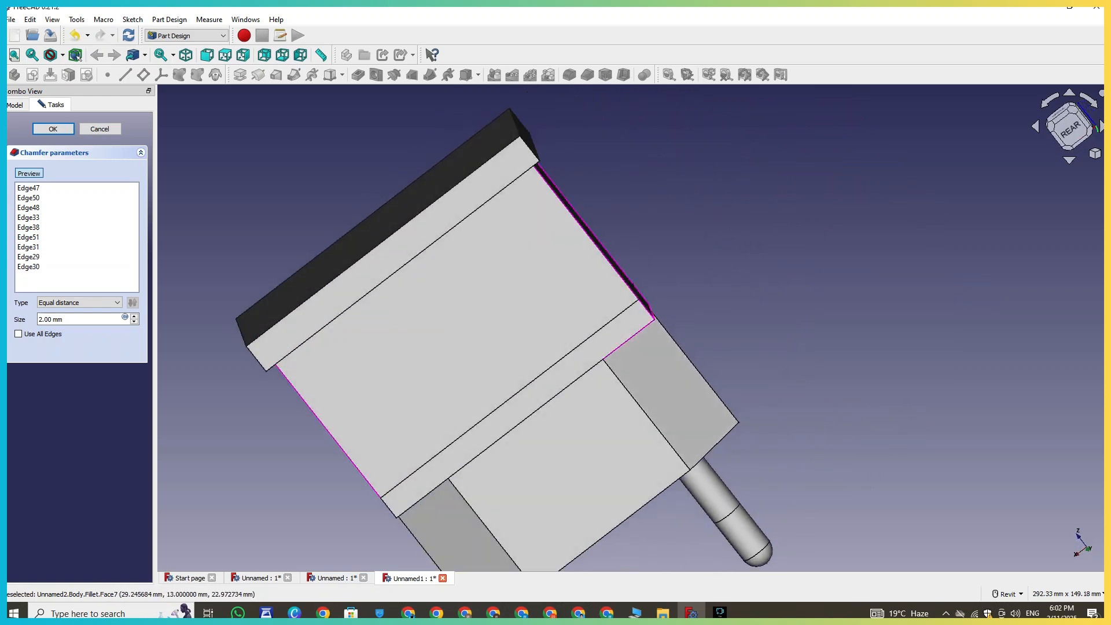
left_click(626, 342)
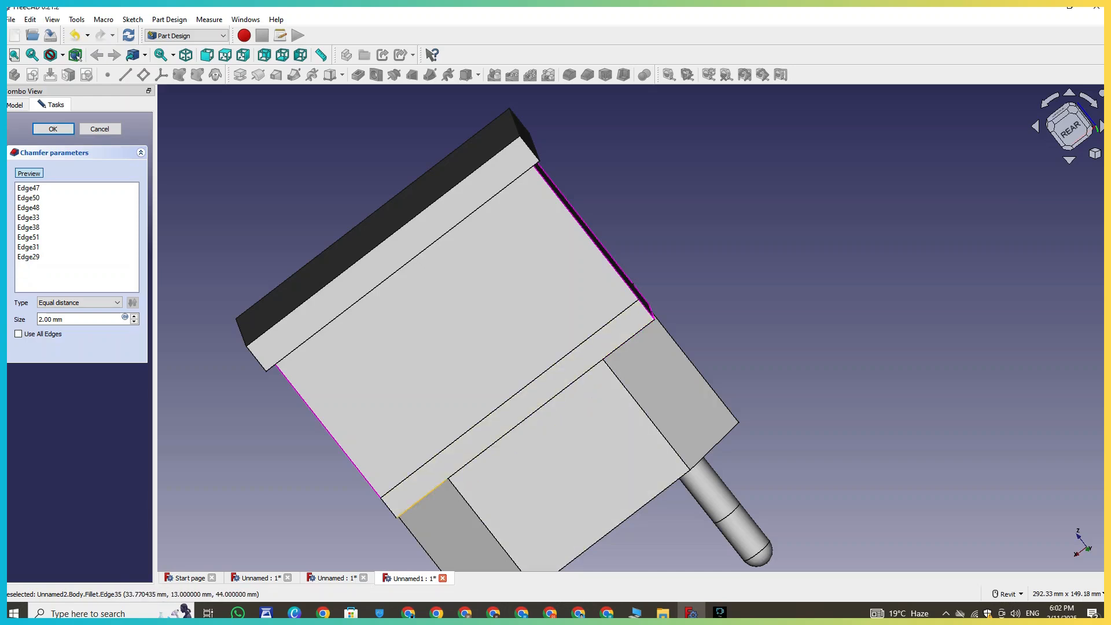
- Add the remaining edges of the lower block and the housing to the chamfer selection
scroll(602, 277, "up", 4)
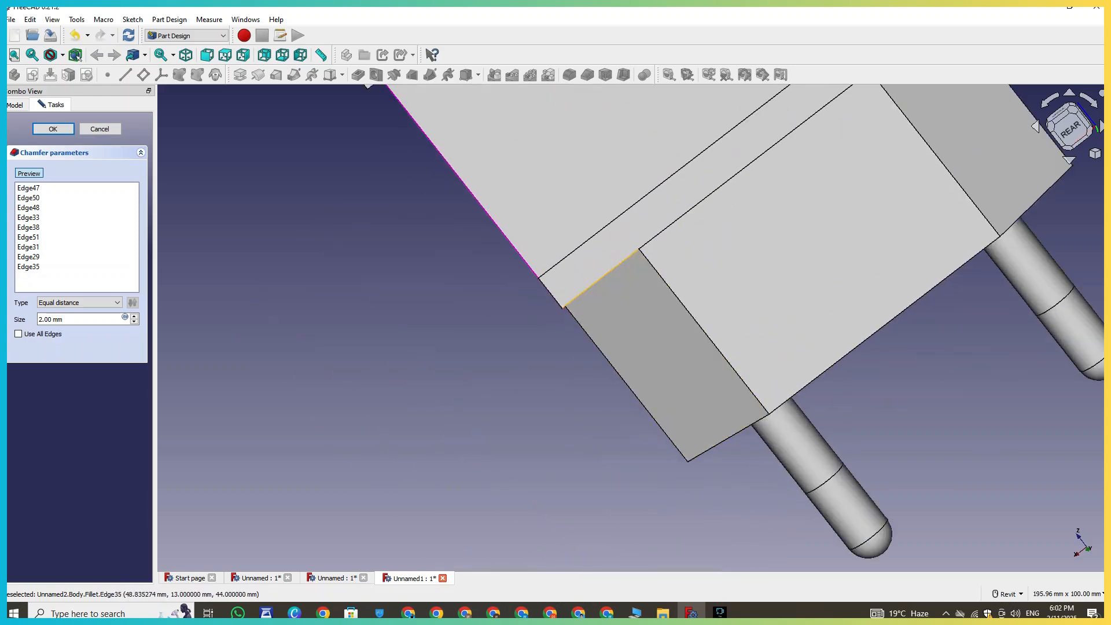
left_click(550, 293)
scroll(550, 293, "down", 4)
middle_click_drag(446, 399, 626, 295, "shift")
scroll(486, 434, "down", 3)
middle_click_drag(483, 437, 505, 335)
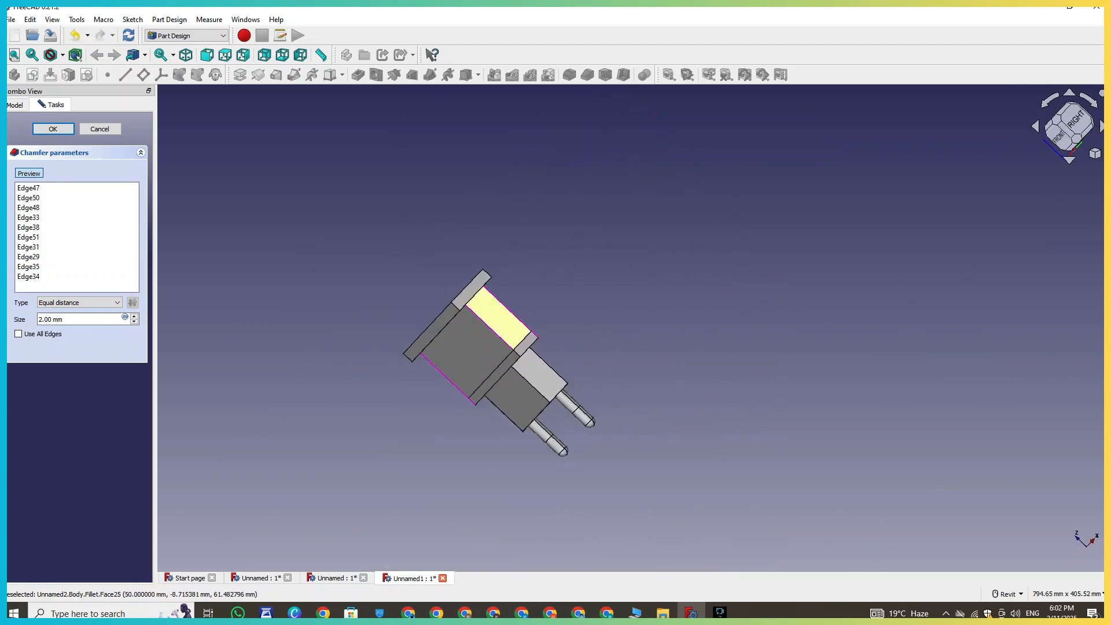
scroll(509, 339, "up", 5)
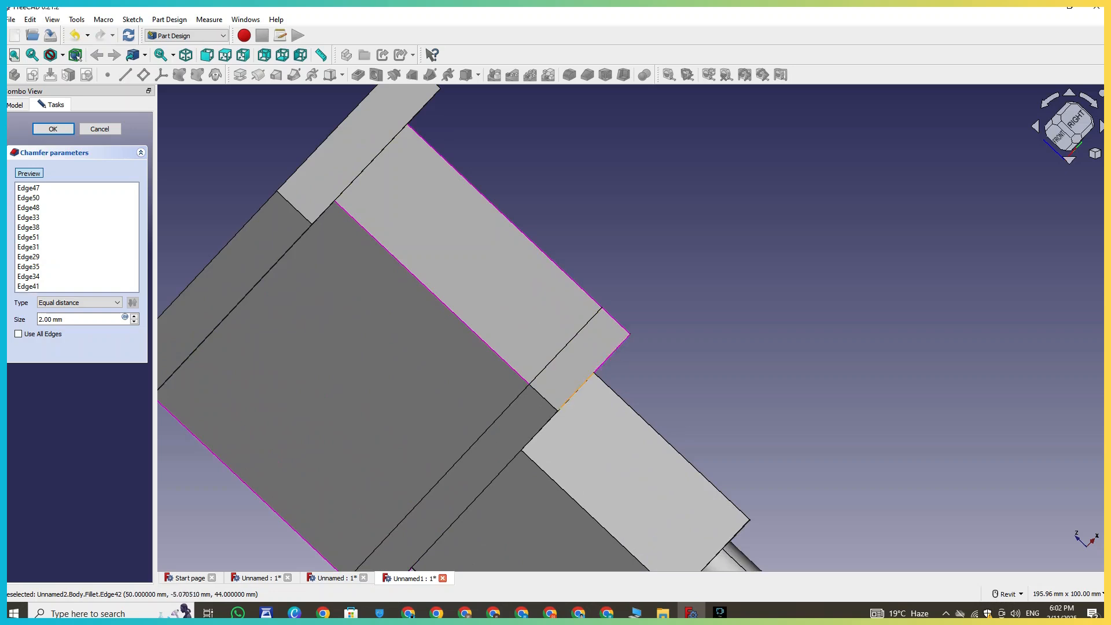
left_click(576, 393)
left_click(531, 440)
middle_click_drag(530, 442, 651, 276)
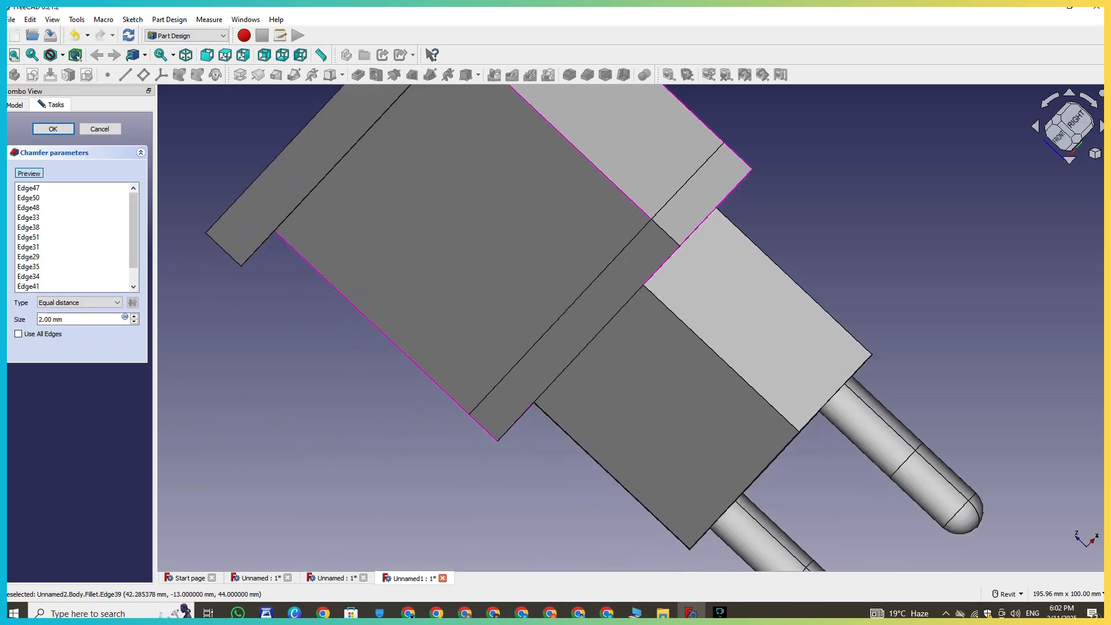
scroll(871, 308, "down", 2)
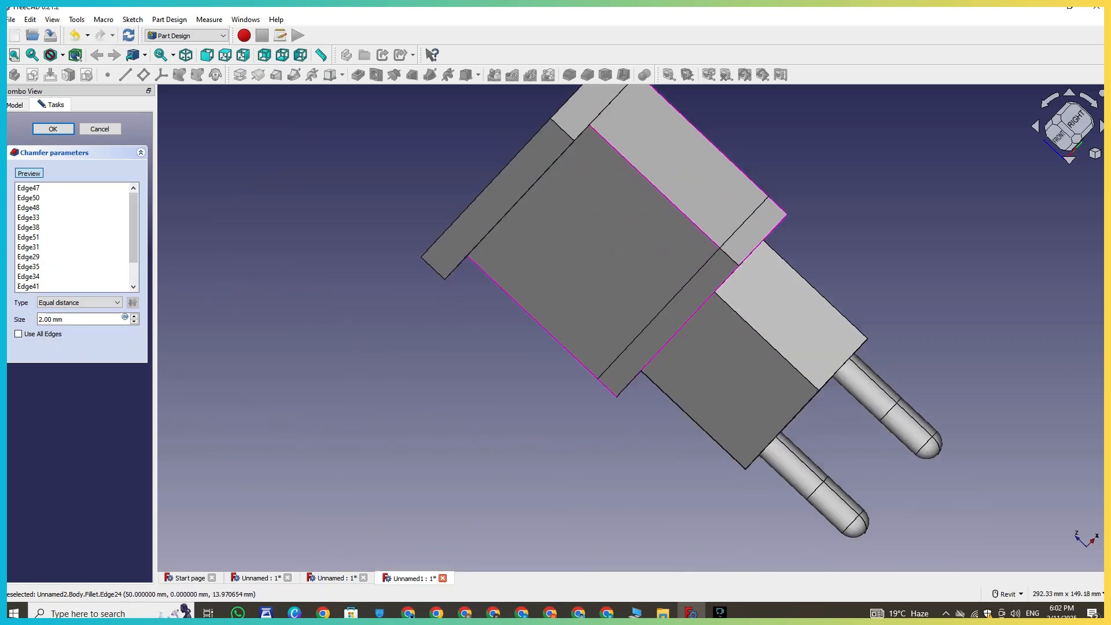
middle_click_drag(597, 401, 574, 366)
scroll(572, 367, "up", 3)
left_click(648, 336)
scroll(671, 436, "down", 3)
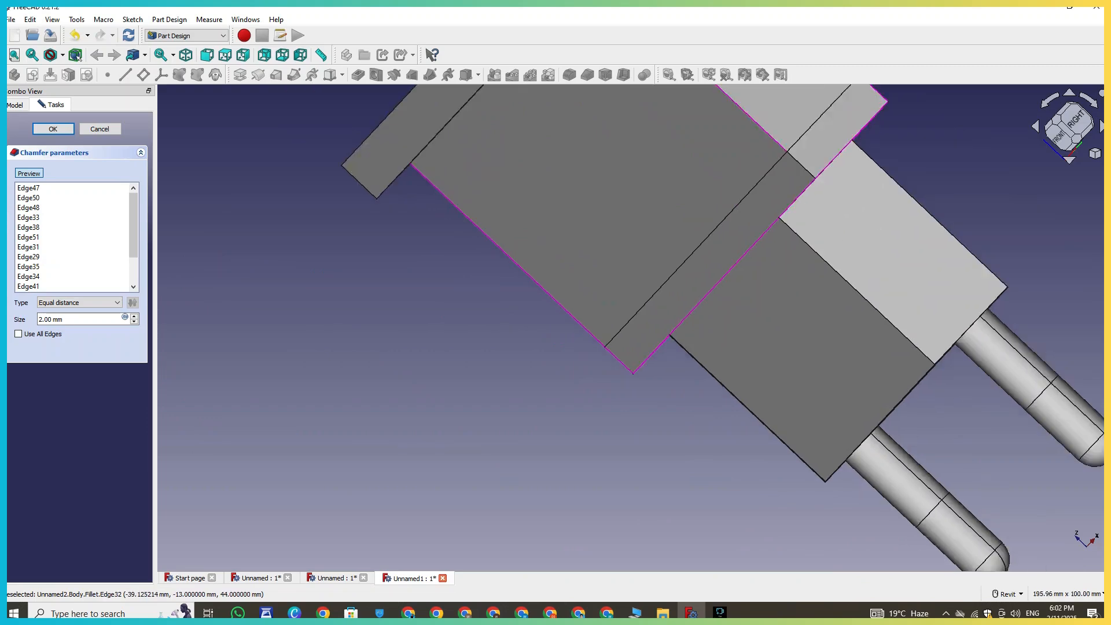
middle_click_drag(671, 436, 764, 324, "shift")
middle_click_drag(857, 226, 700, 374, "shift")
right_click(700, 373)
middle_click_drag(1081, 392, 726, 357)
right_click(726, 357)
middle_click_drag(869, 359, 970, 476, "shift")
right_click(970, 476)
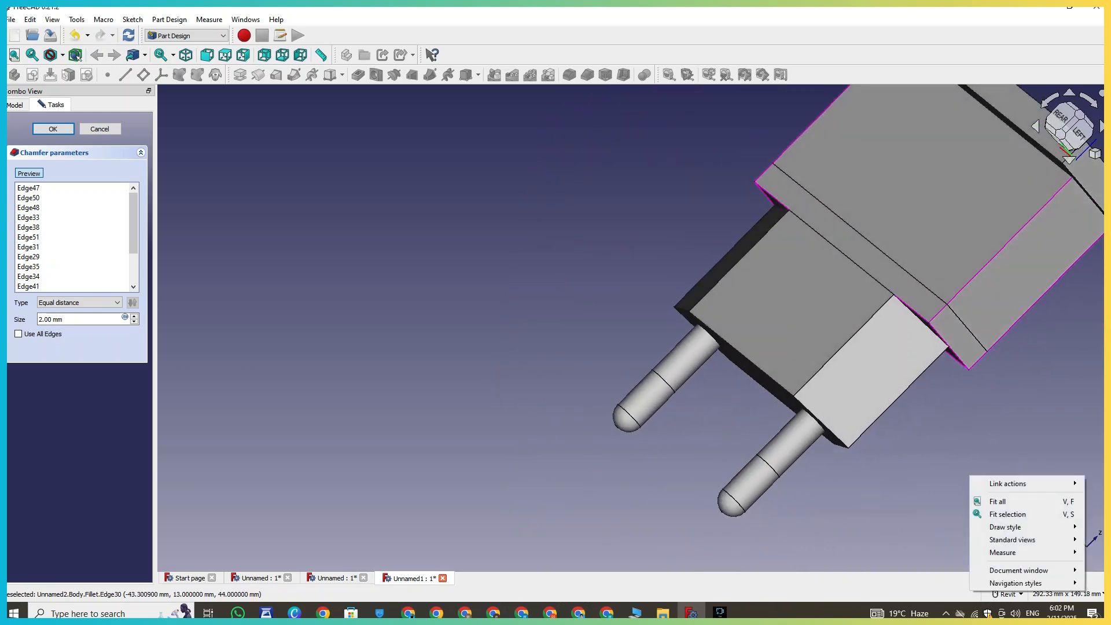
- Try a Two distances chamfer with a 6 mm size and cancel the Chamfer
left_click(134, 316)
left_click(133, 317)
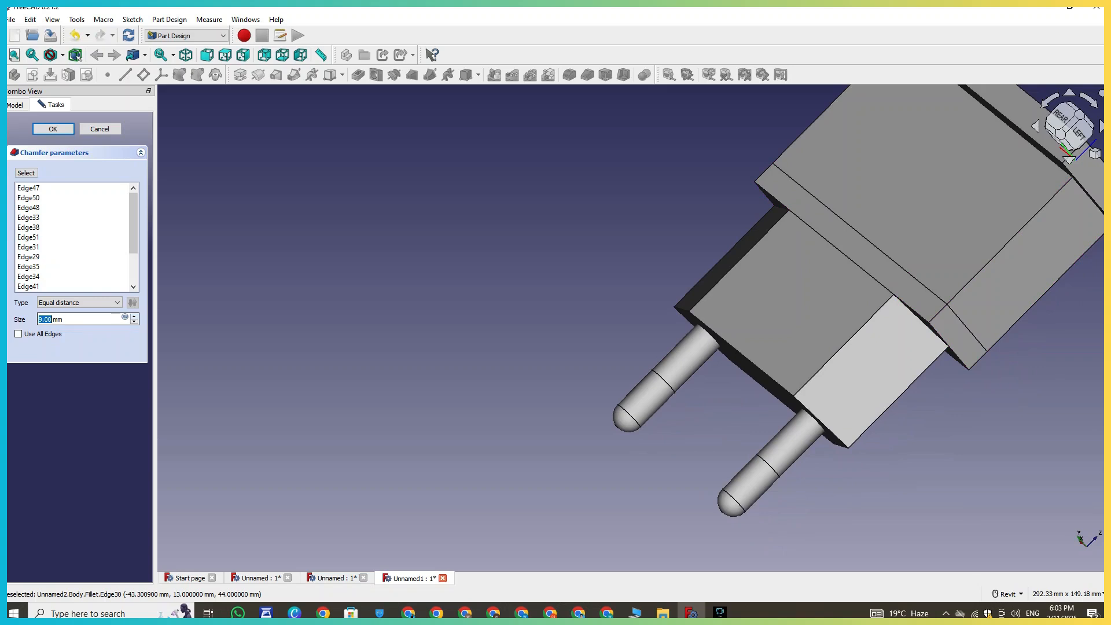
left_click(134, 322)
left_click(80, 303)
left_click(69, 320)
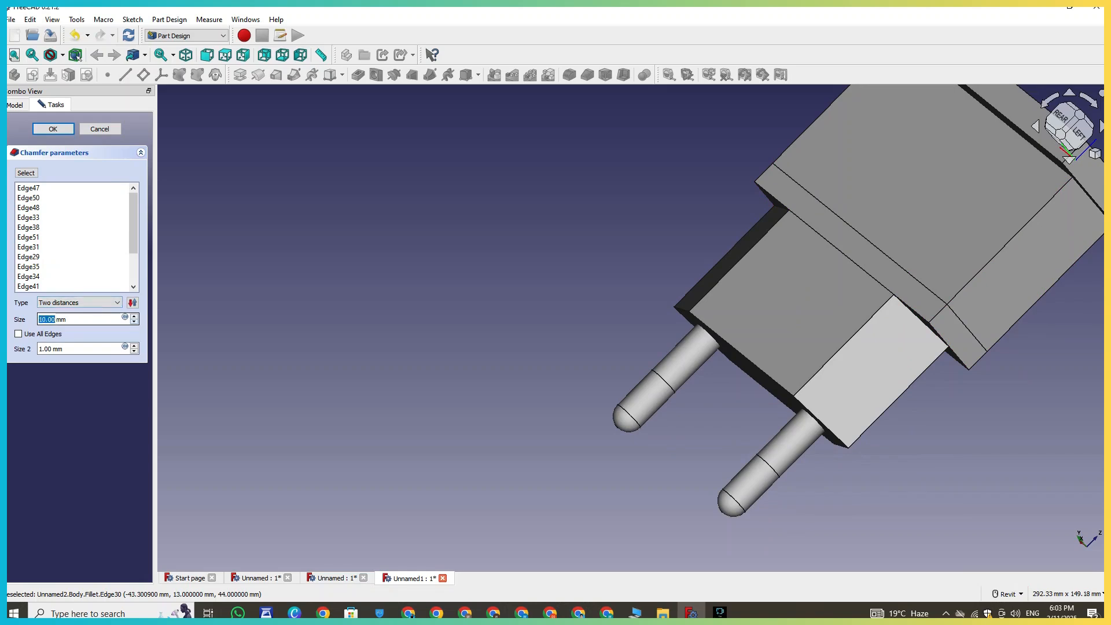
left_click(133, 322)
scroll(517, 202, "up", 1)
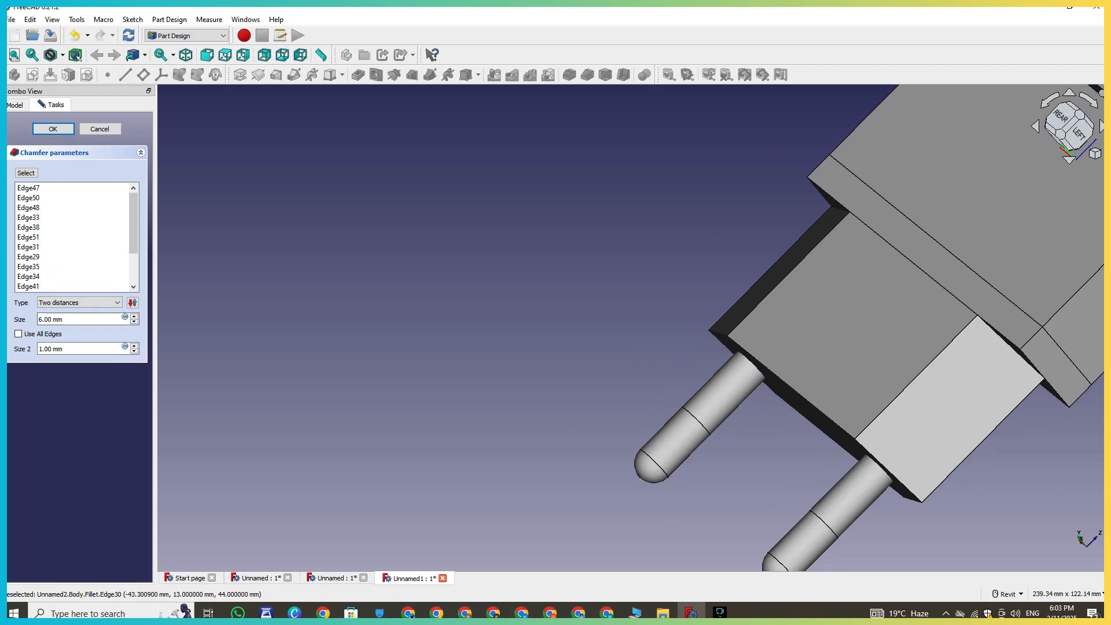
left_click(100, 129)
- Start a Fillet on the long edge along the lower housing and set its radius to 3 mm
scroll(517, 361, "down", 4)
middle_click_drag(668, 346, 517, 356)
scroll(754, 382, "up", 5)
middle_click_drag(425, 293, 495, 437)
scroll(495, 437, "up", 1)
left_click(559, 291)
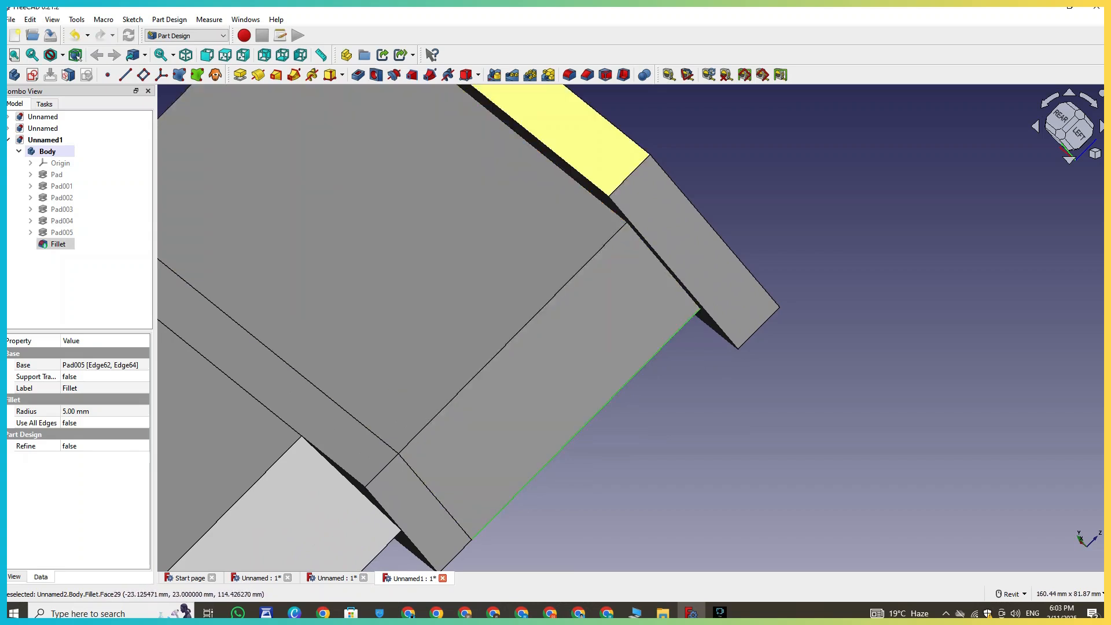
left_click(569, 74)
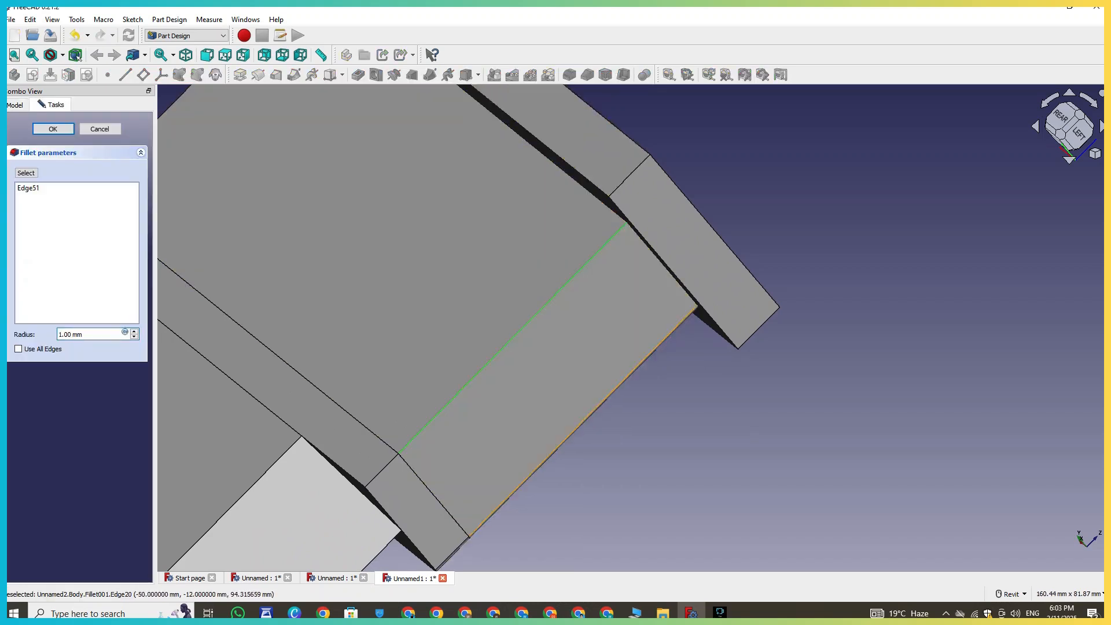
left_click(628, 376)
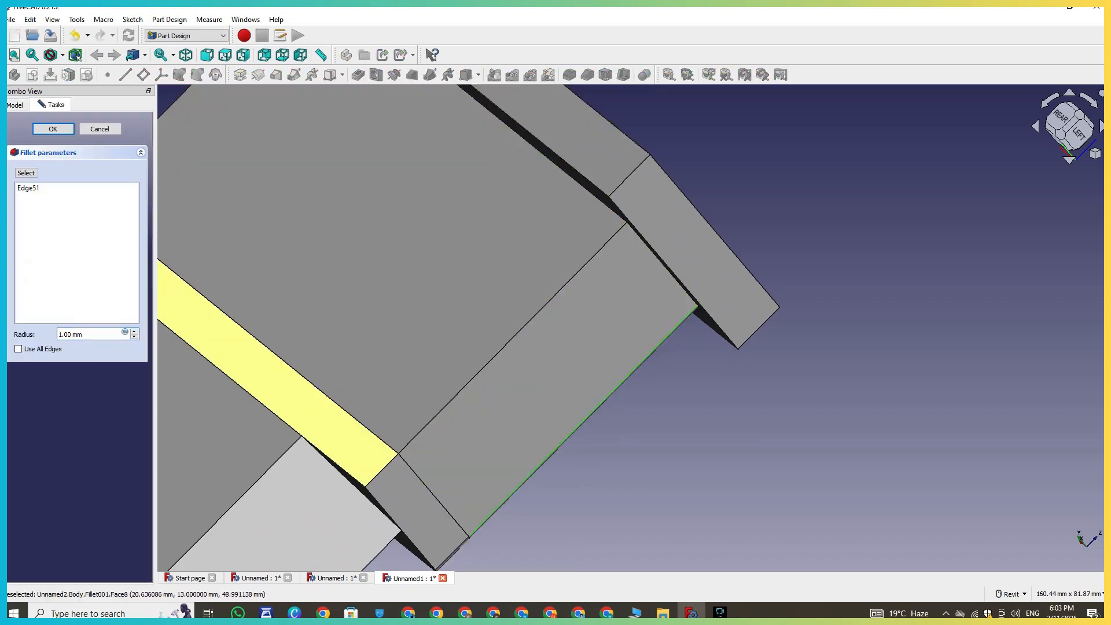
left_click(134, 332)
left_click(134, 332)
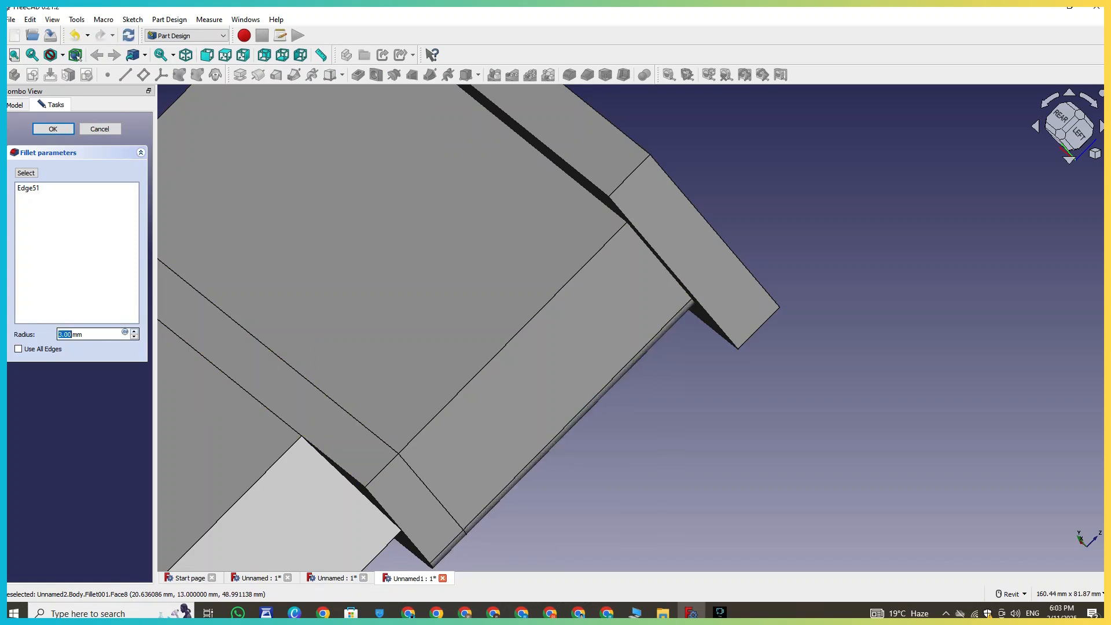
- Add the parallel edge on the housing's side to the fillet and set the radius to 4 mm
left_click(463, 389)
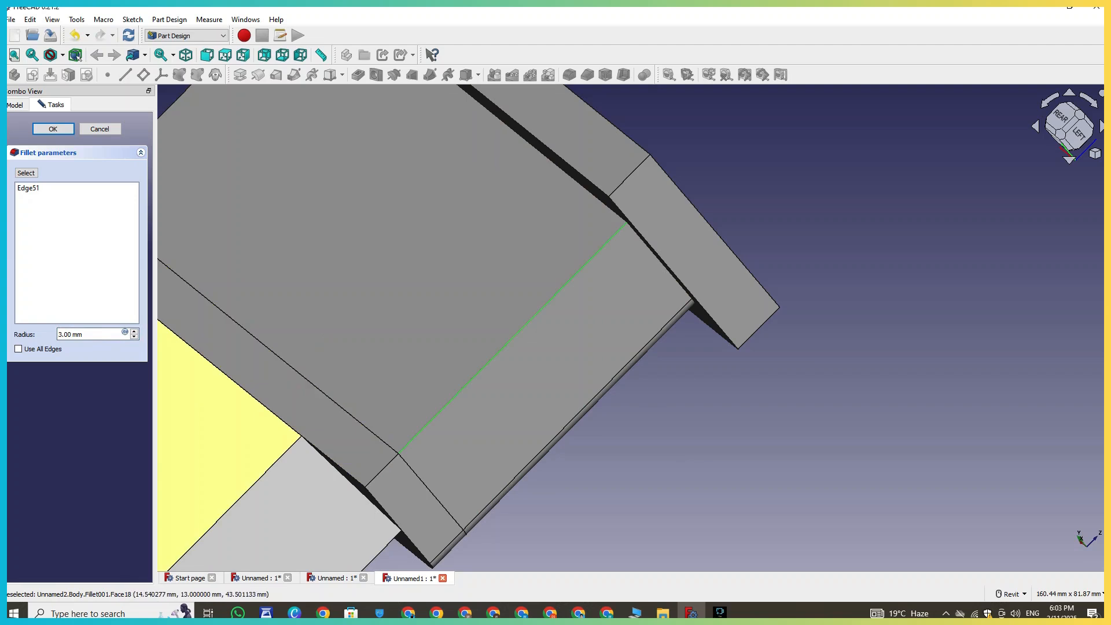
left_click(27, 173)
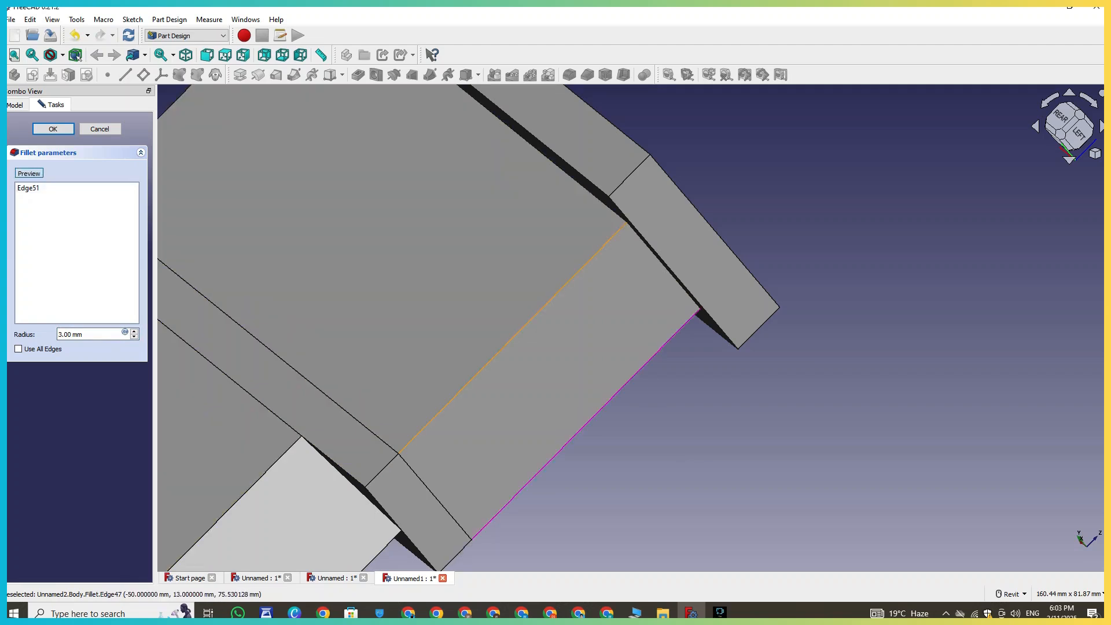
left_click(434, 418)
left_click(133, 331)
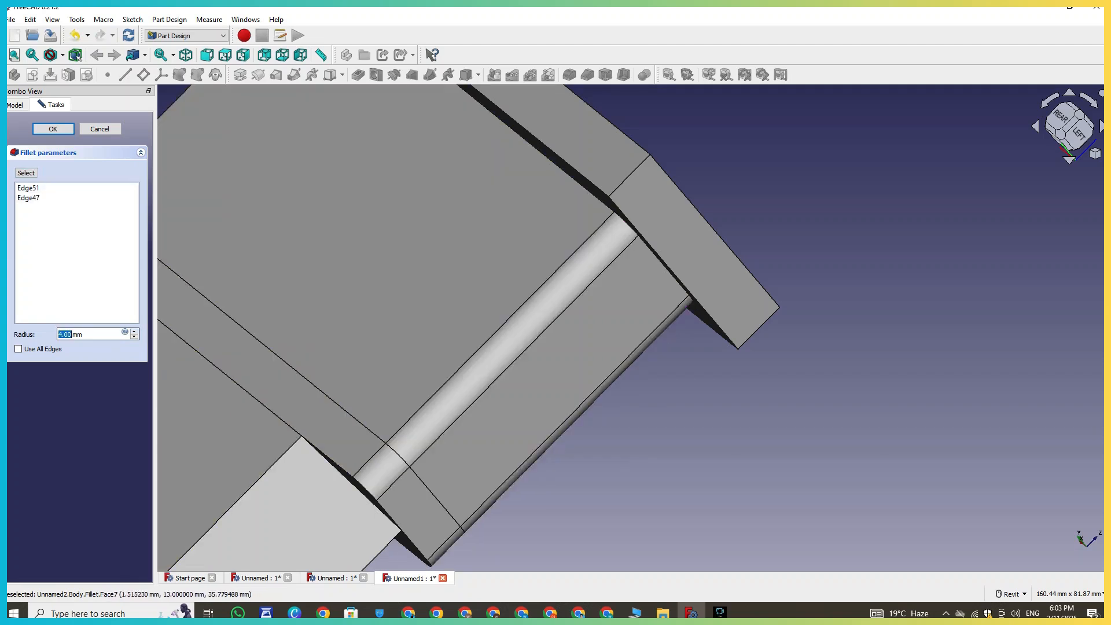
- Add two vertical edges on the side of the housing to the fillet selection
middle_click_drag(665, 495, 992, 365)
scroll(757, 350, "down", 4)
middle_click_drag(410, 287, 408, 314)
scroll(409, 314, "up", 3)
left_click(26, 173)
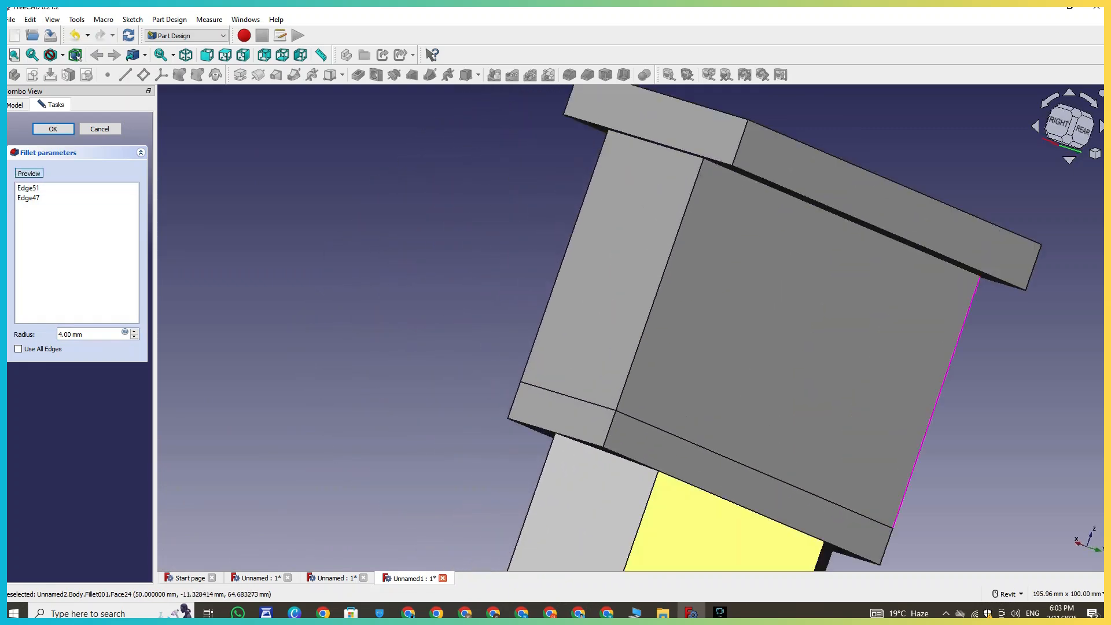
left_click(651, 309)
left_click(552, 293)
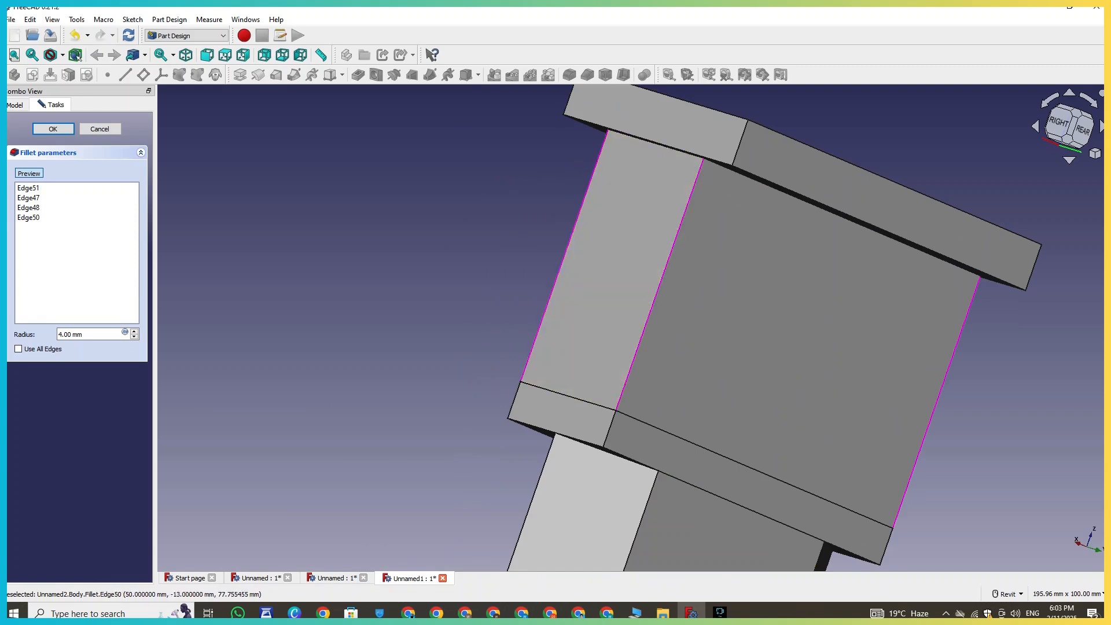
left_click(134, 332)
left_click(134, 337)
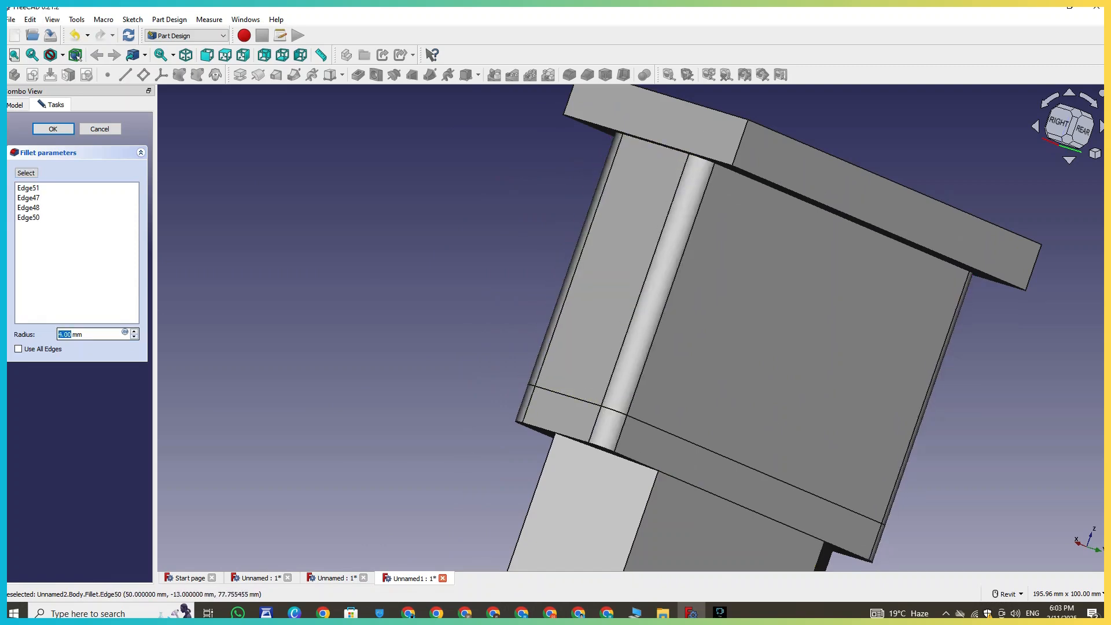
- Add the outline edges of the housing's rear face to the fillet selection and set the radius to 2 mm
scroll(315, 353, "down", 3)
middle_click_drag(315, 353, 712, 280, "shift")
middle_click_drag(498, 371, 430, 278, "shift")
right_click(429, 279)
middle_click_drag(602, 408, 568, 303)
scroll(567, 303, "up", 1)
scroll(567, 304, "up", 1)
middle_click_drag(764, 242, 559, 367)
scroll(559, 367, "up", 2)
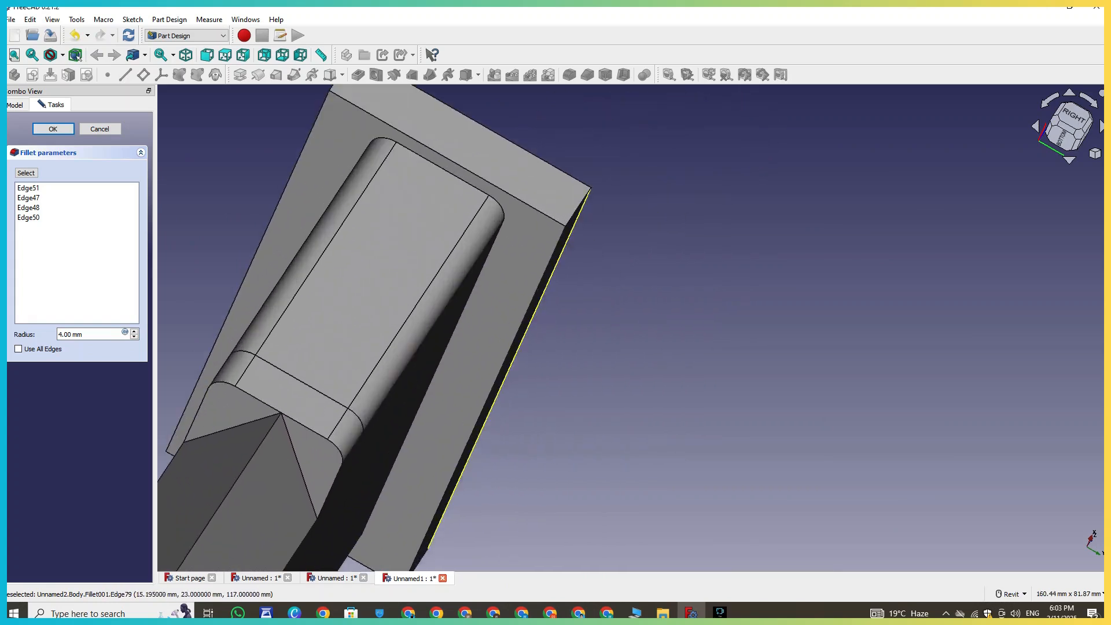
left_click(554, 220)
scroll(746, 419, "down", 1)
middle_click_drag(746, 419, 776, 394)
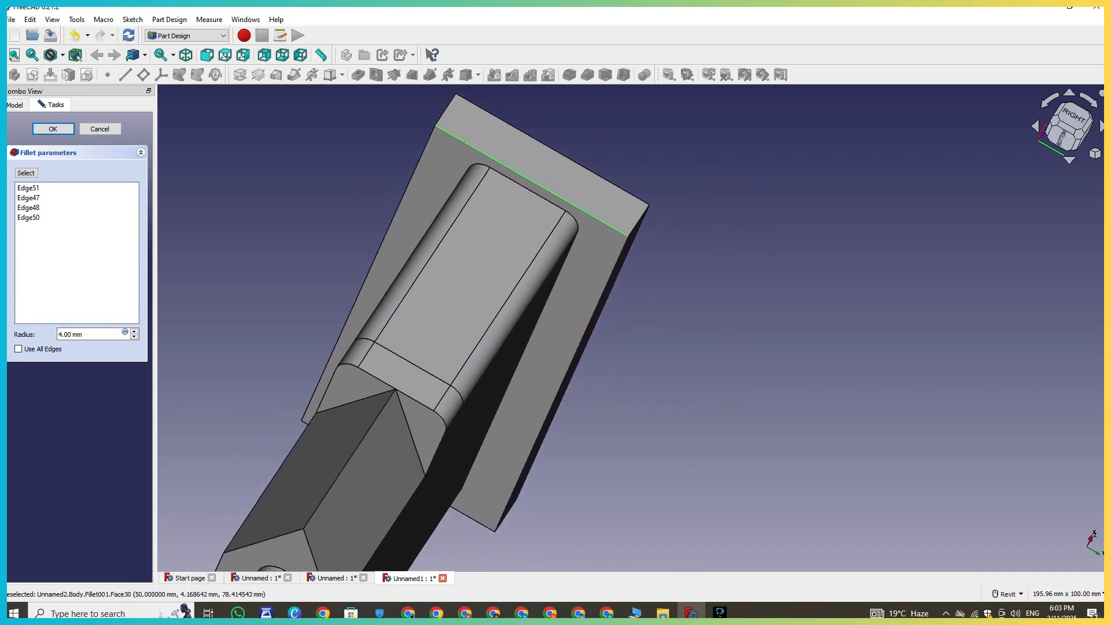
left_click(26, 173)
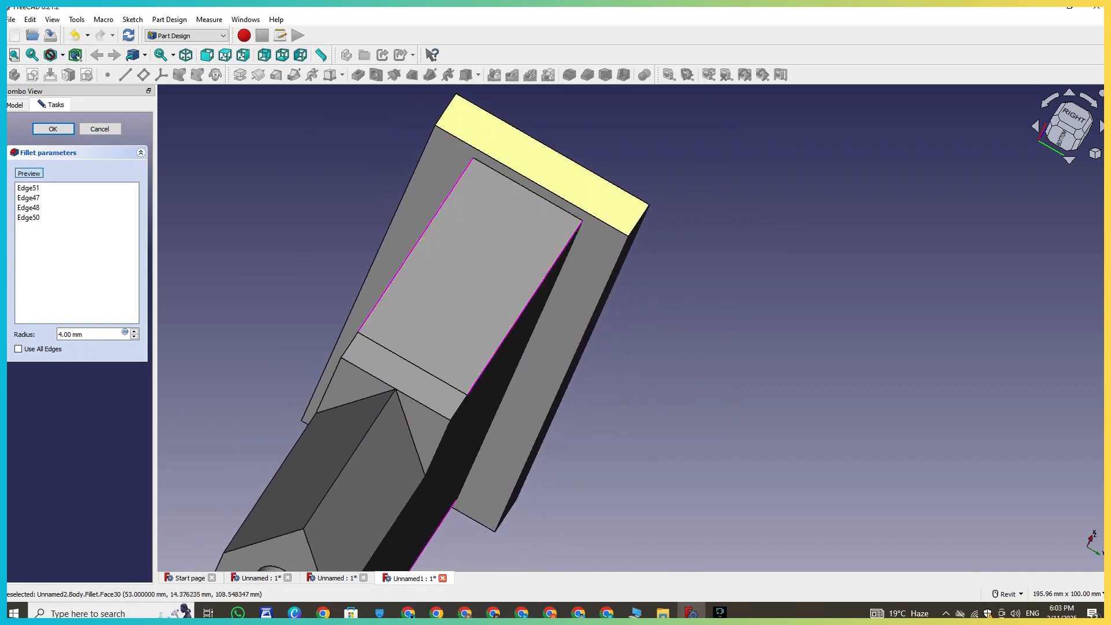
left_click(530, 180)
left_click(609, 278)
left_click(395, 214)
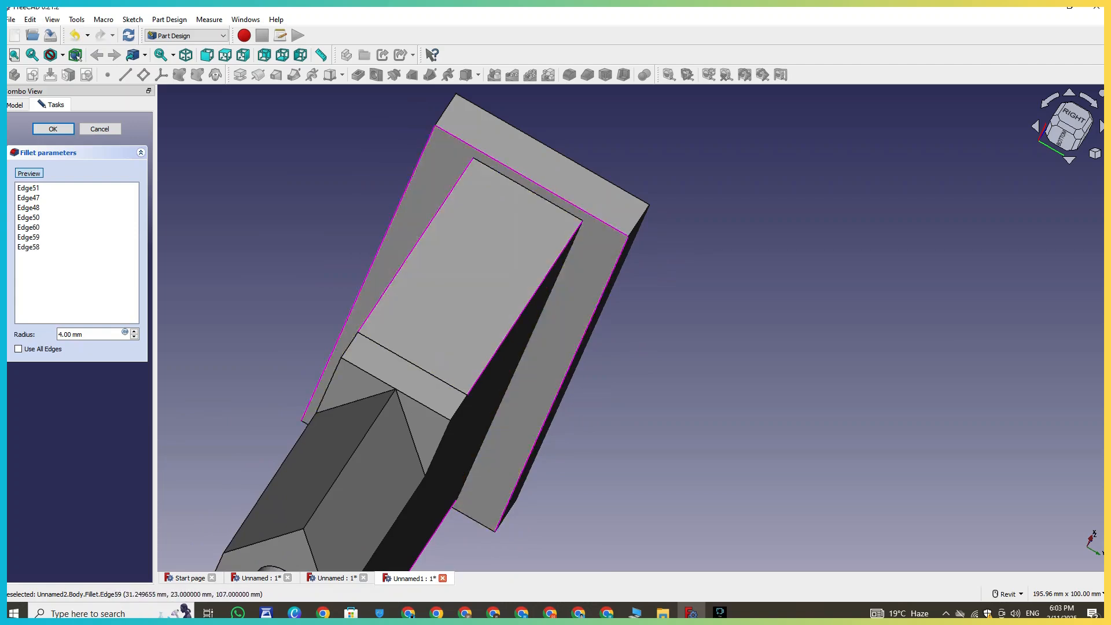
middle_click_drag(457, 318, 610, 194)
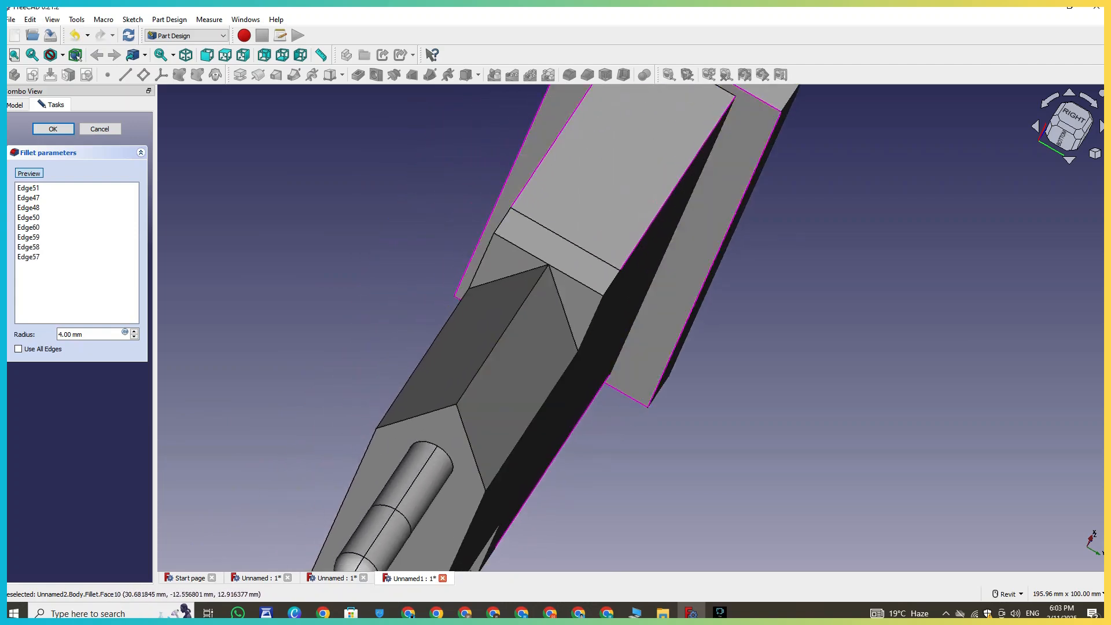
left_click(134, 332)
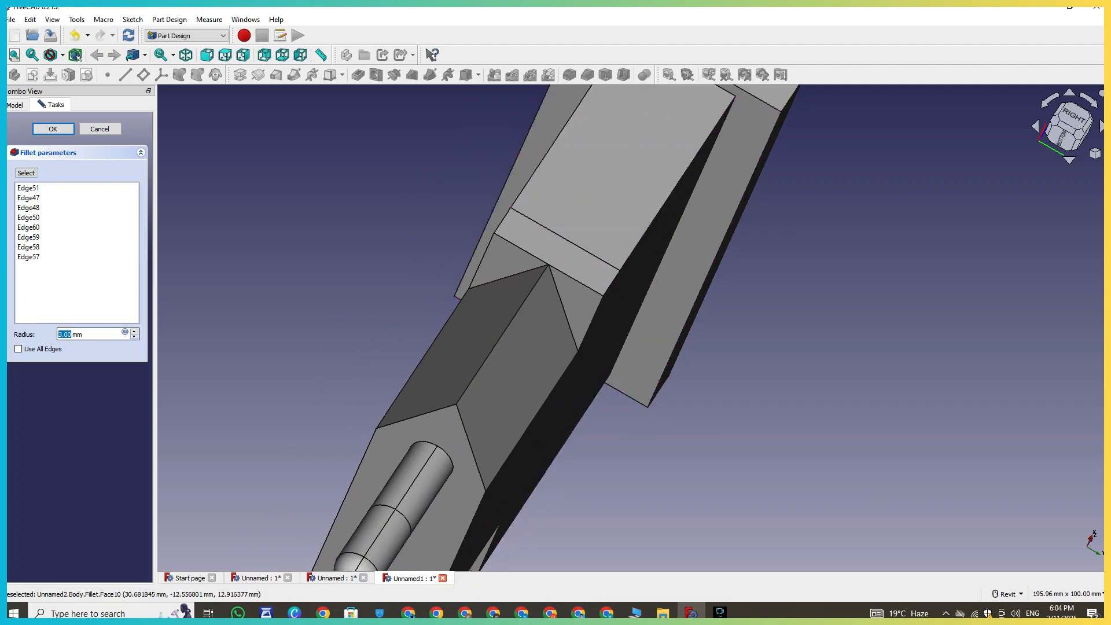
left_click(134, 337)
scroll(730, 466, "down", 2)
middle_click_drag(730, 466, 911, 253)
scroll(790, 495, "down", 1)
right_click(791, 495)
right_click(911, 254)
left_click(628, 483)
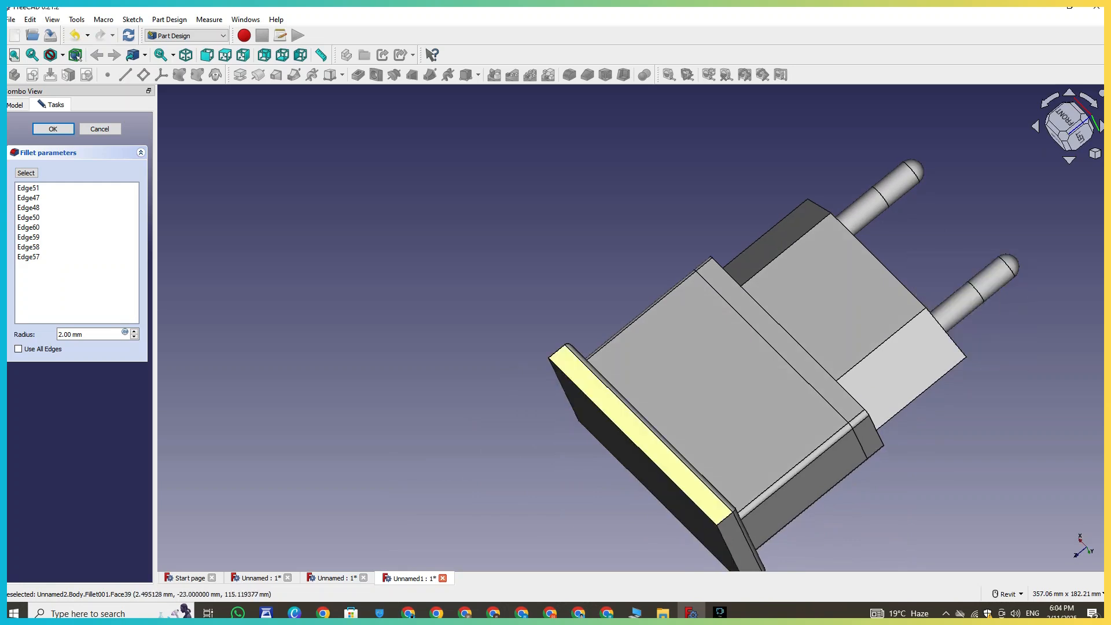
left_click(637, 445)
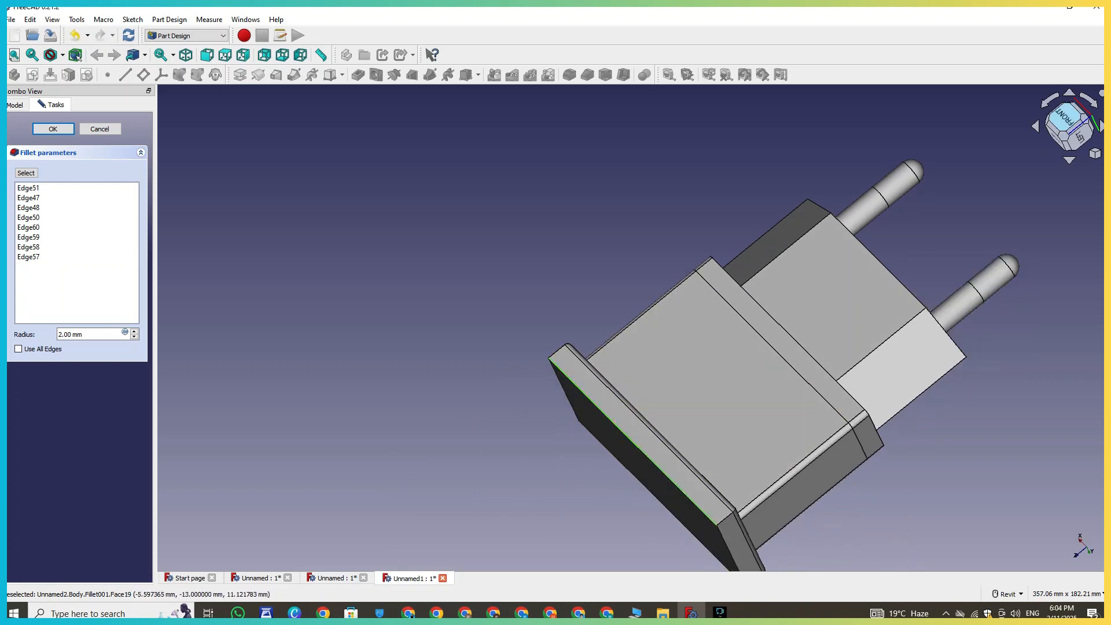
- Add the four edges outlining the housing's top face, seen from above, to the fillet selection
left_click(1056, 139)
middle_click_drag(999, 204, 729, 284)
scroll(728, 284, "up", 1)
left_click(740, 274)
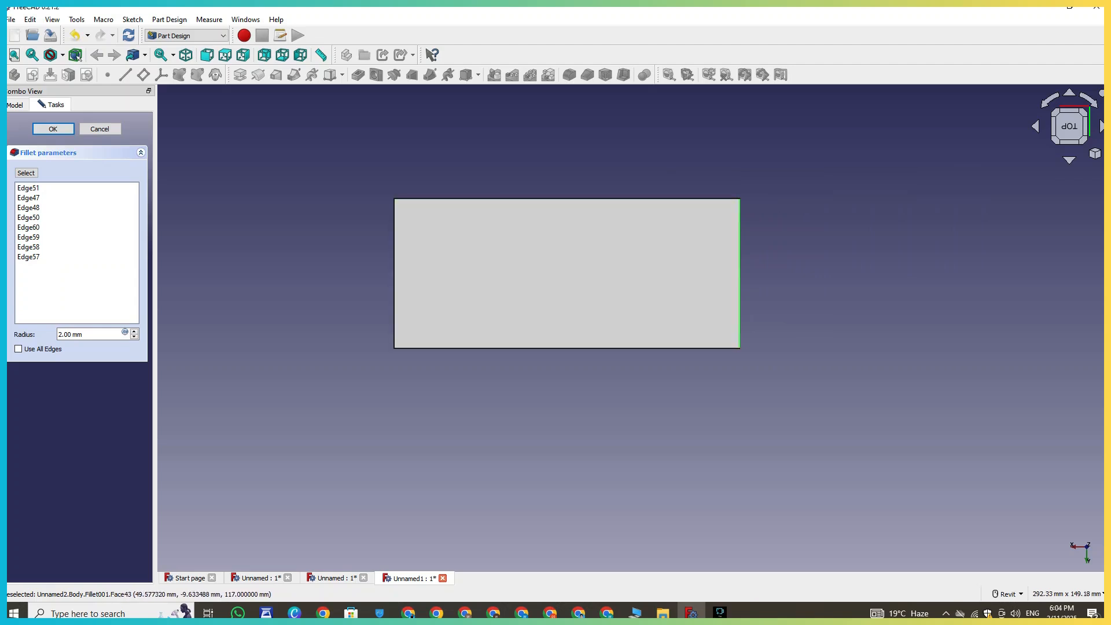
left_click(394, 249)
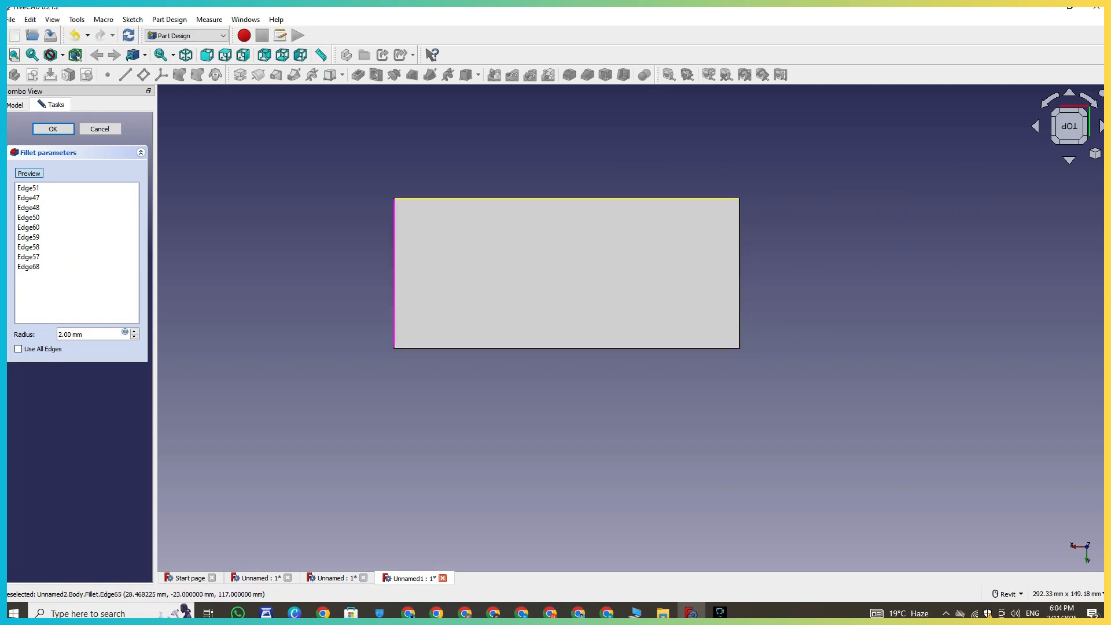
left_click(502, 198)
left_click(740, 243)
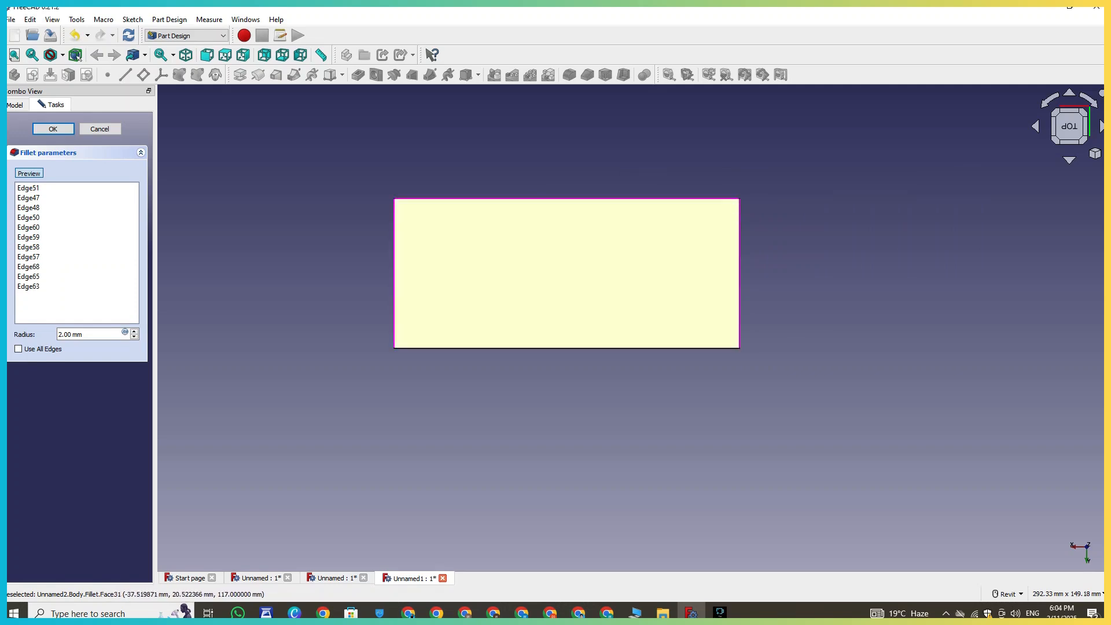
left_click(454, 349)
left_click(133, 331)
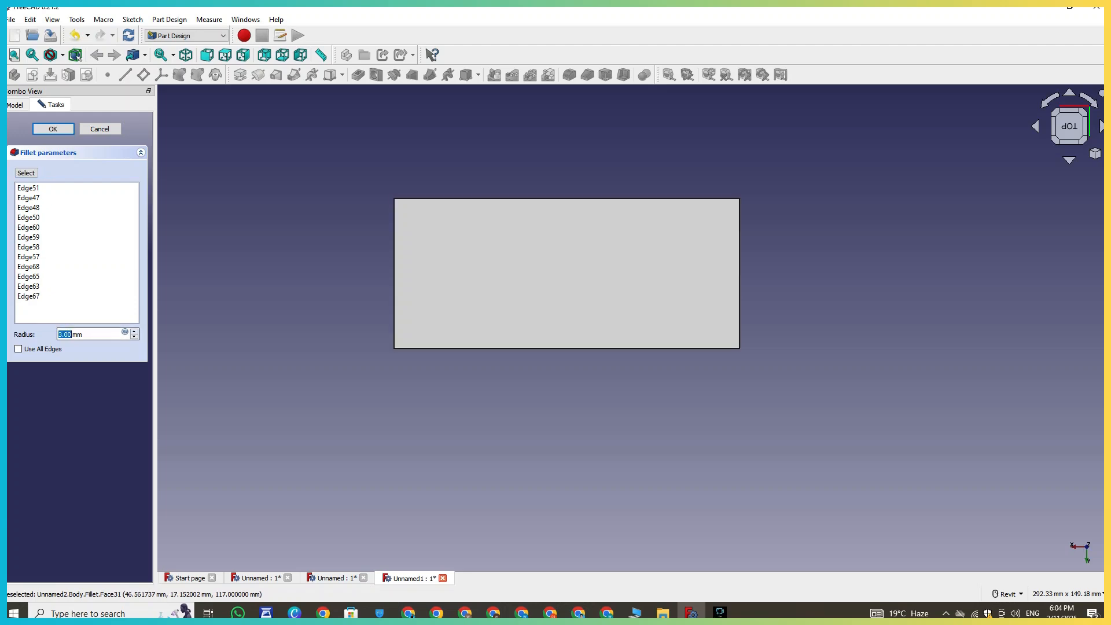
left_click(134, 337)
- Add an edge of the end cap's face to the fillet selection
middle_click_drag(529, 425, 498, 382, "shift")
scroll(434, 295, "up", 2)
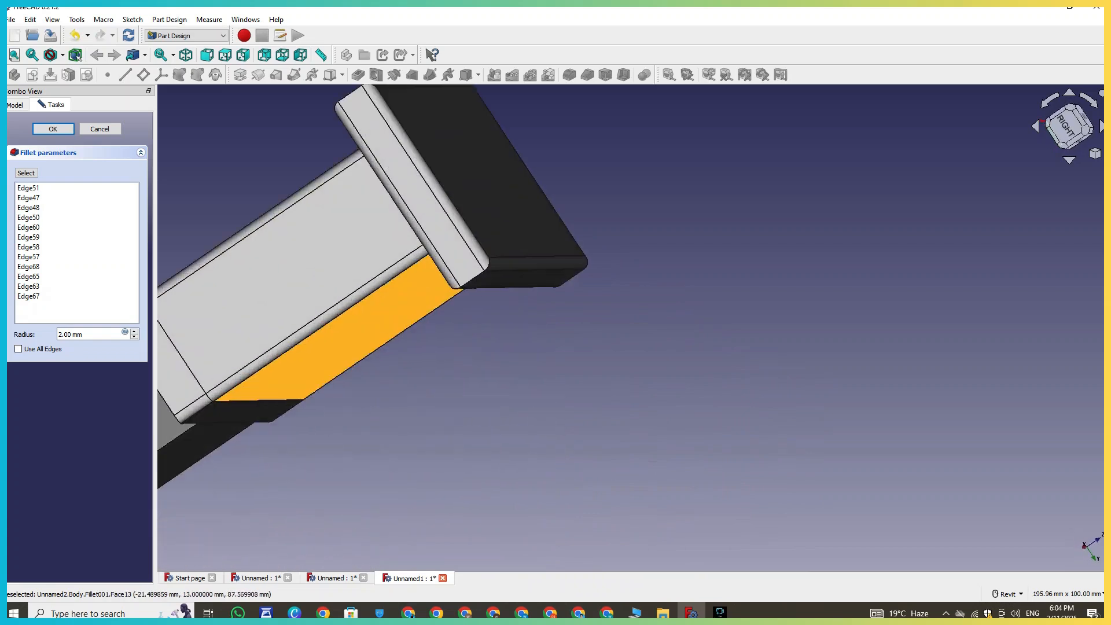
middle_click_drag(414, 307, 457, 394)
left_click(25, 172)
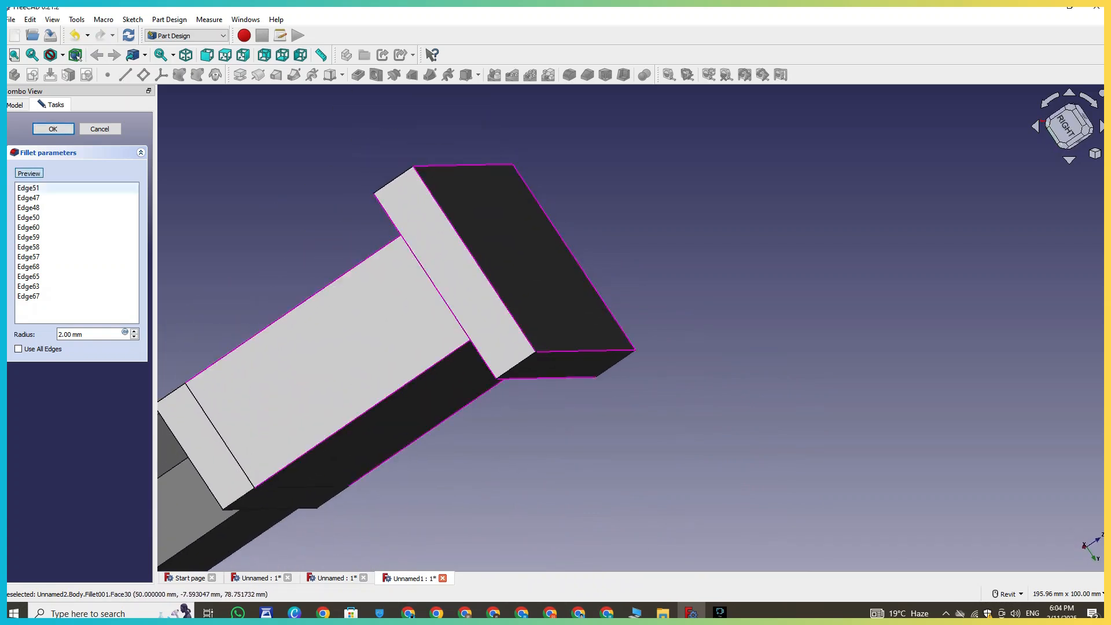
left_click(521, 362)
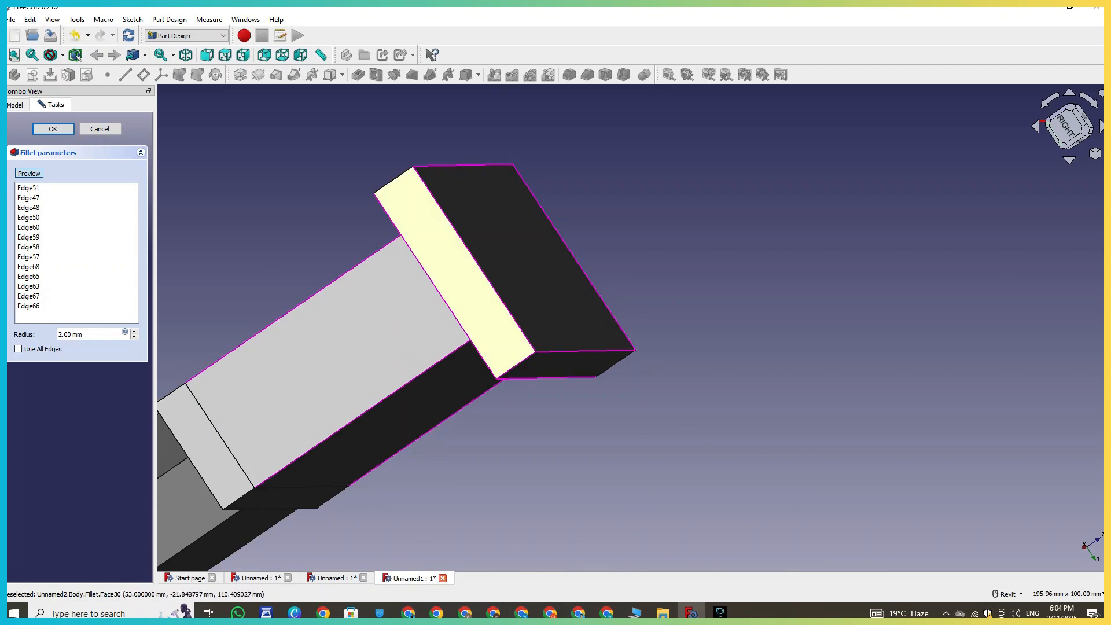
- Add further edges around the end cap to the fillet selection
left_click(391, 181)
middle_click_drag(590, 297, 446, 235, "shift")
right_click(574, 328)
middle_click_drag(575, 328, 201, 182)
left_click(633, 416)
middle_click_drag(857, 458, 746, 407, "shift")
right_click(746, 407)
left_click(743, 406)
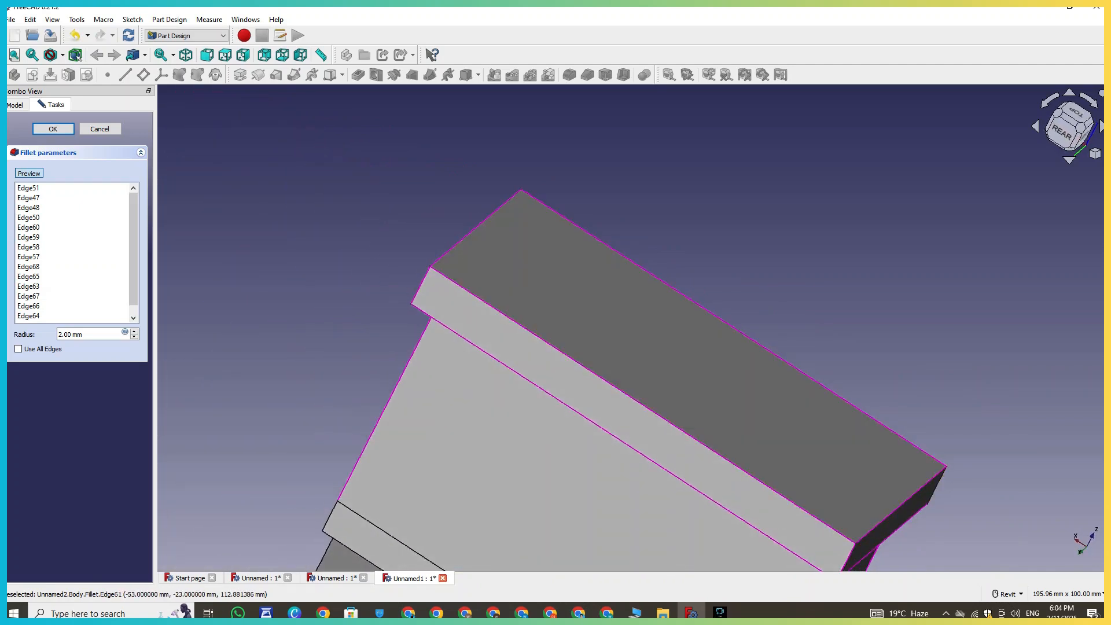
left_click(937, 485)
middle_click_drag(937, 486, 886, 388)
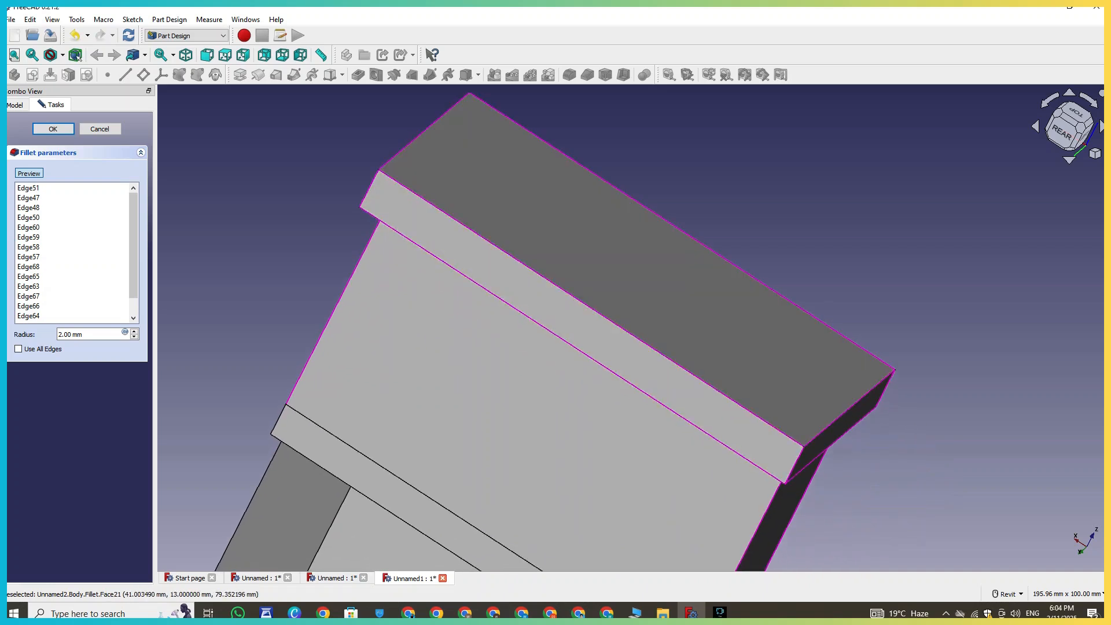
- Preview the 2 mm fillet on the selected housing edges and confirm it
left_click(29, 173)
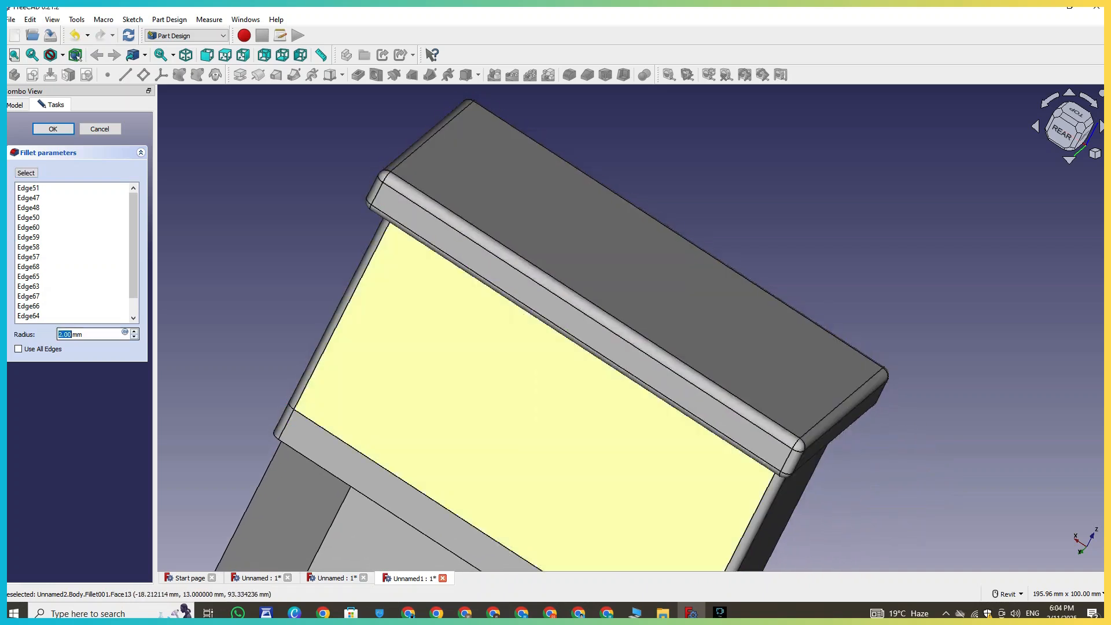
scroll(886, 481, "down", 3)
middle_click_drag(885, 481, 755, 284)
left_click(53, 129)
- Start a new Fillet and select two vertical edges of the lower pin block
scroll(750, 428, "down", 4)
middle_click_drag(750, 427, 559, 403)
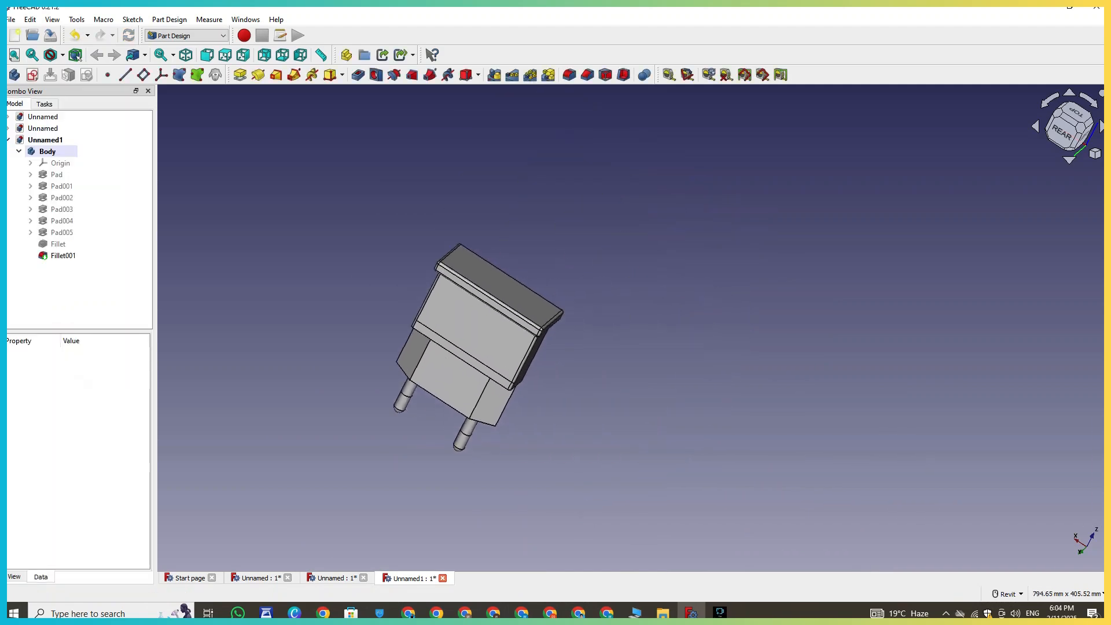
left_click(1096, 153)
left_click(1047, 188)
scroll(900, 489, "down", 1)
middle_click_drag(900, 489, 859, 446)
middle_click_drag(753, 458, 671, 223)
scroll(670, 222, "up", 4)
middle_click_drag(649, 297, 660, 253)
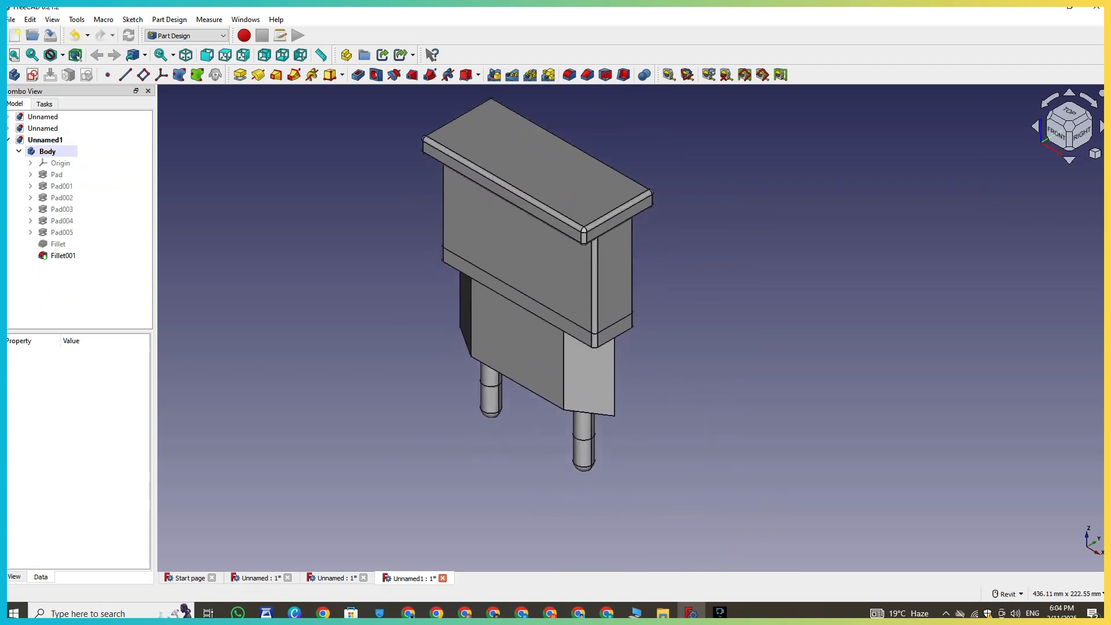
scroll(660, 254, "up", 2)
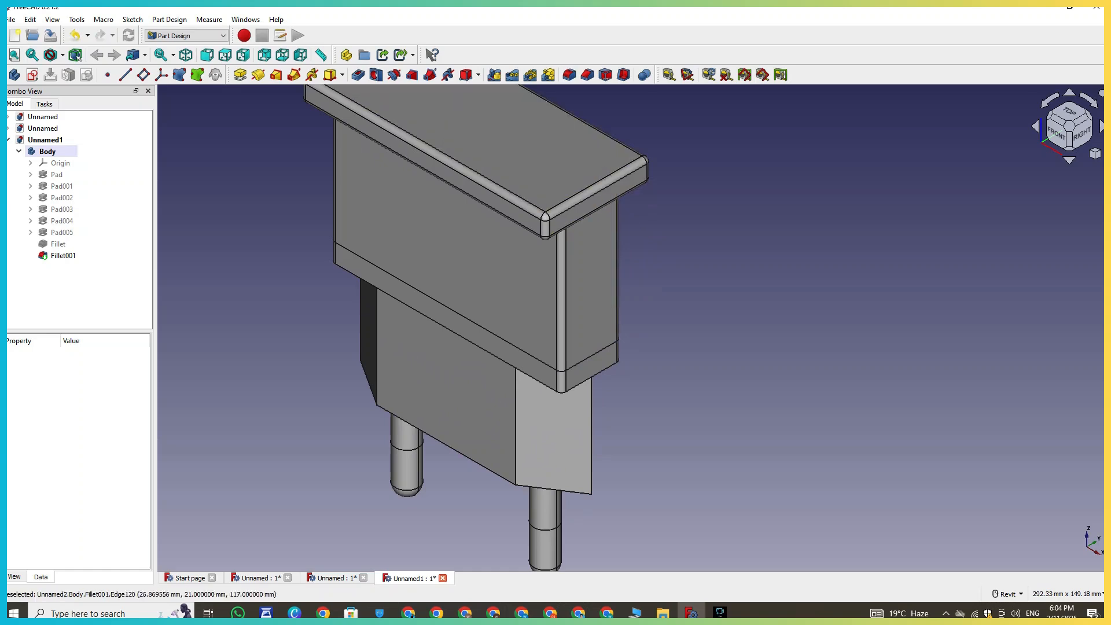
left_click(570, 74)
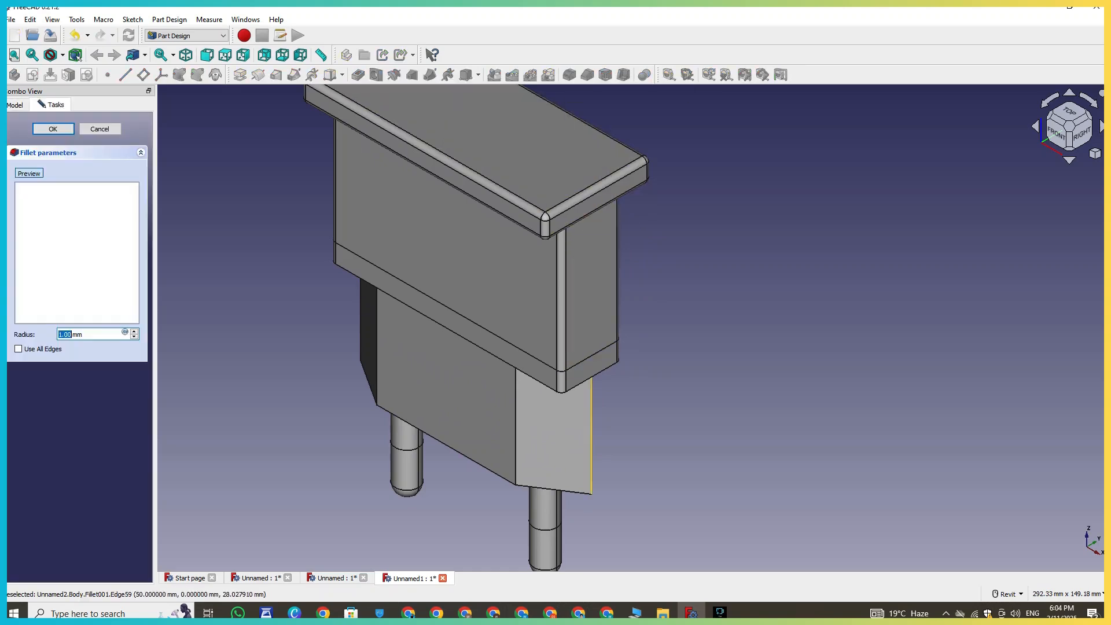
middle_click_drag(607, 371, 995, 391)
right_click(996, 391)
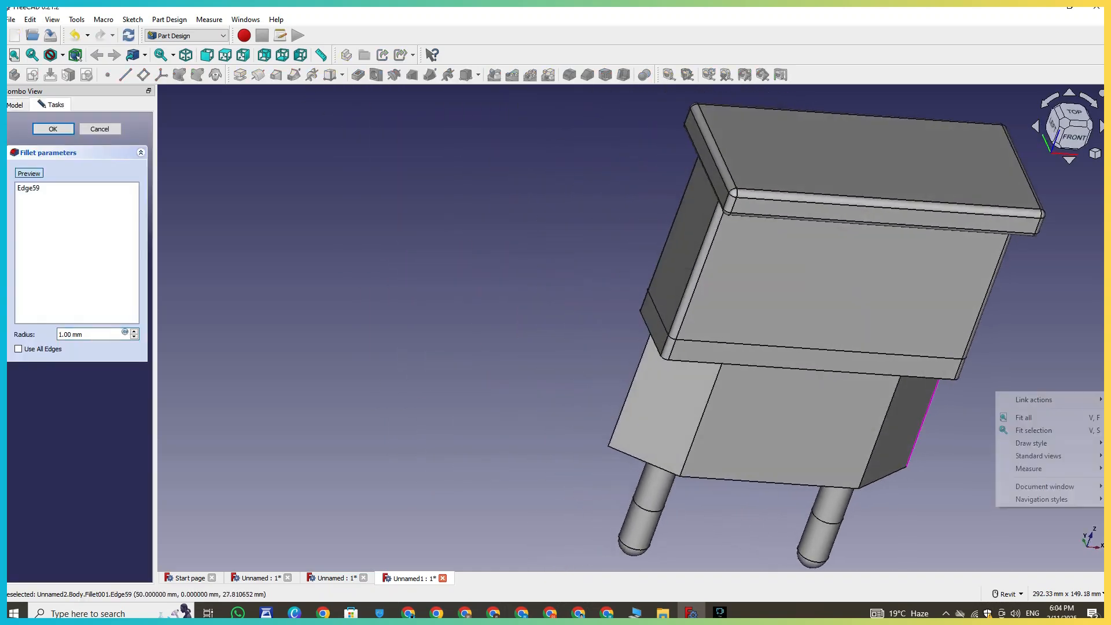
key("Escape")
scroll(770, 394, "up", 1)
middle_click_drag(770, 393, 376, 339)
right_click(504, 276)
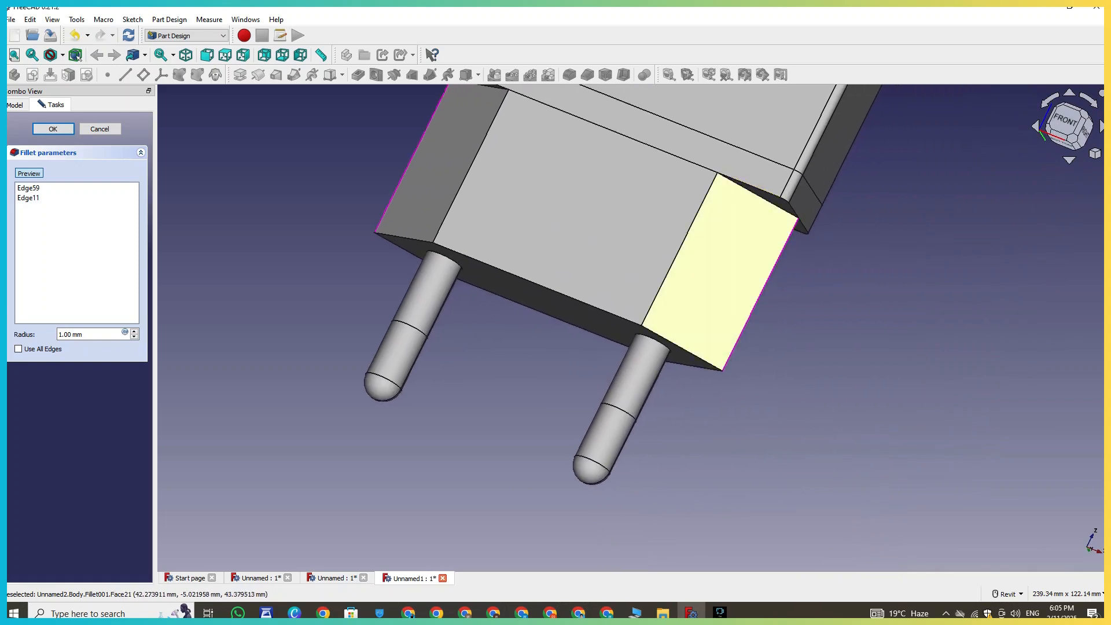
- Add four more edges of the pin block, around its slanted face, to the fillet selection
middle_click_drag(718, 289, 595, 207)
right_click(596, 207)
left_click(574, 272)
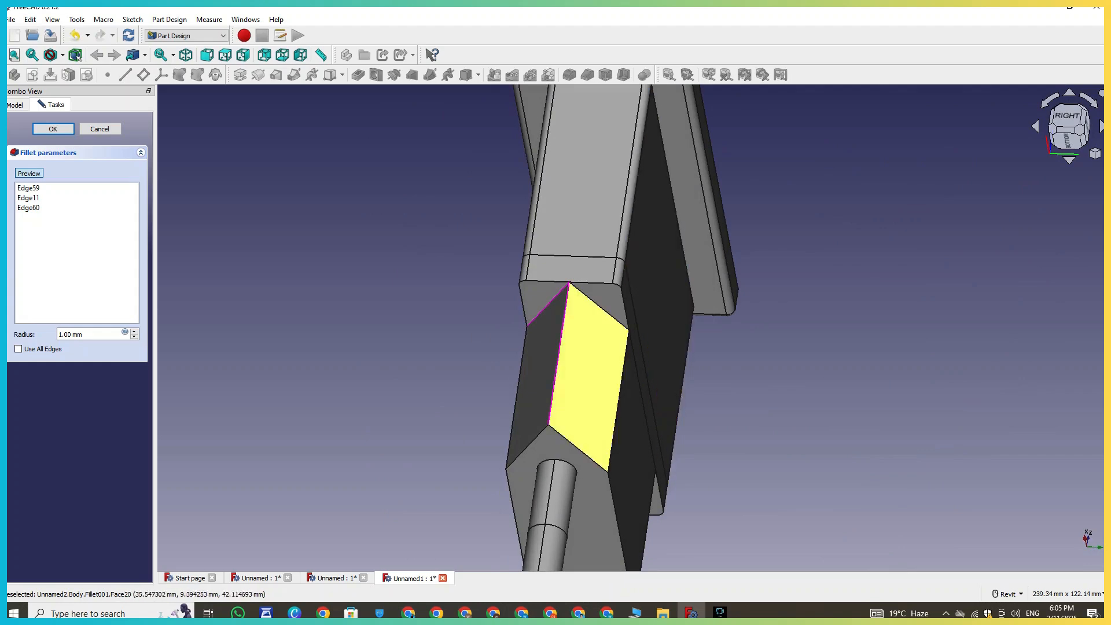
middle_click_drag(637, 429, 556, 105)
right_click(667, 179)
left_click(642, 255)
middle_click_drag(642, 255, 631, 228, "shift")
middle_click_drag(811, 516, 753, 341)
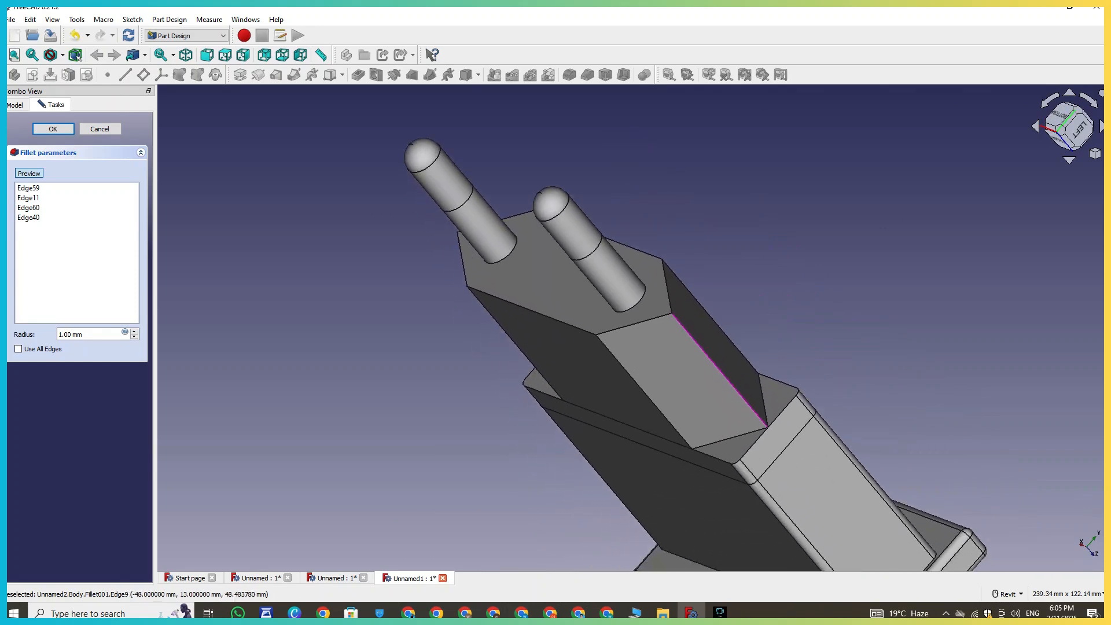
left_click(763, 399)
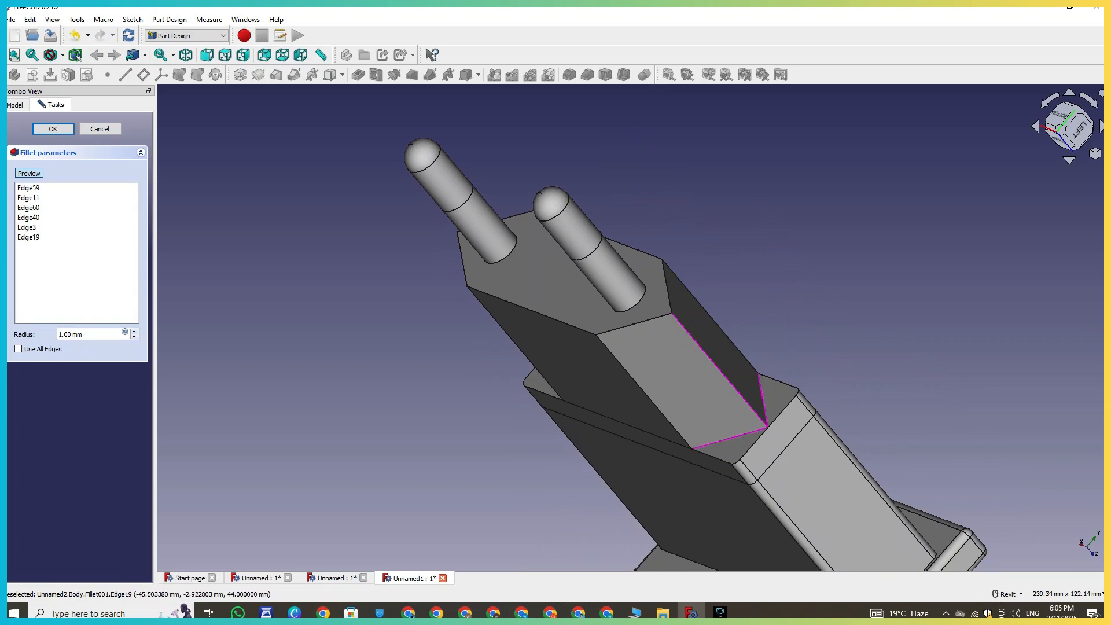
- Set the fillet radius to 2 mm and confirm the fillet
left_click(134, 332)
middle_click_drag(463, 370, 432, 372)
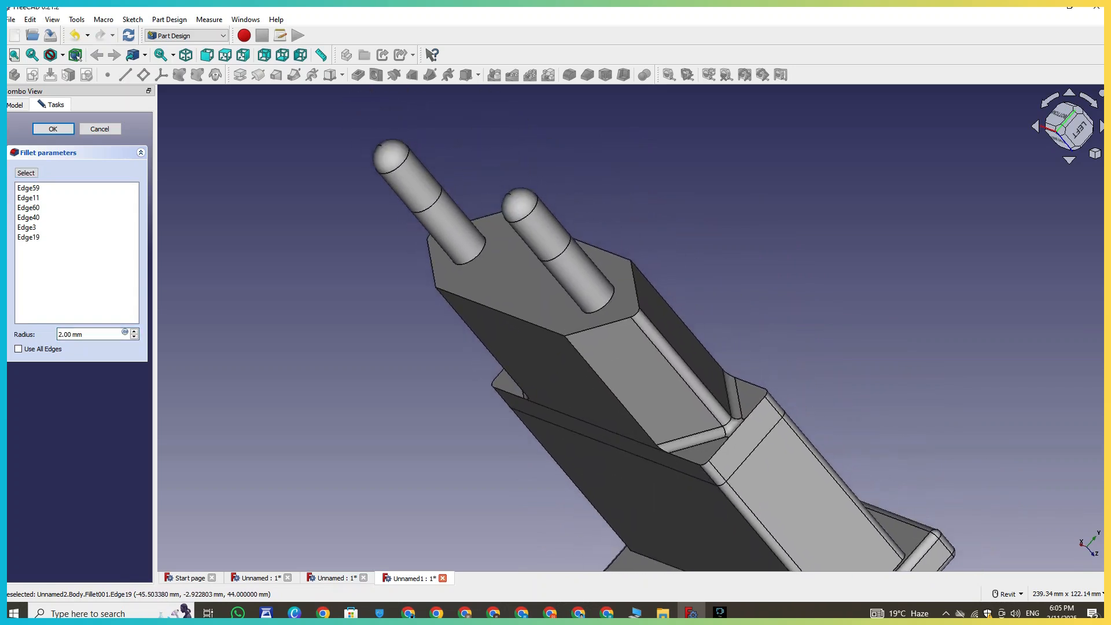
left_click(53, 129)
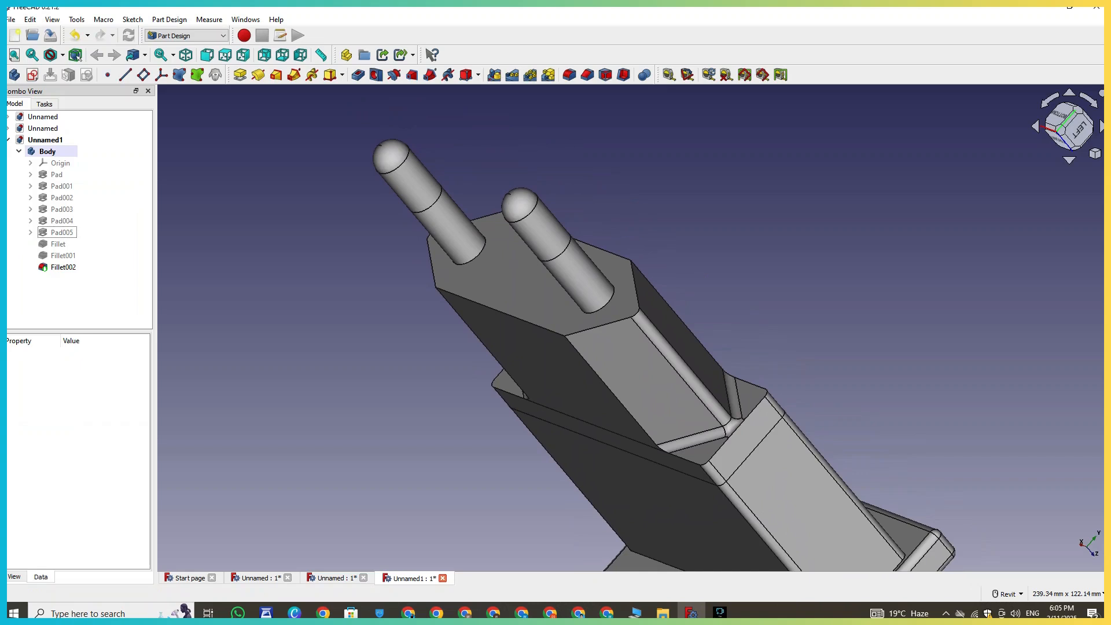
- Create a new sketch on the housing's side face
left_click(1096, 153)
left_click(1019, 186)
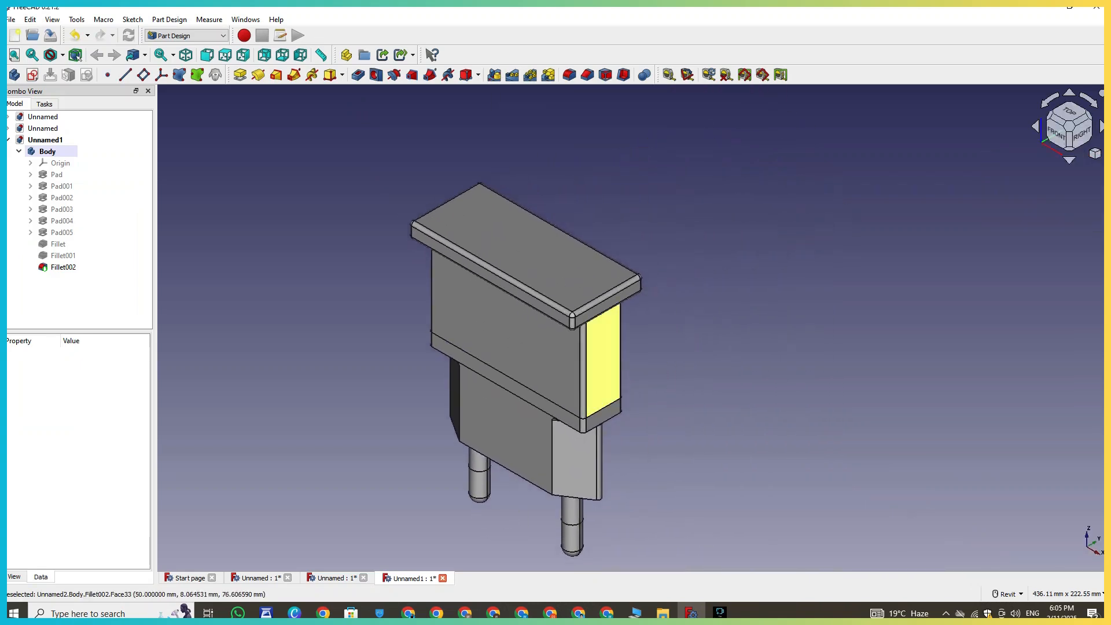
left_click(604, 362)
left_click(33, 75)
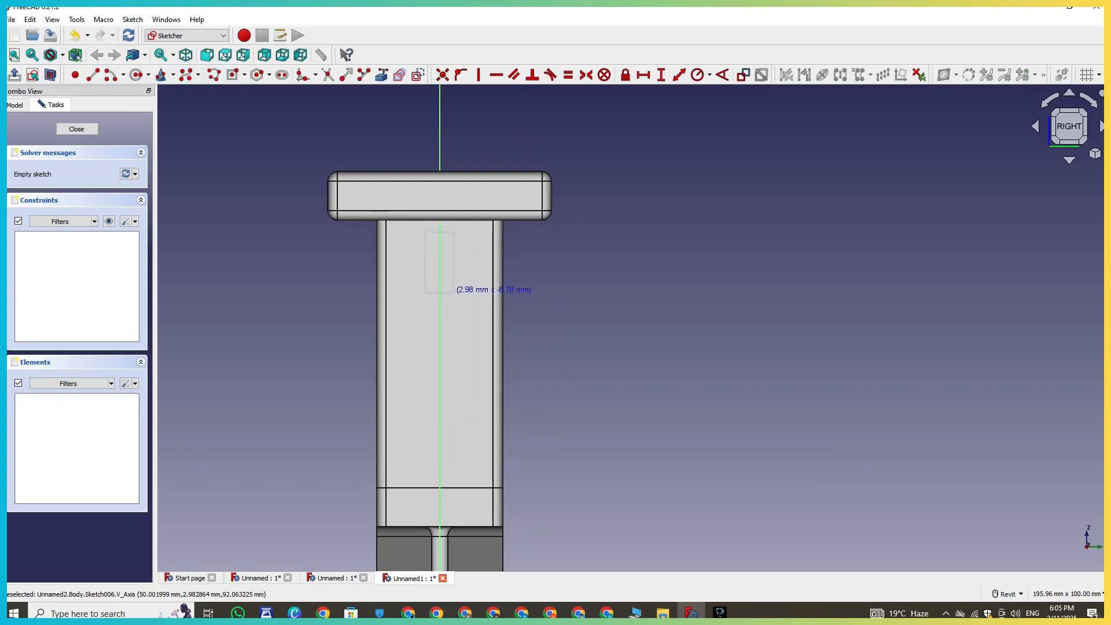
- Draw a centred rectangle about 6 mm wide and 12 mm tall on the vertical axis
left_click(454, 292)
scroll(455, 292, "up", 4)
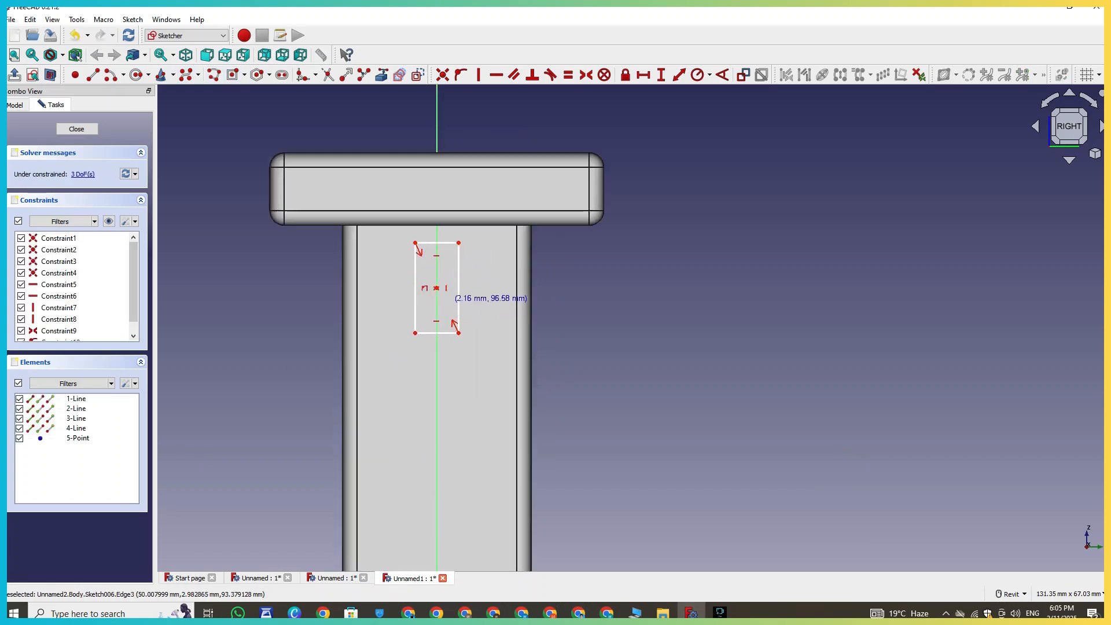
middle_click_drag(637, 311, 635, 349)
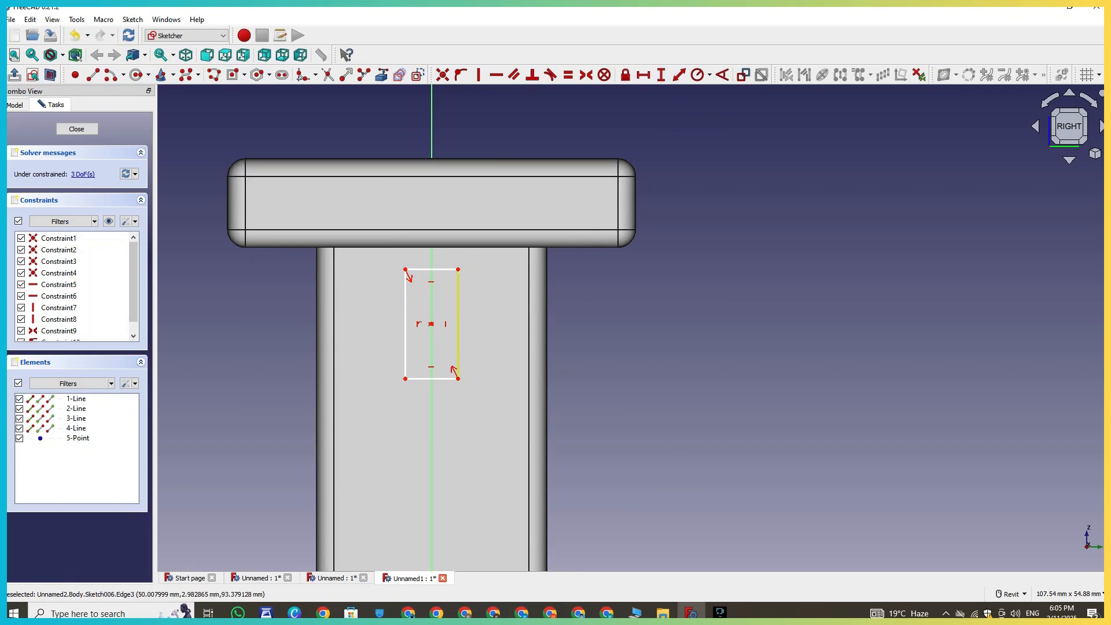
- Constrain the rectangle's height to 12.5 mm and its width to 3 mm
left_click(458, 304)
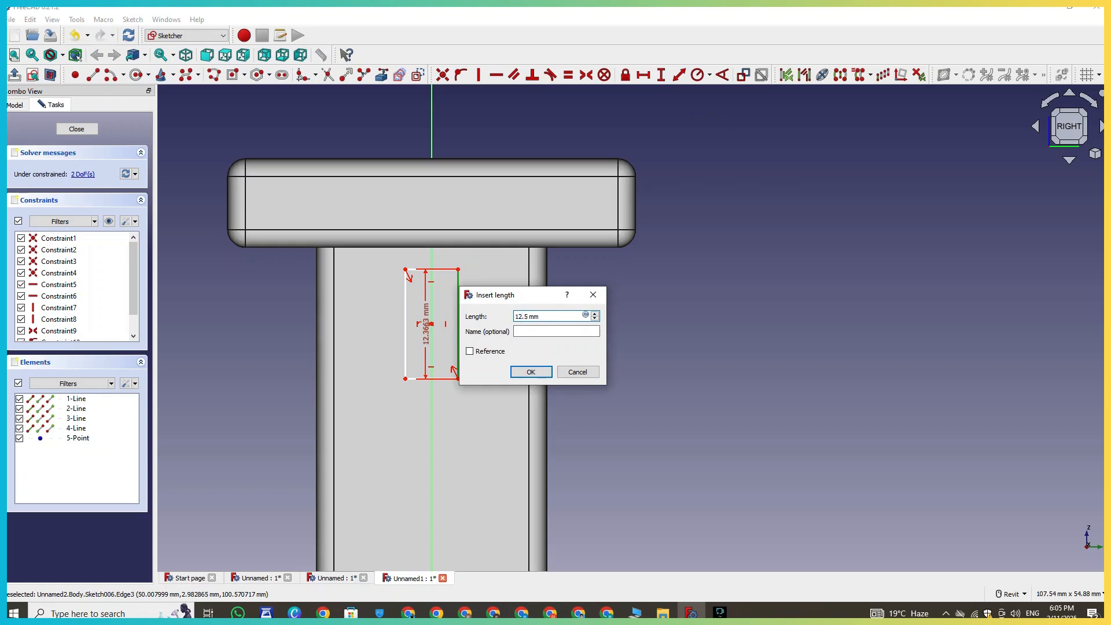
key("Return")
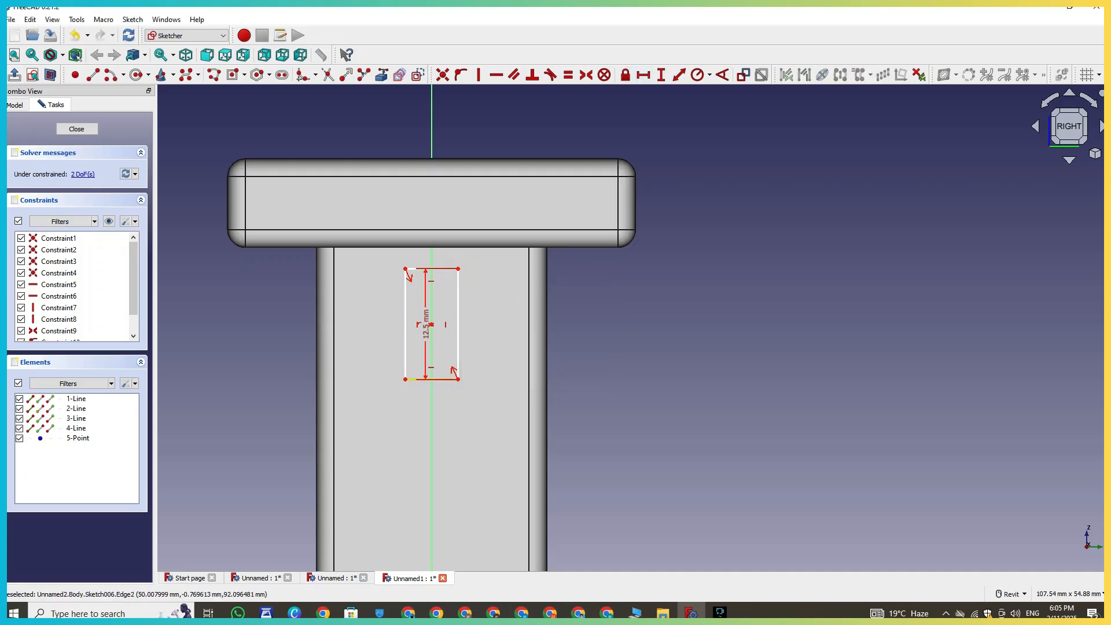
left_click(412, 379)
key("l")
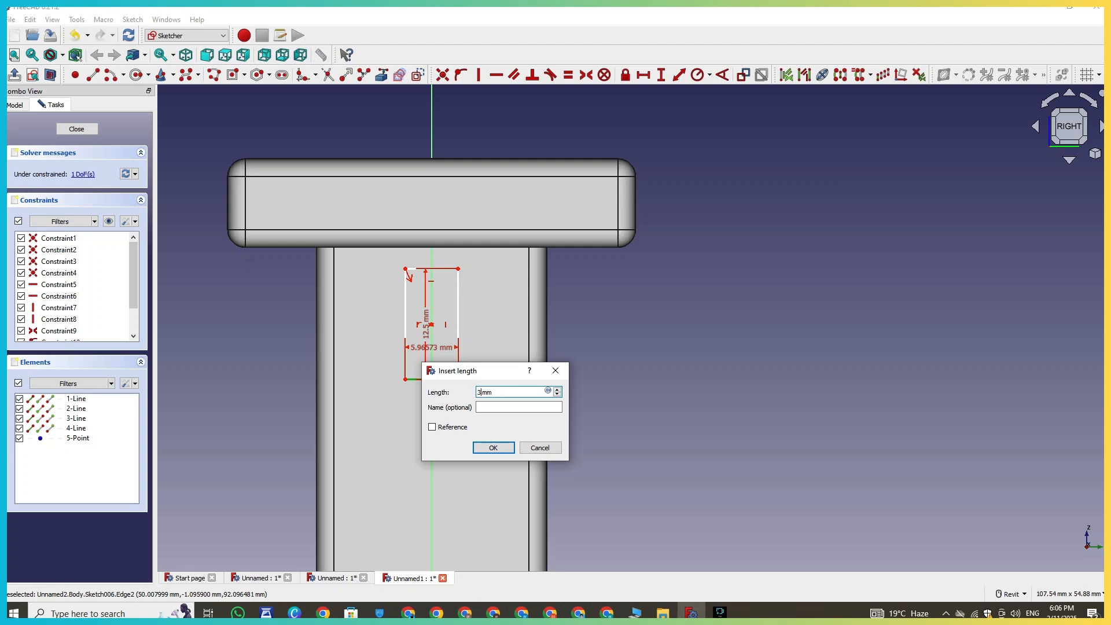
type("3")
key("Return")
- Draw a second, smaller rectangle inside the first one
scroll(475, 270, "up", 3)
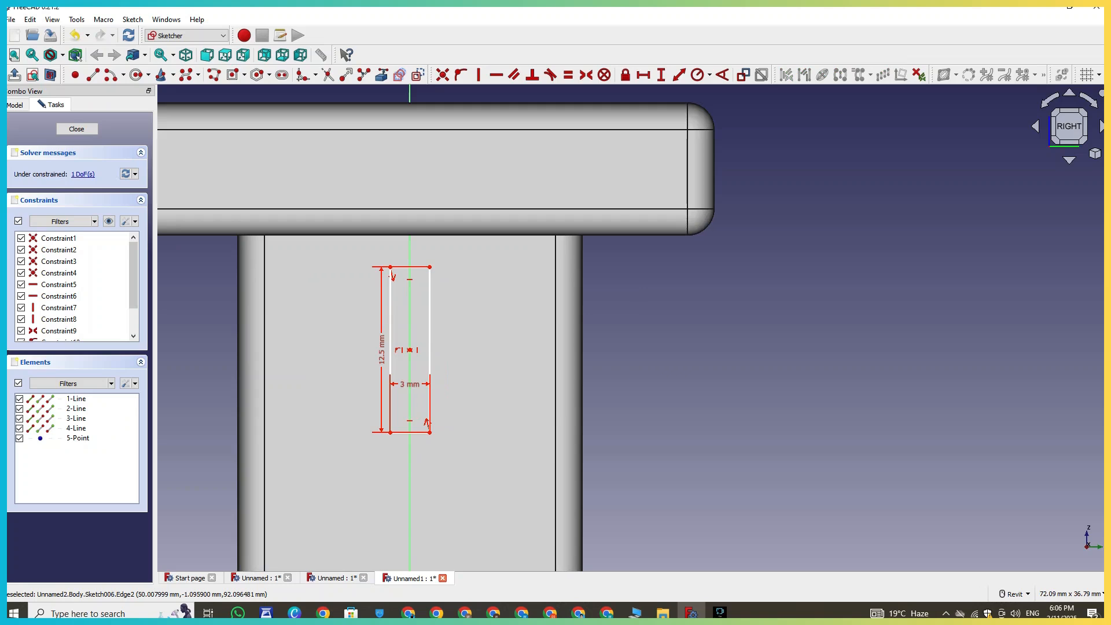
scroll(398, 322, "up", 3)
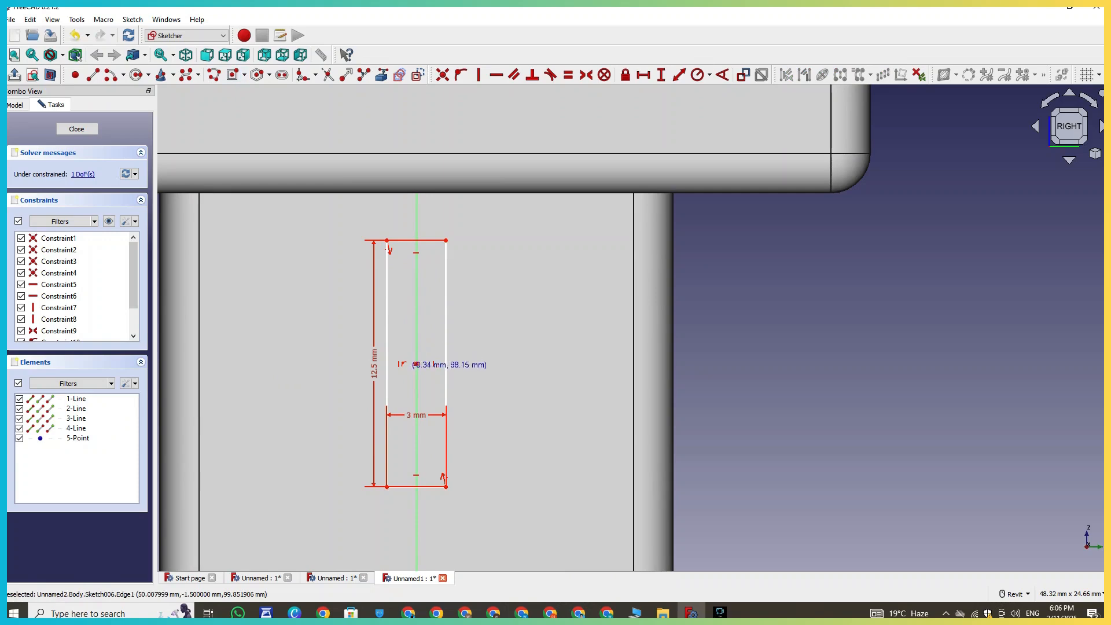
left_click(417, 252)
key("Escape")
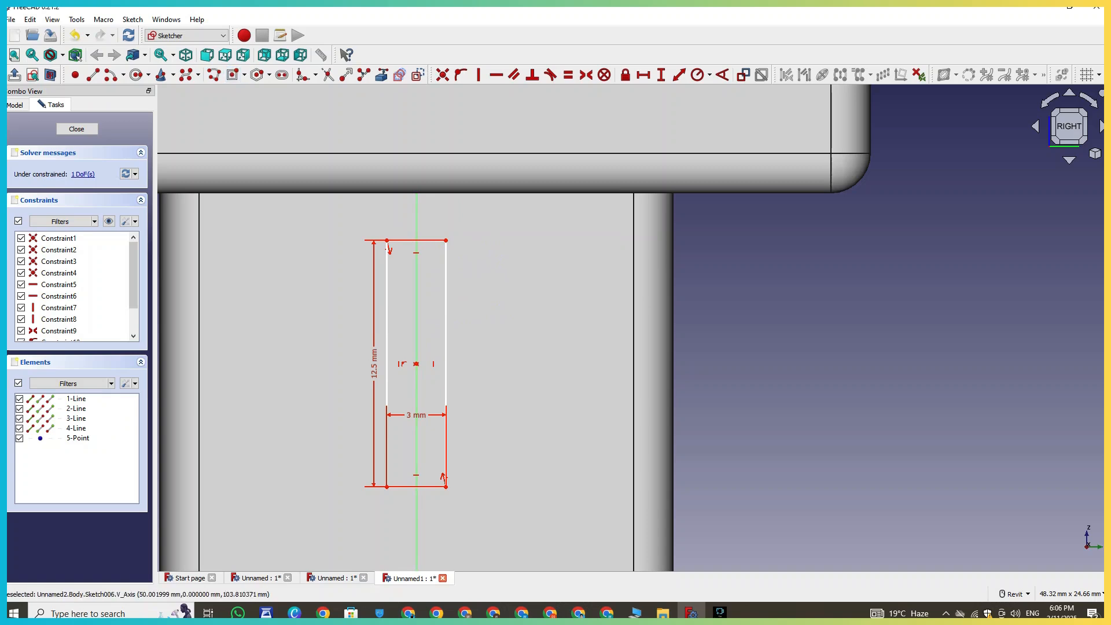
left_click(244, 75)
left_click(259, 92)
left_click(401, 259)
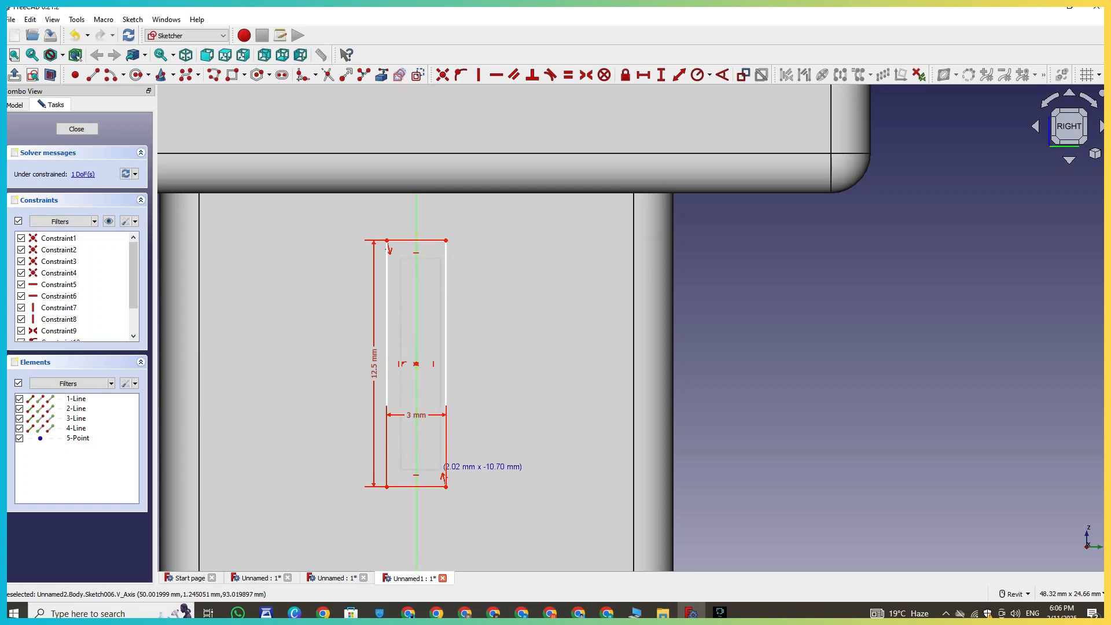
left_click(443, 478)
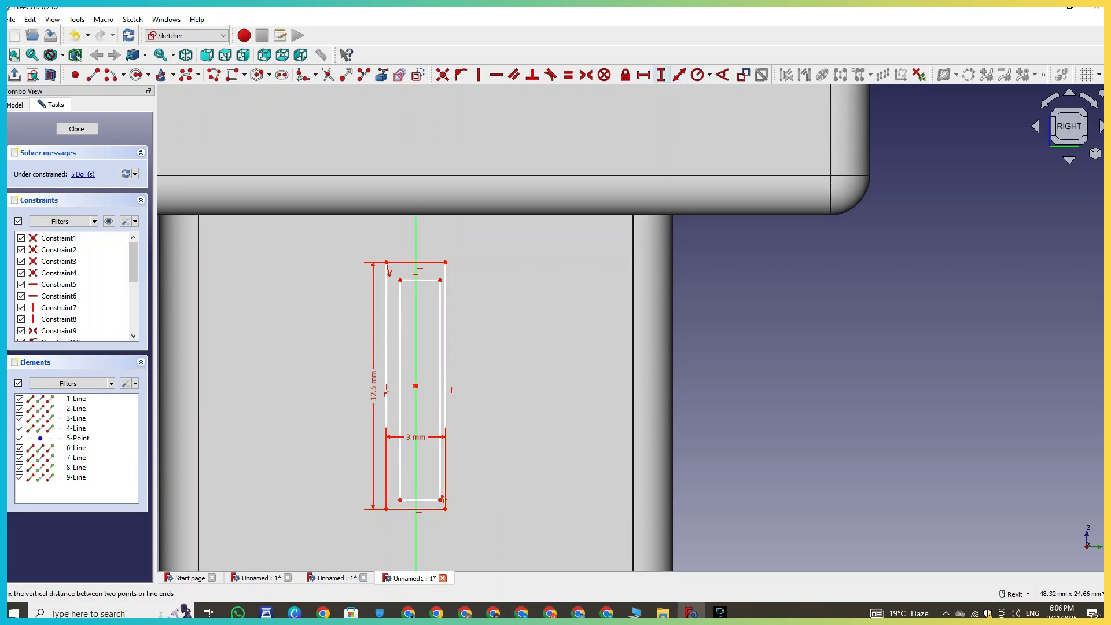
- Set 1 mm vertical gaps between the top and bottom edges of the two rectangles
left_click(445, 263)
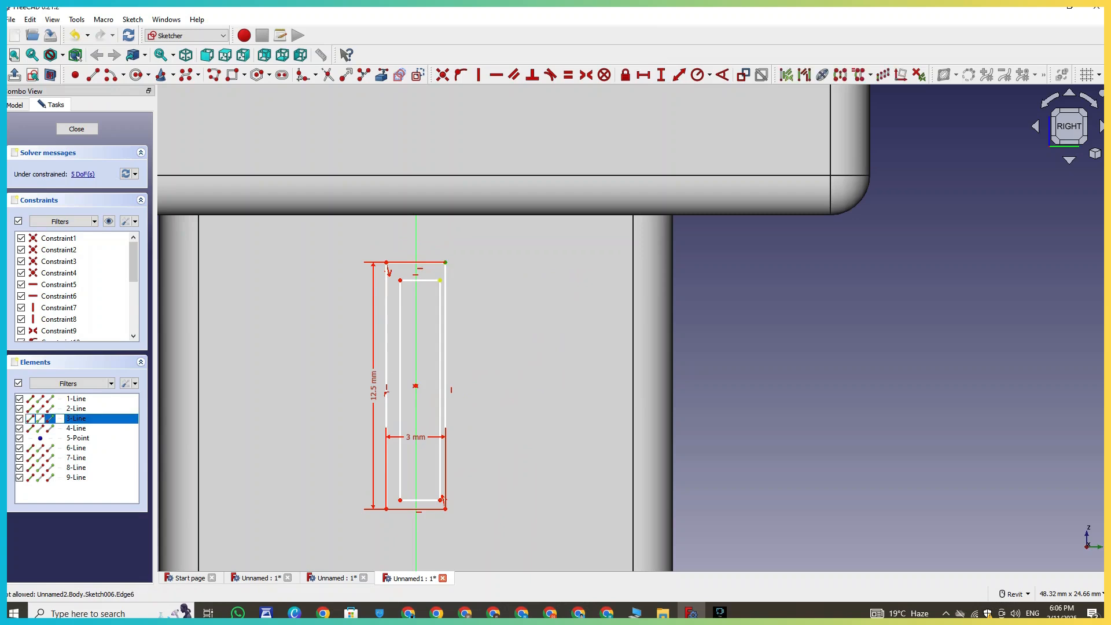
left_click(440, 280)
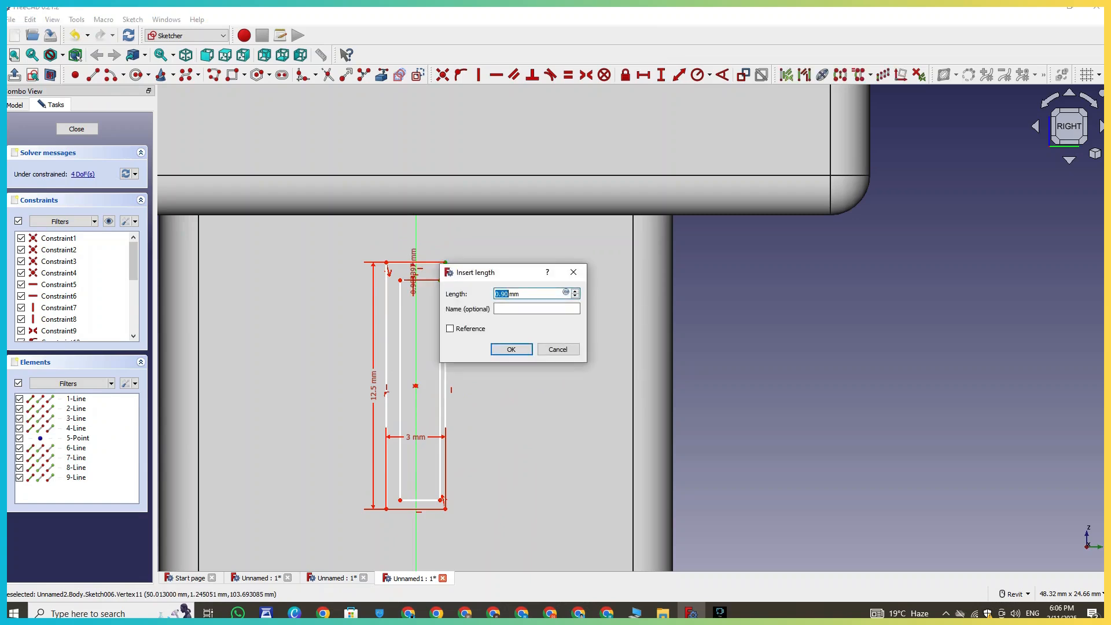
type("1")
key("Return")
middle_click_drag(441, 499, 441, 444)
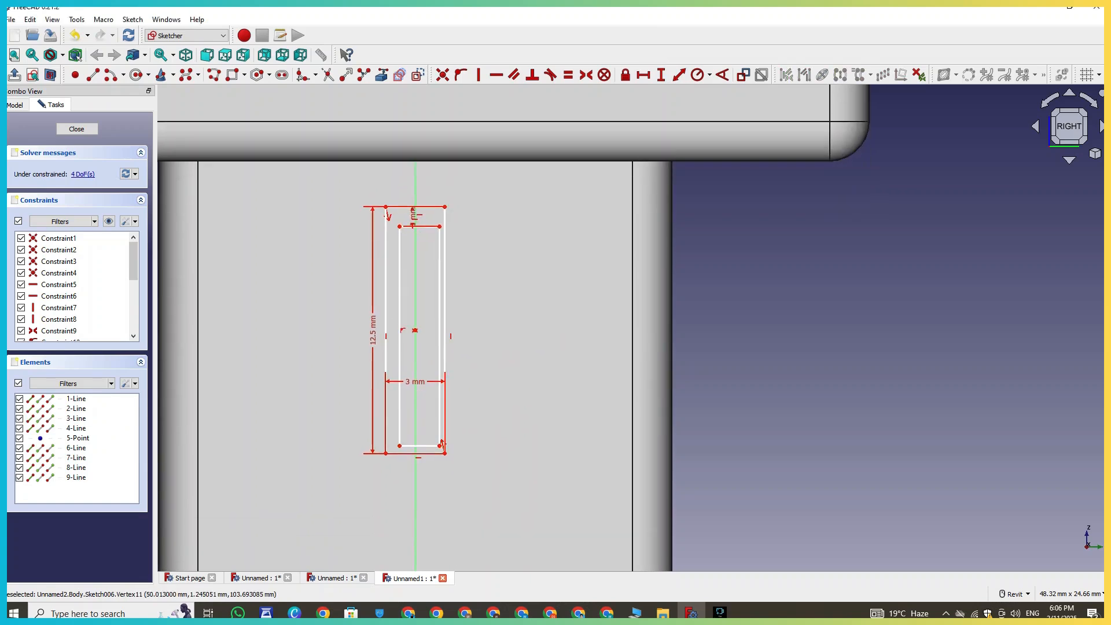
left_click(440, 446)
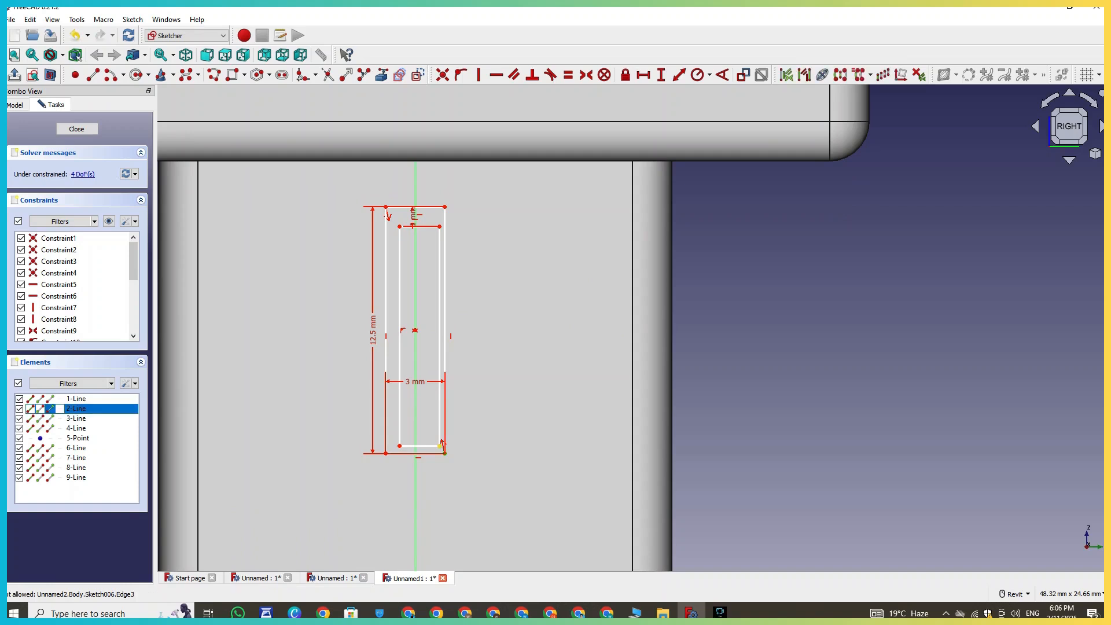
type("int")
type("1mm")
key("Return")
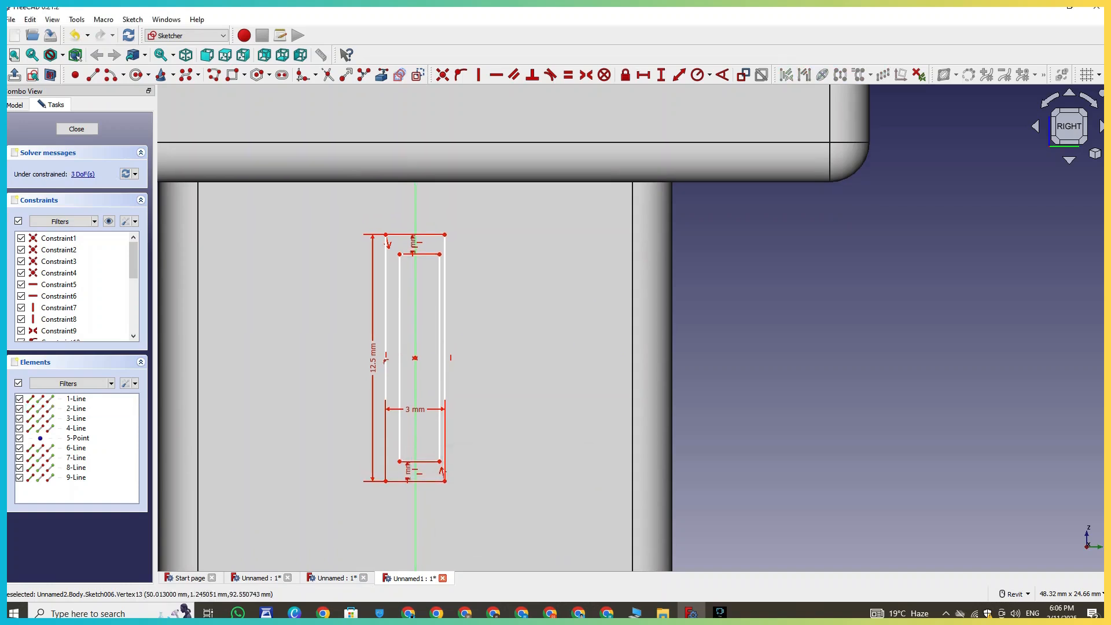
- Close the sketch and pocket the slot profile 5 mm into the housing side
left_click(76, 129)
mouse_move(631, 347)
middle_mouse_down()
mouse_move(556, 335)
mouse_move(486, 354)
middle_mouse_up()
scroll(483, 353, "up", 3)
scroll(345, 241, "up", 3)
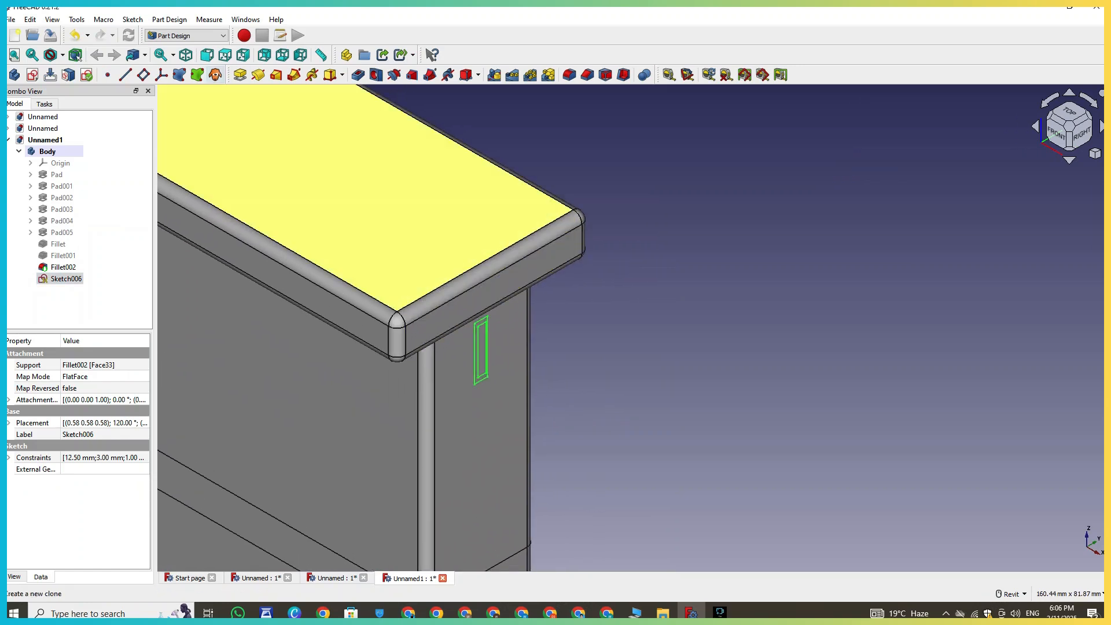
left_click(358, 74)
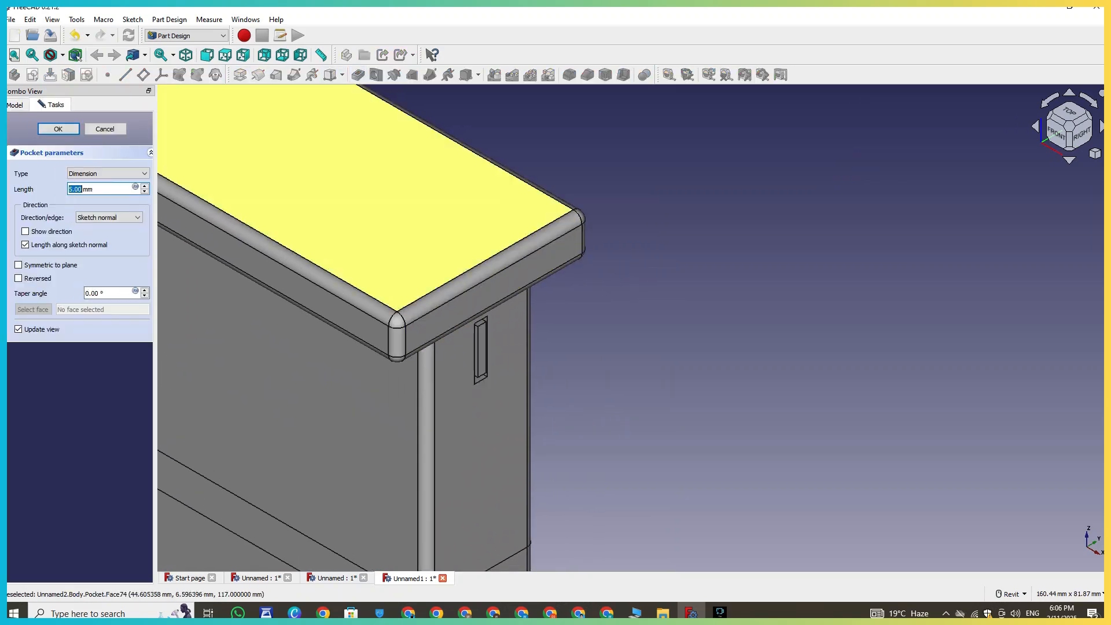
middle_click_drag(484, 347, 472, 308)
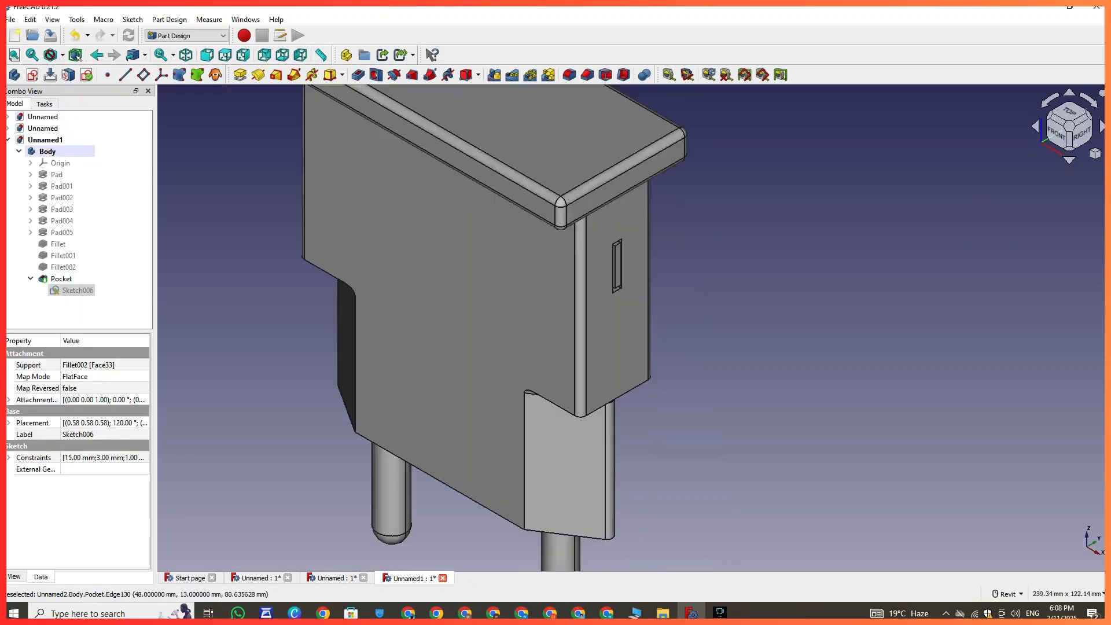
scroll(567, 313, "down", 5)
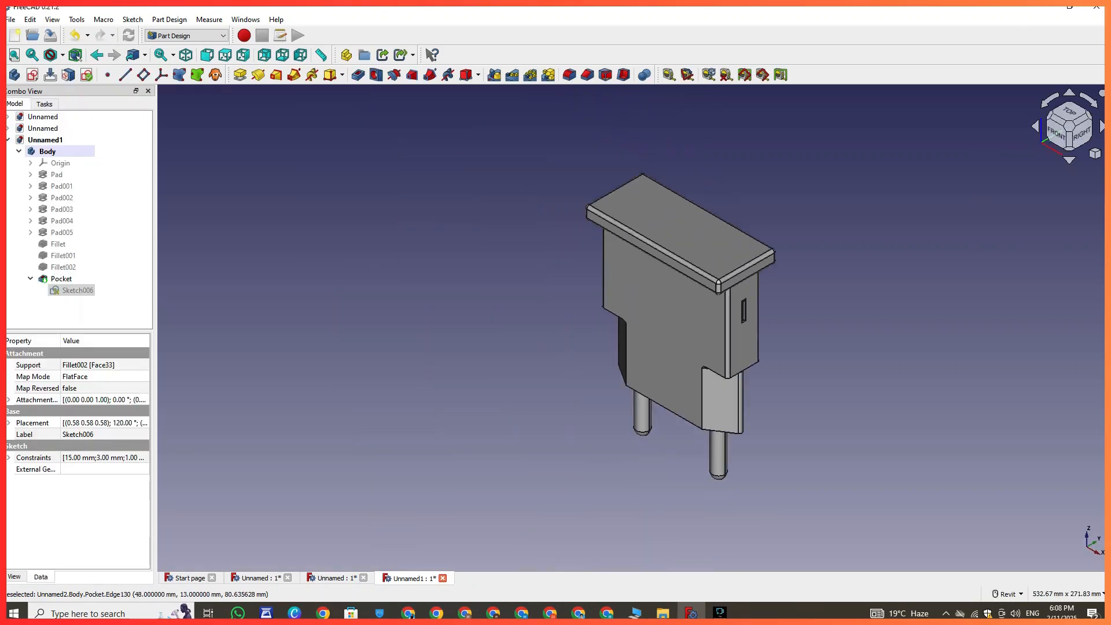
- Inspect the finished adapter model from different angles
scroll(411, 154, "up", 3)
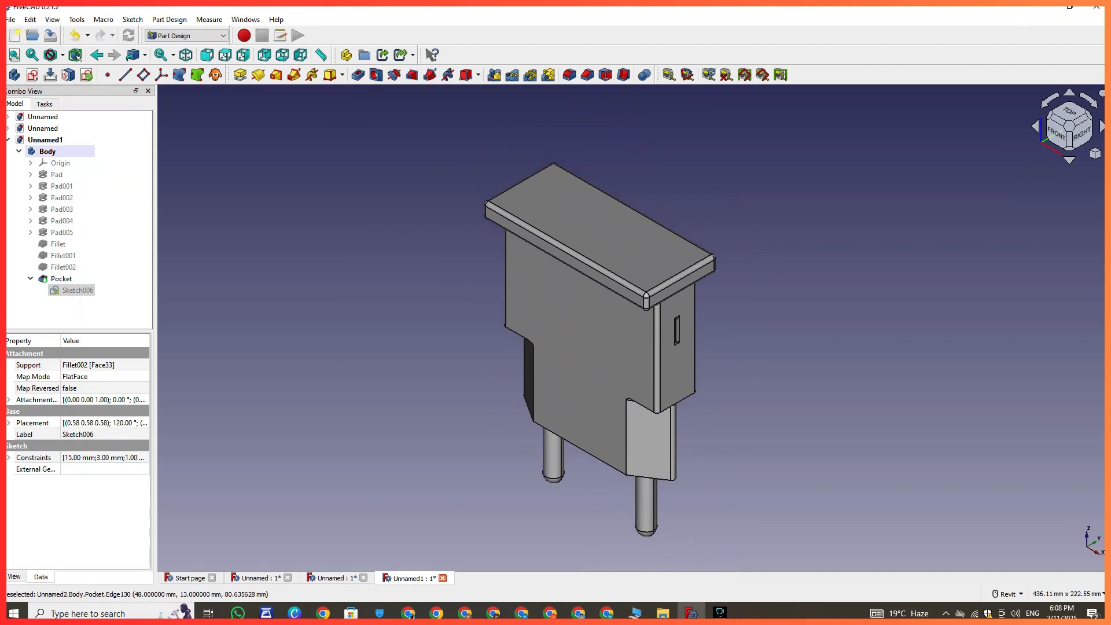
middle_click_drag(579, 341, 665, 370, "shift")
middle_click_drag(665, 289, 700, 231, "shift")
right_click(700, 231)
key("Escape")
left_click(747, 347)
middle_click_drag(746, 347, 735, 287)
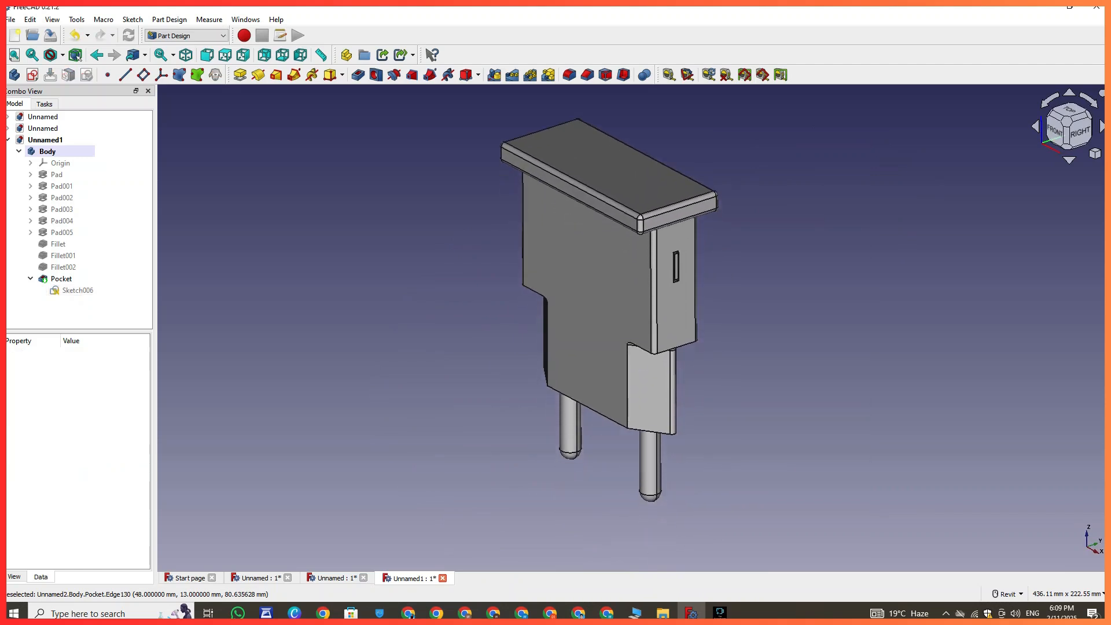
left_click(654, 477)
left_click(677, 479)
double_click(653, 491)
left_click(674, 496)
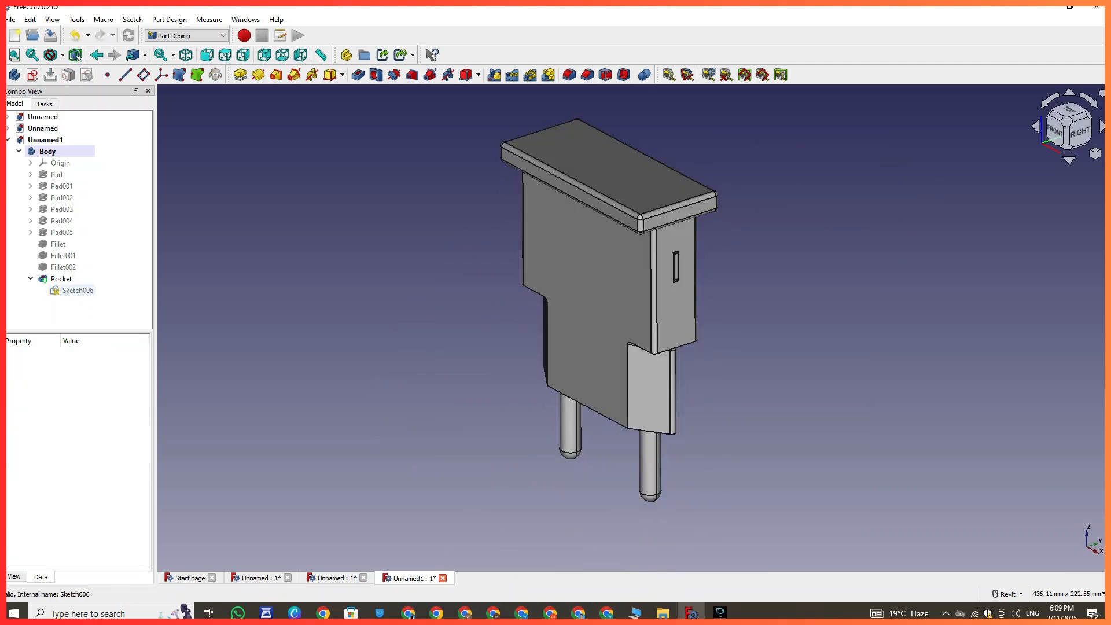